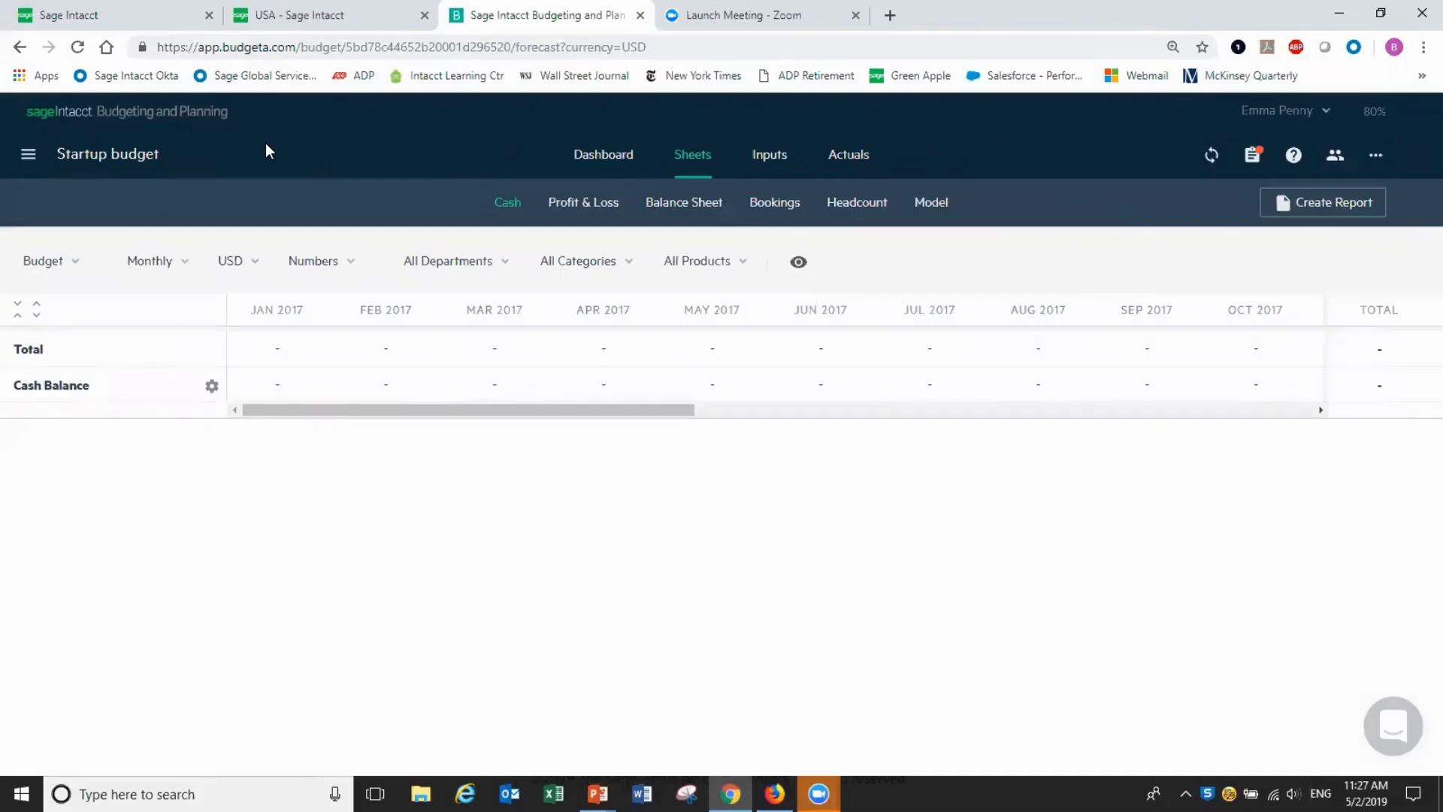
# Begin a new budget built from Sage Intacct data
pyautogui.click(30, 155)
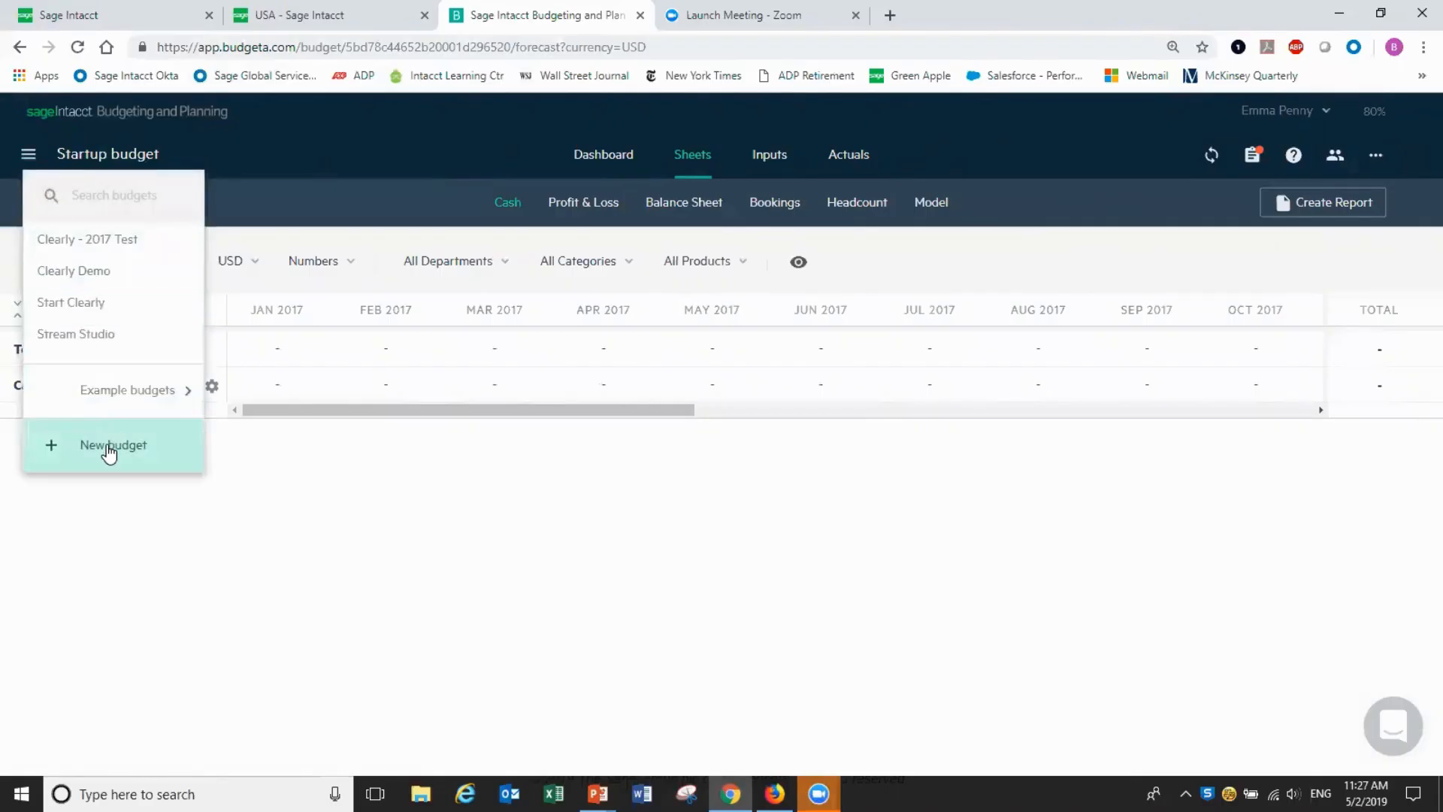
pyautogui.click(110, 447)
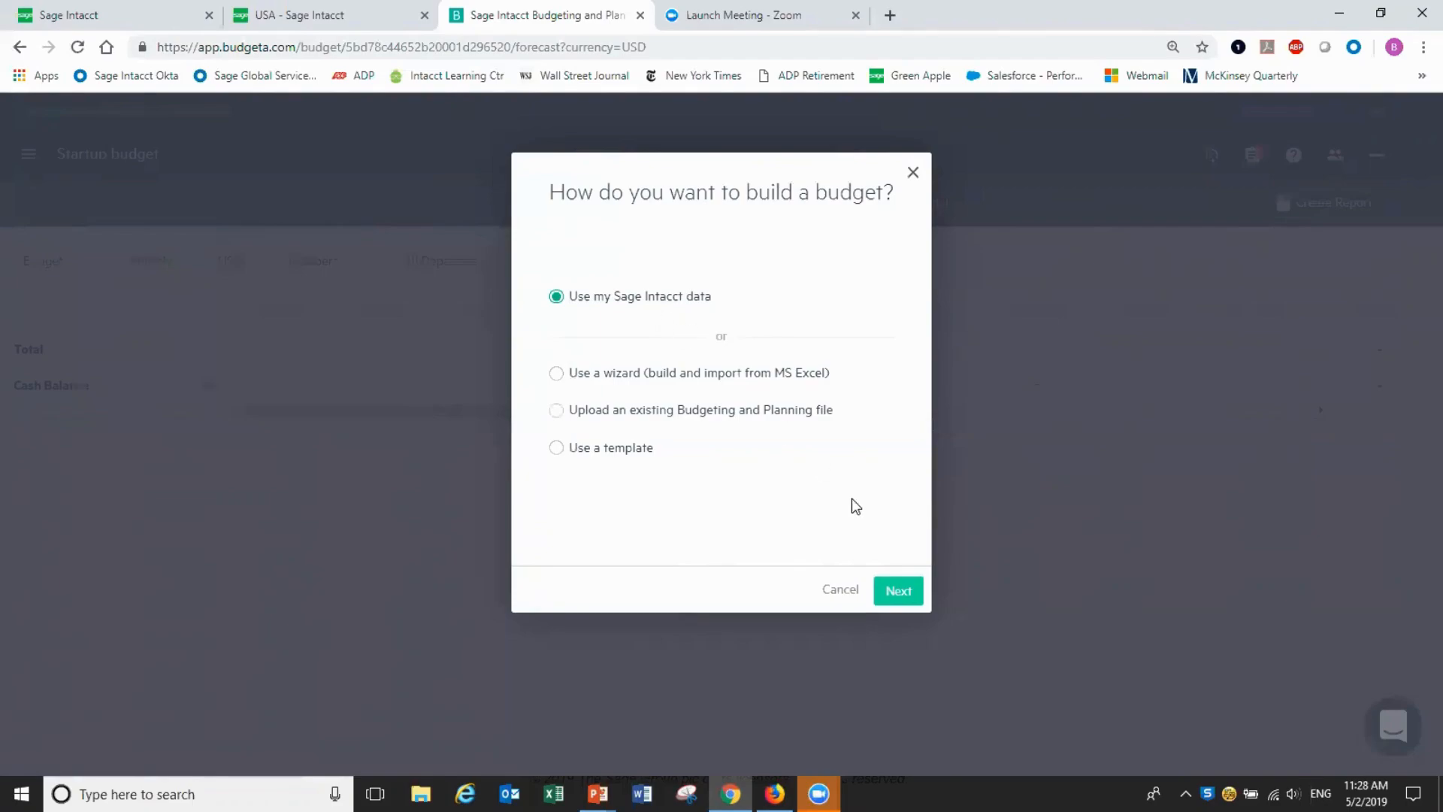
pyautogui.click(896, 597)
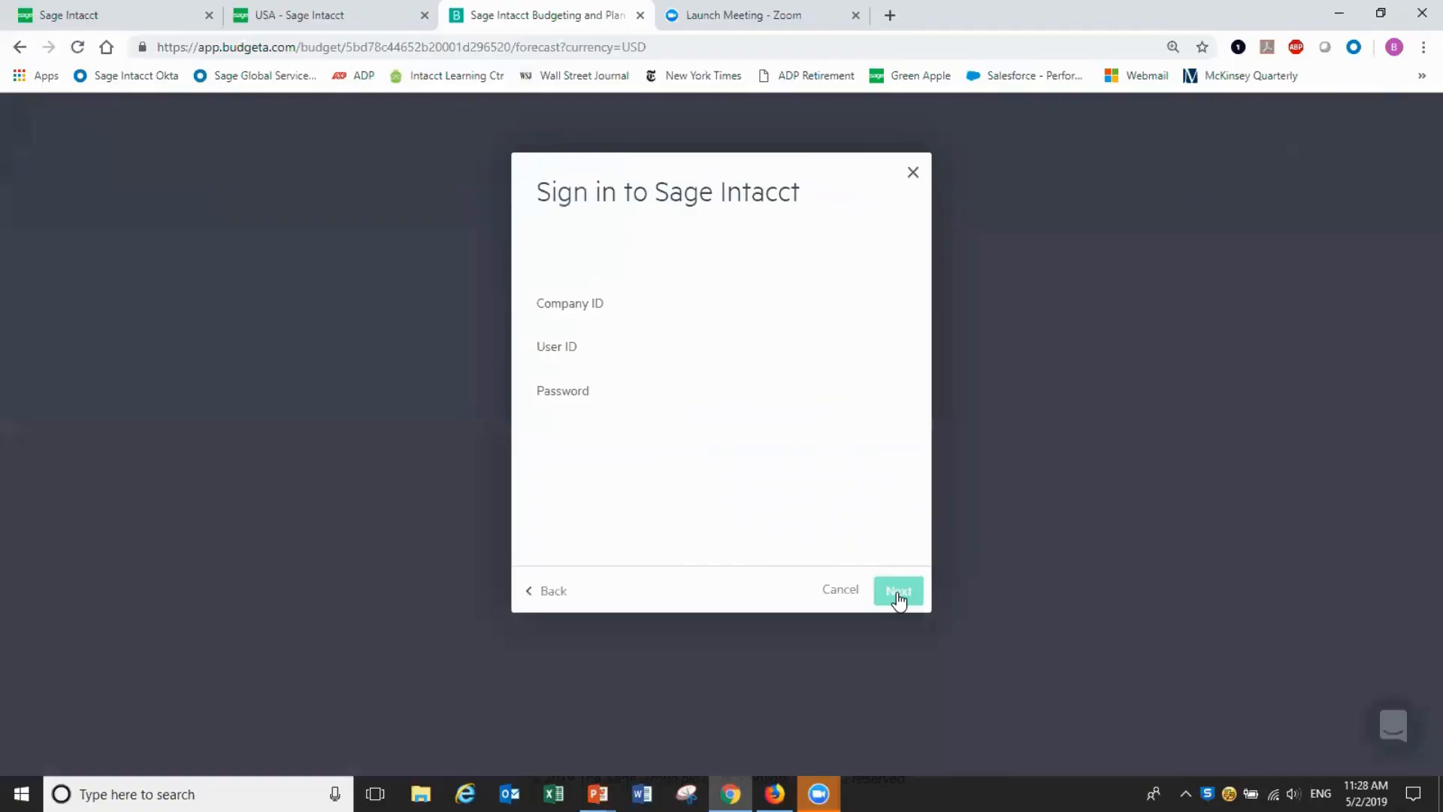
# Sign in with the Sage Intacct company ID, user ID and password
pyautogui.click(741, 301)
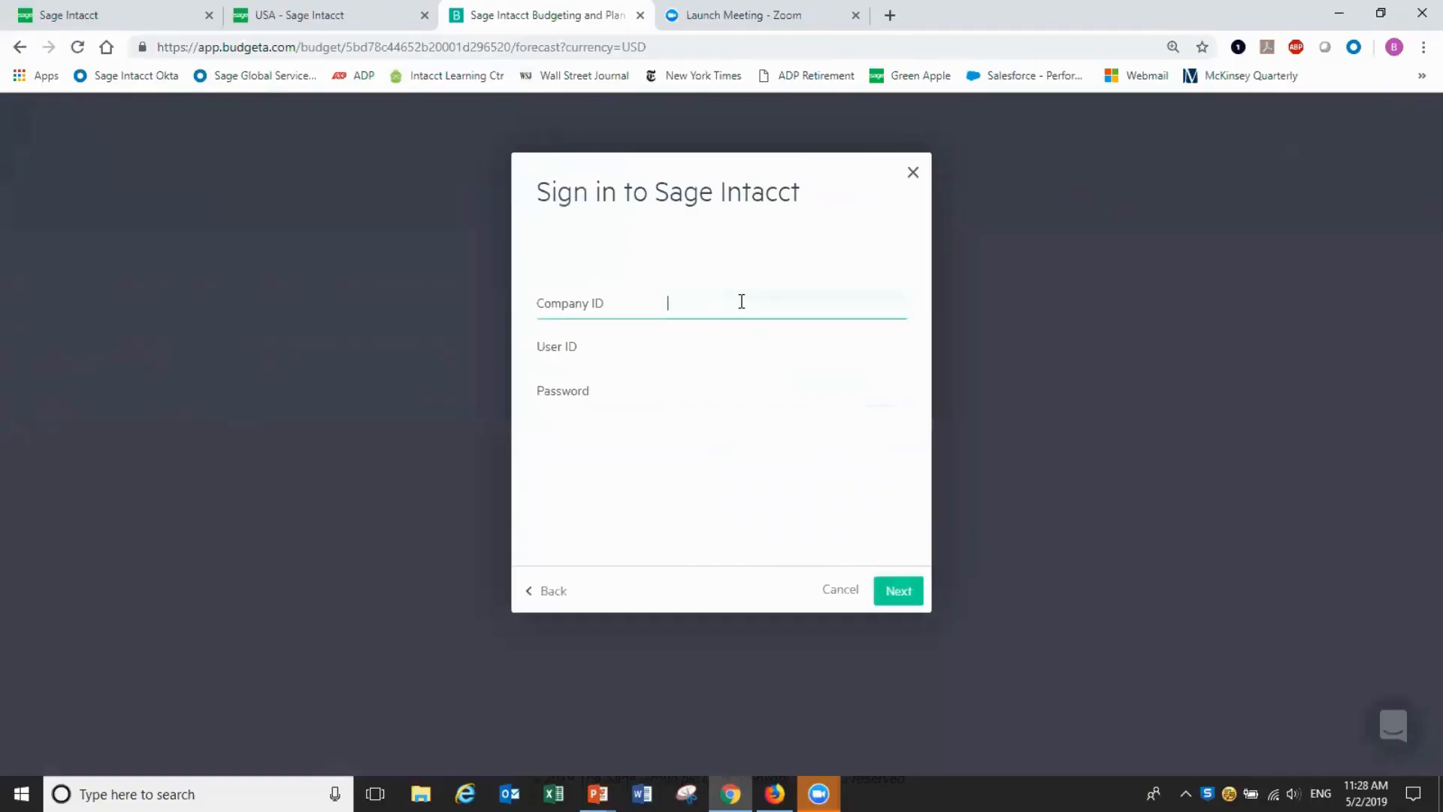
pyautogui.click(896, 592)
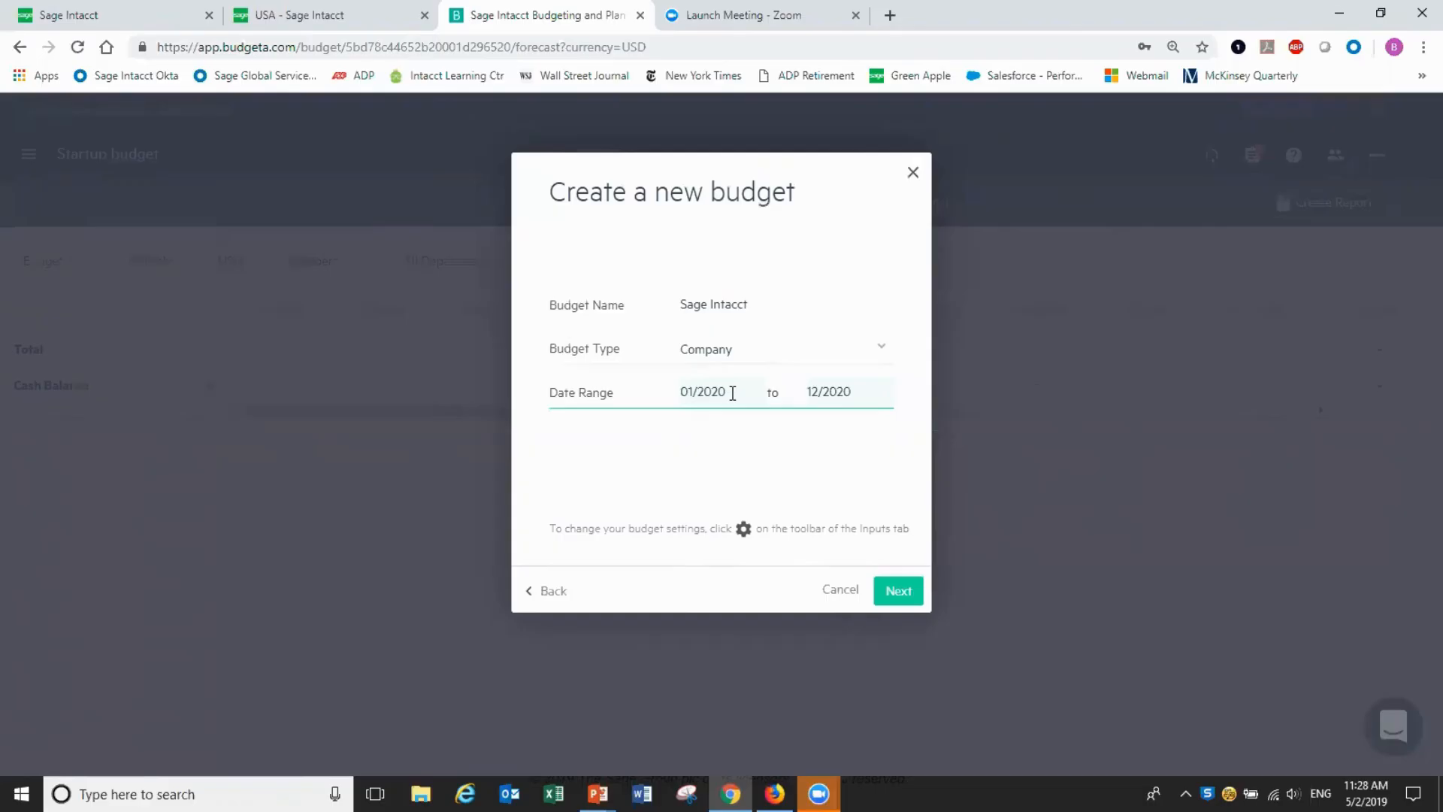
# Set the budget date range from January 2019 to December 2019 and create it
pyautogui.click(732, 394)
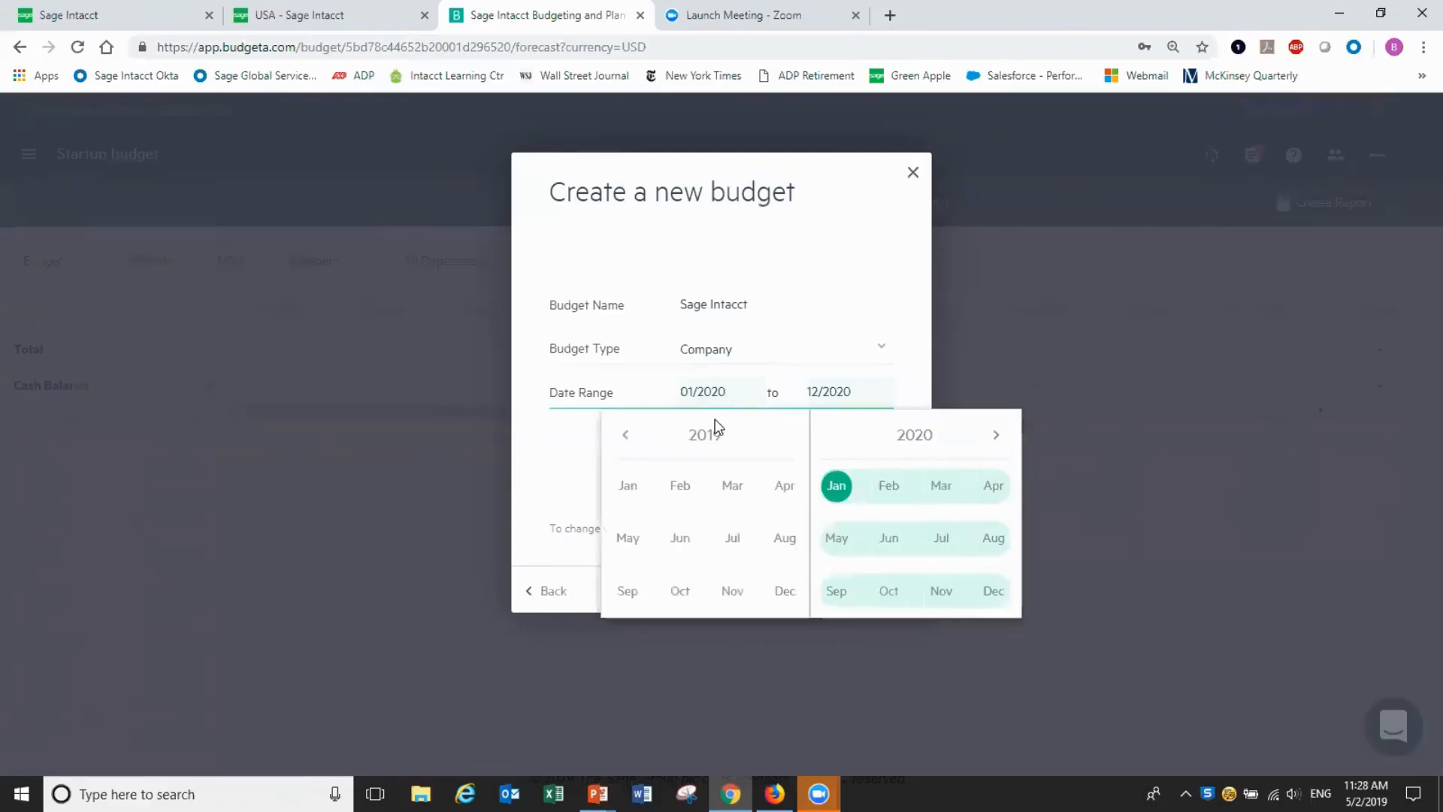
pyautogui.click(628, 488)
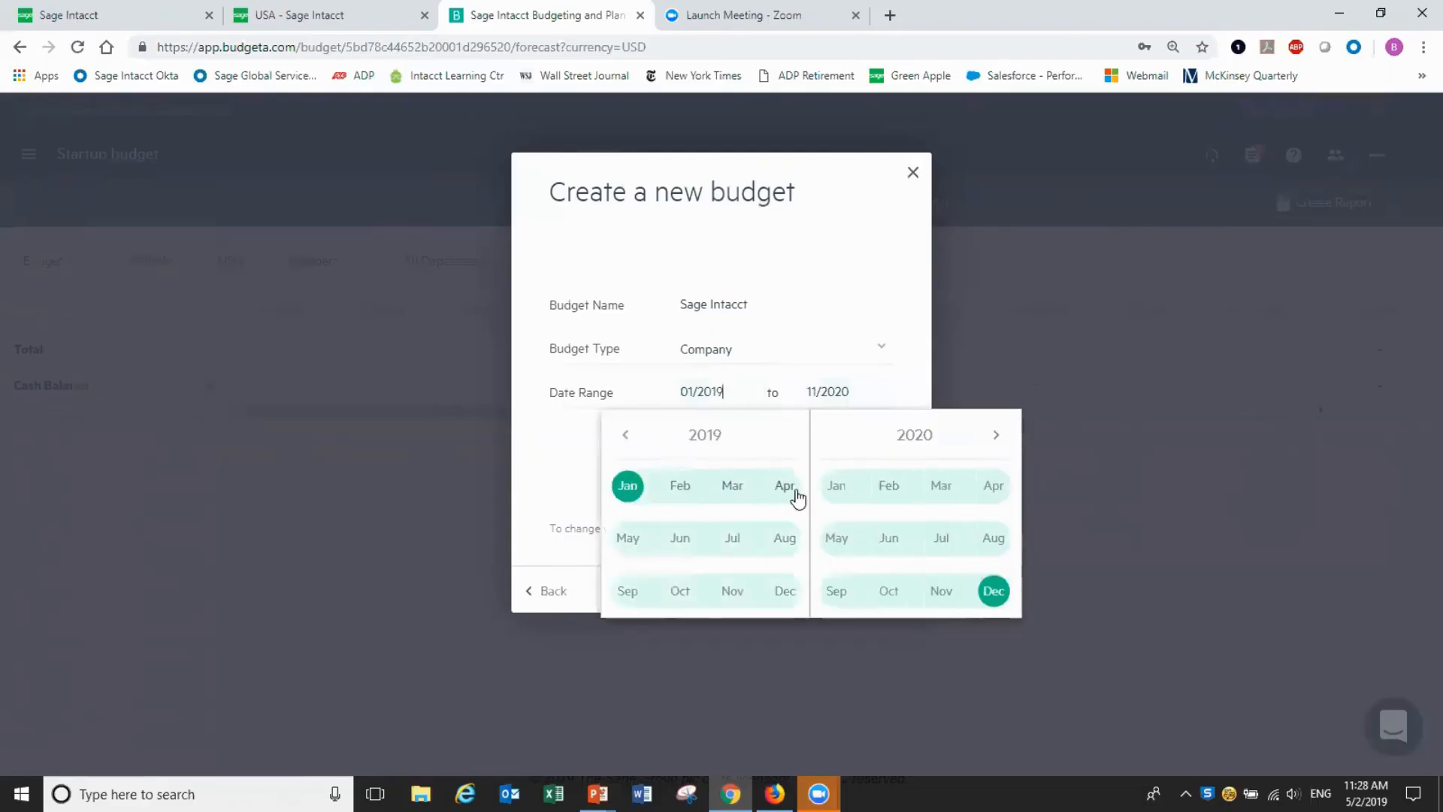
pyautogui.click(779, 601)
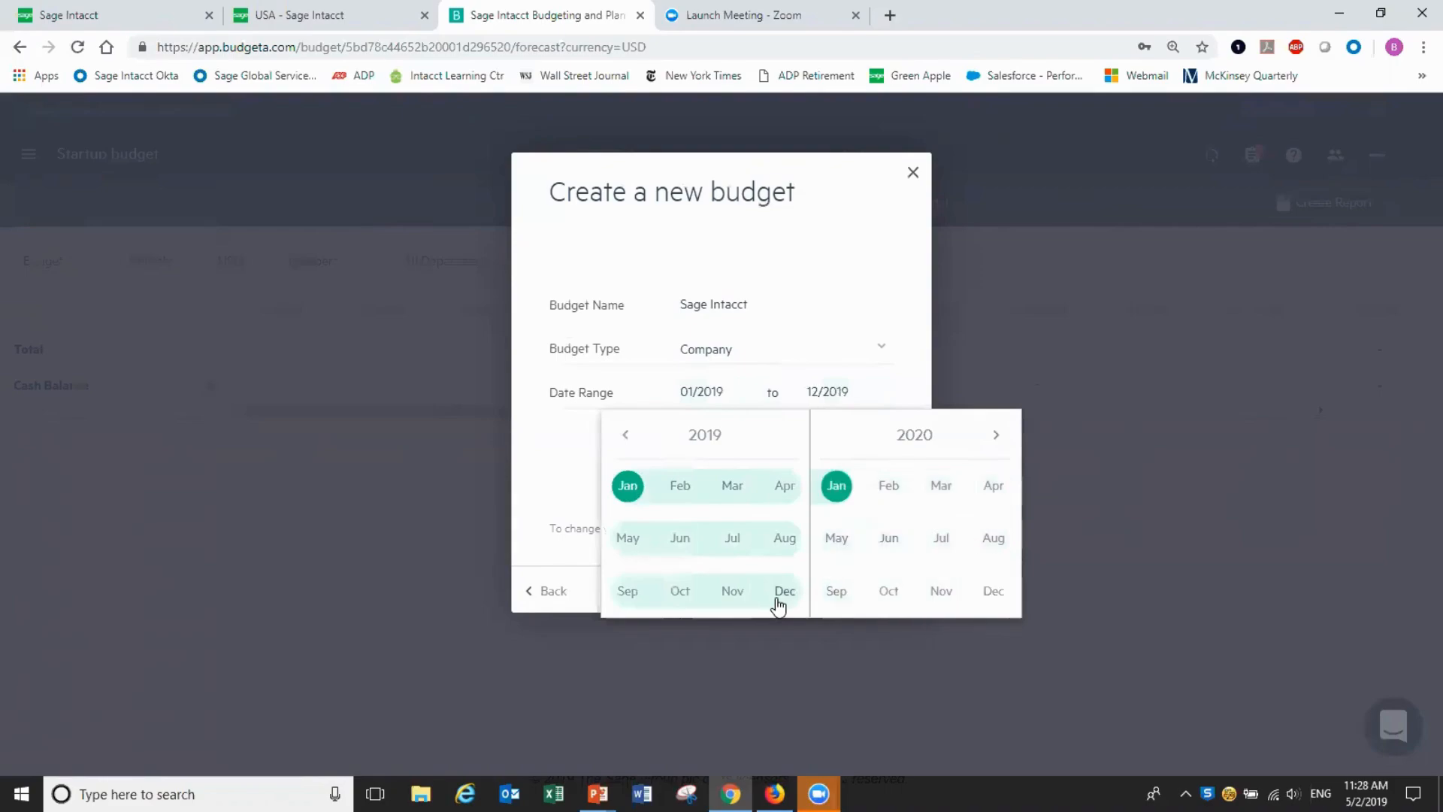
pyautogui.click(914, 242)
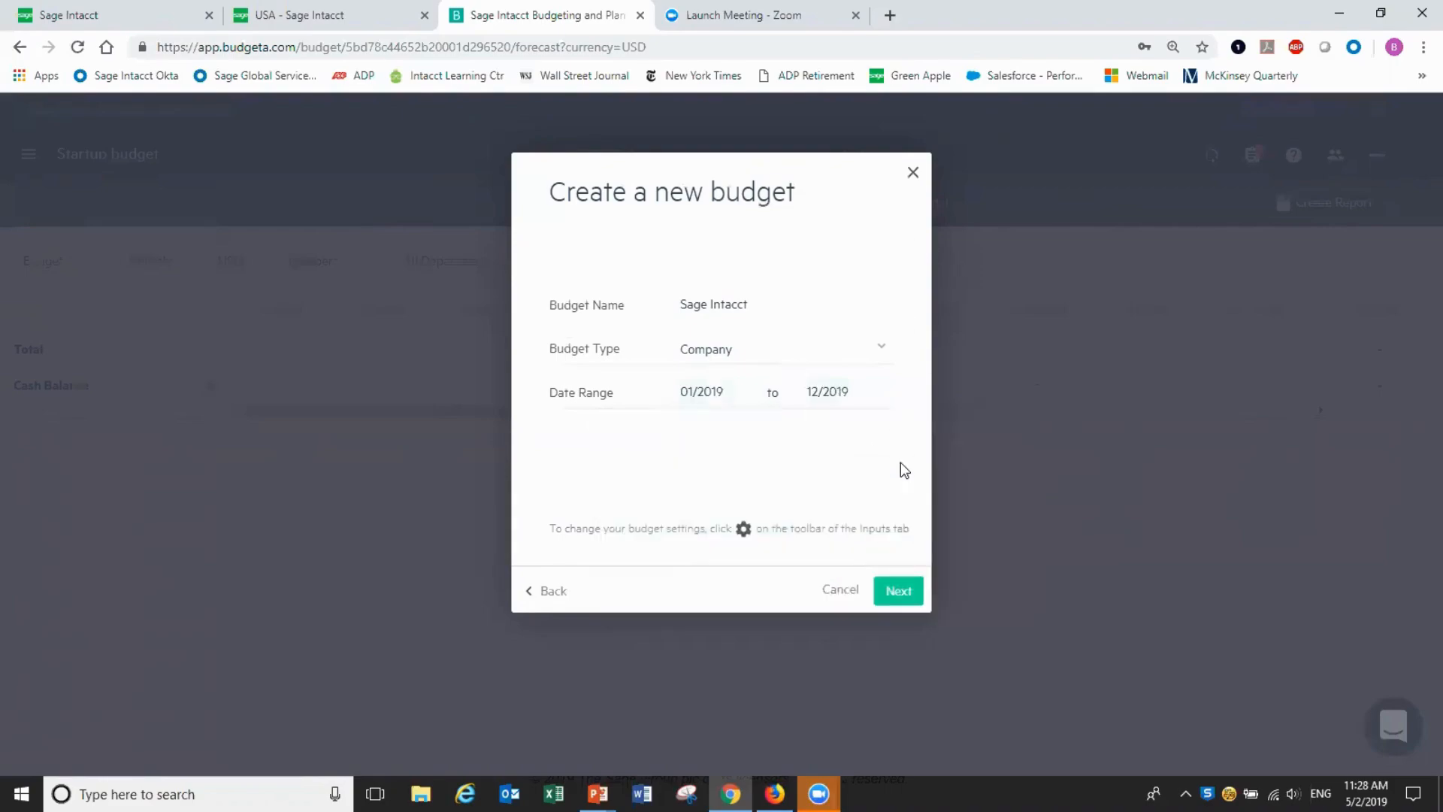
pyautogui.click(901, 592)
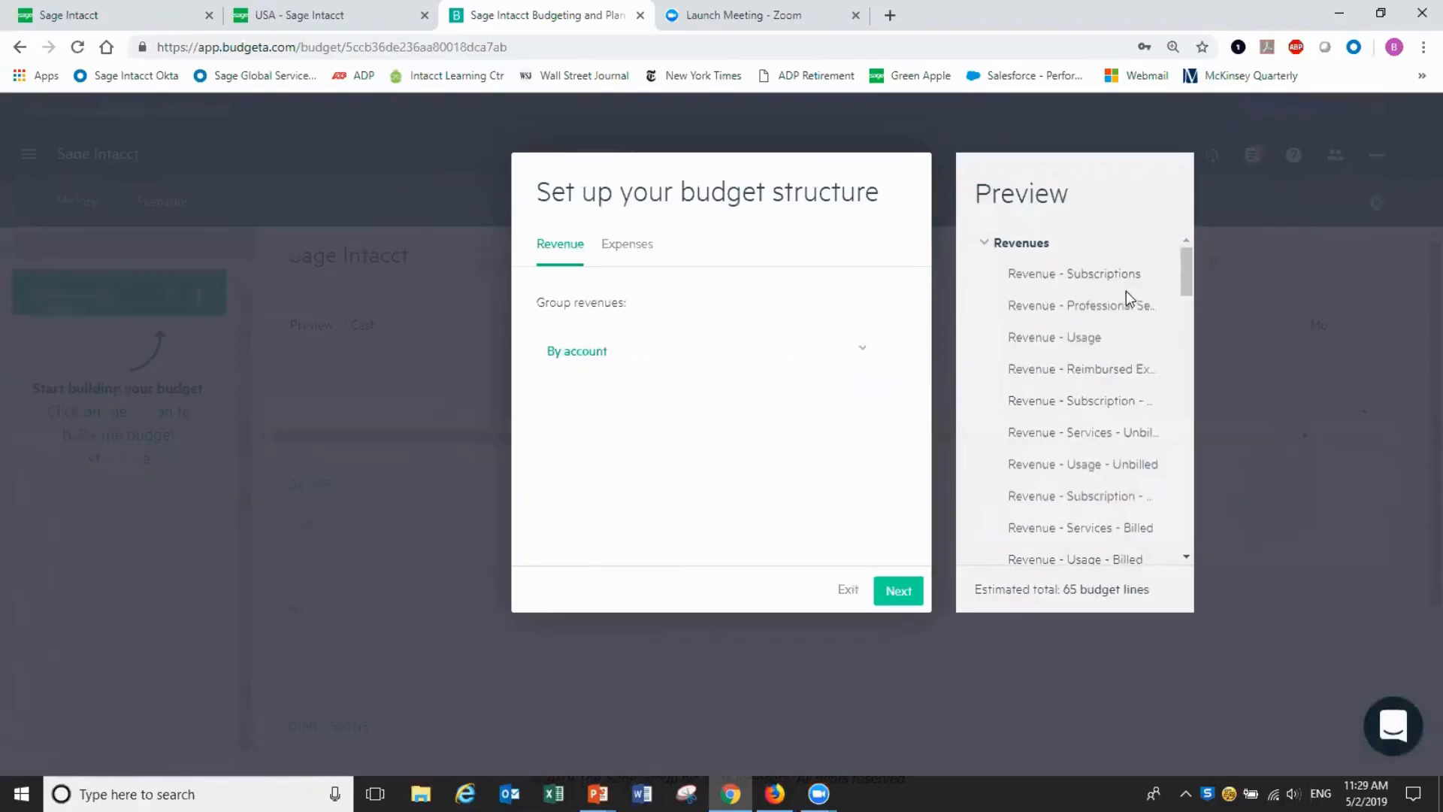
# Keep revenues and expenses grouped by account and answer No to importing headcount
pyautogui.moveTo(1183, 278)
pyautogui.mouseDown()
pyautogui.moveTo(1190, 430)
pyautogui.moveTo(1208, 282)
pyautogui.mouseUp()
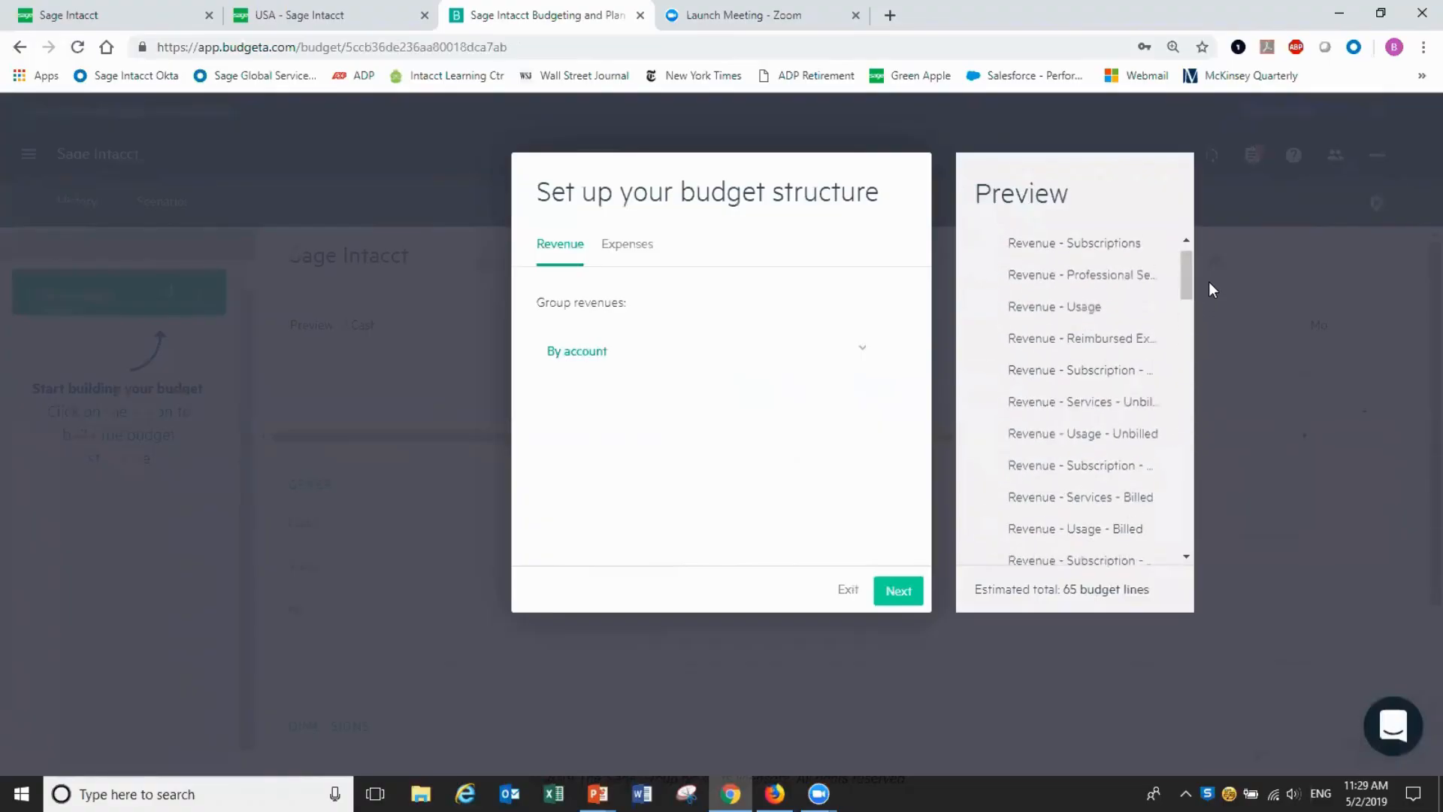
pyautogui.click(905, 598)
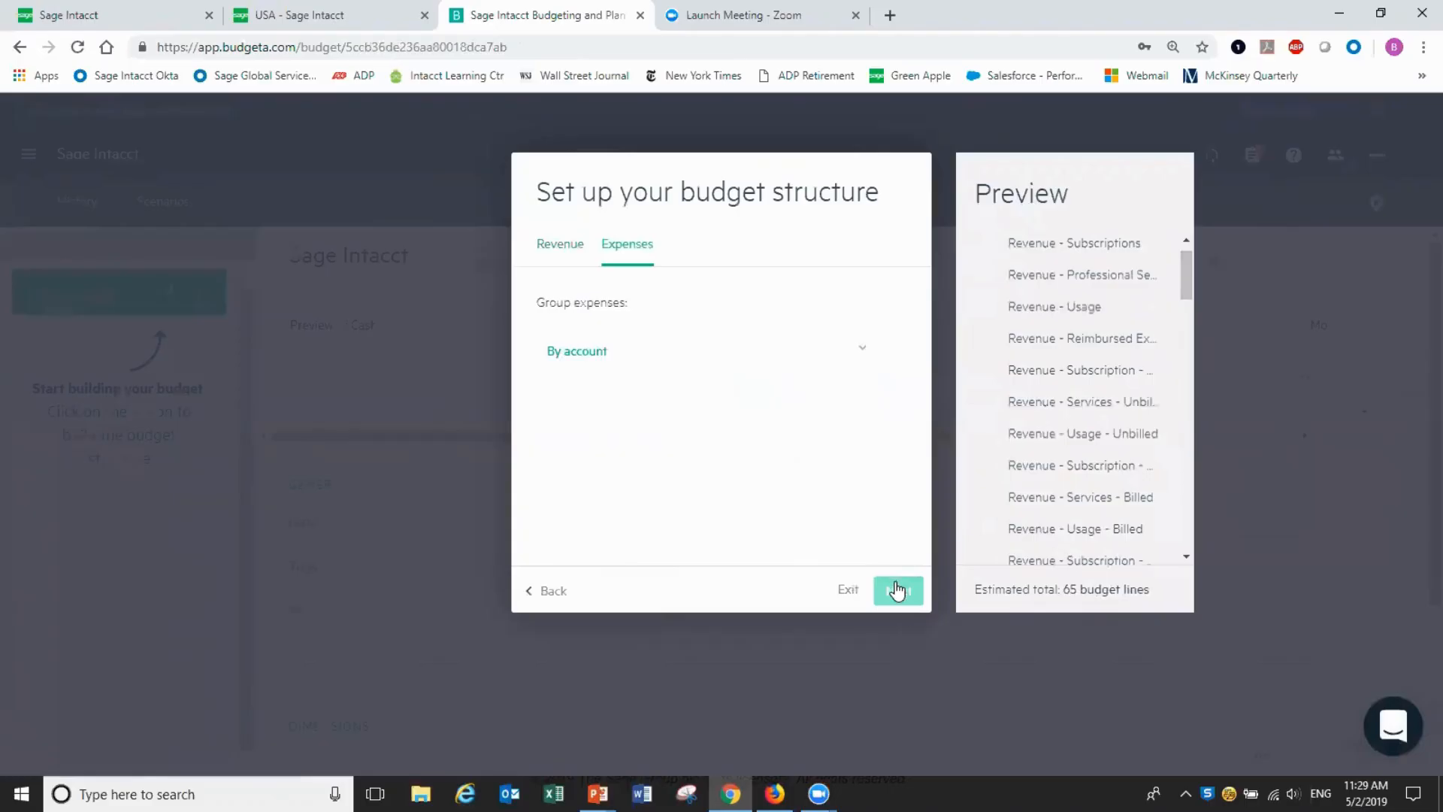
pyautogui.click(898, 591)
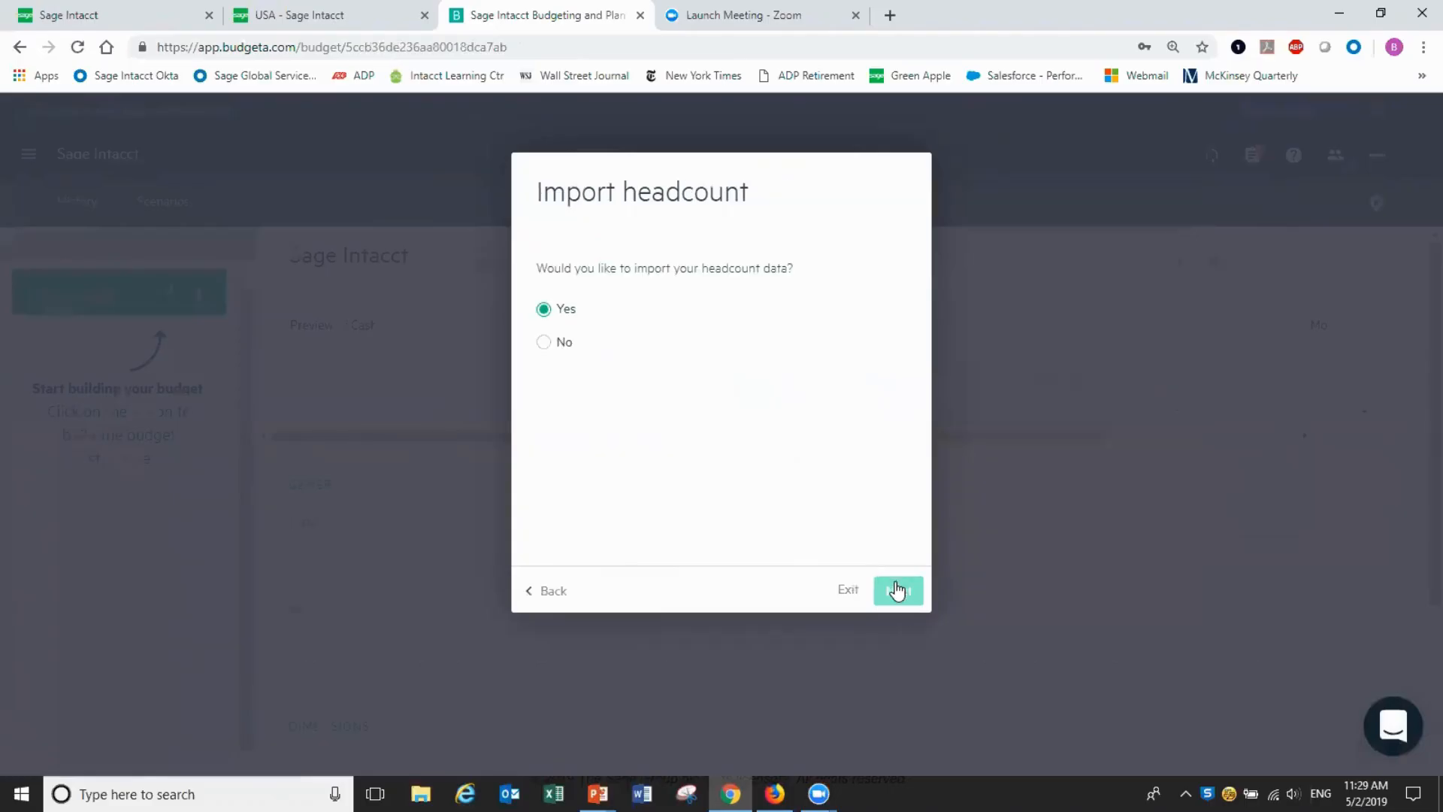
pyautogui.click(545, 343)
pyautogui.click(899, 592)
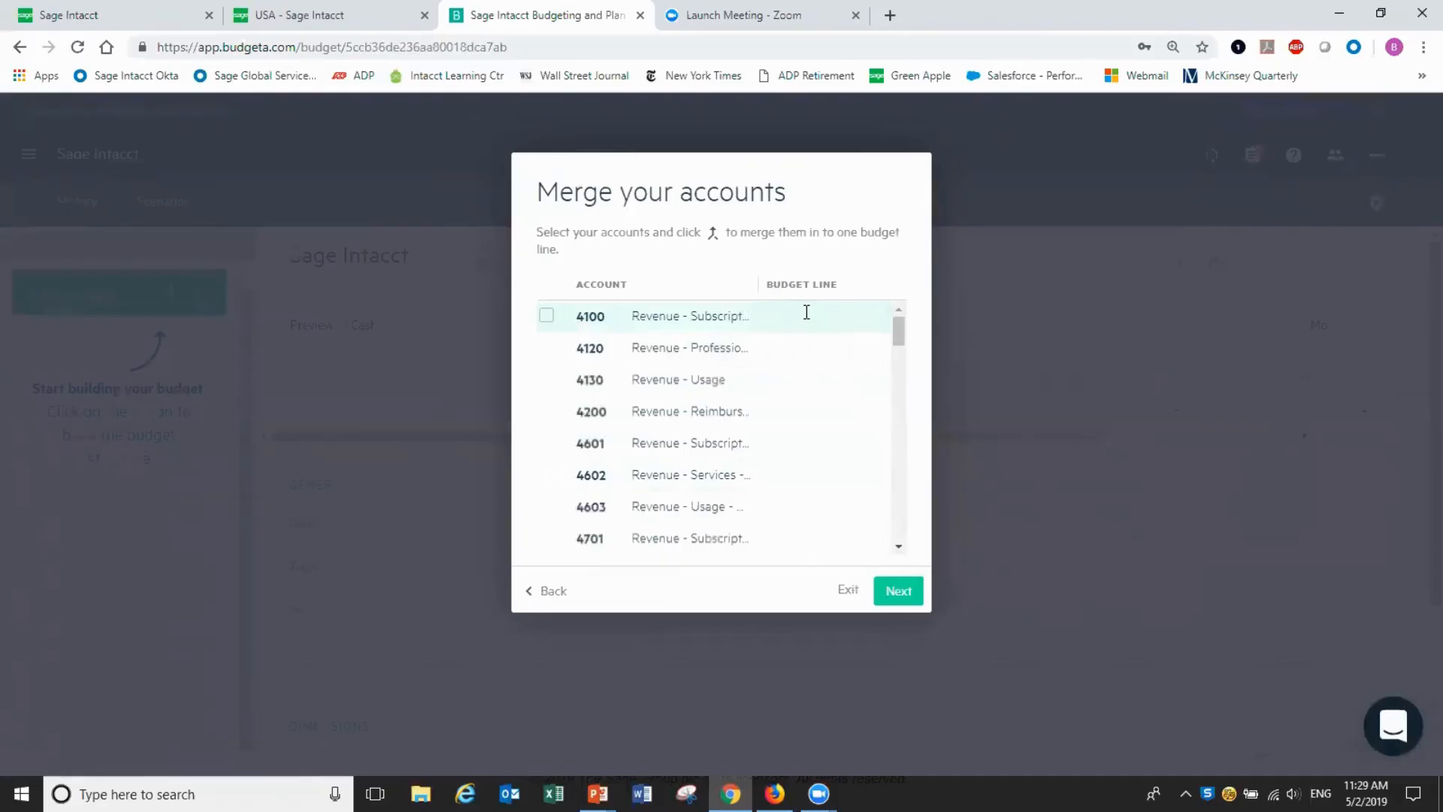
# Skip account merging and keep all 66 lines, including those without past actuals
pyautogui.click(895, 591)
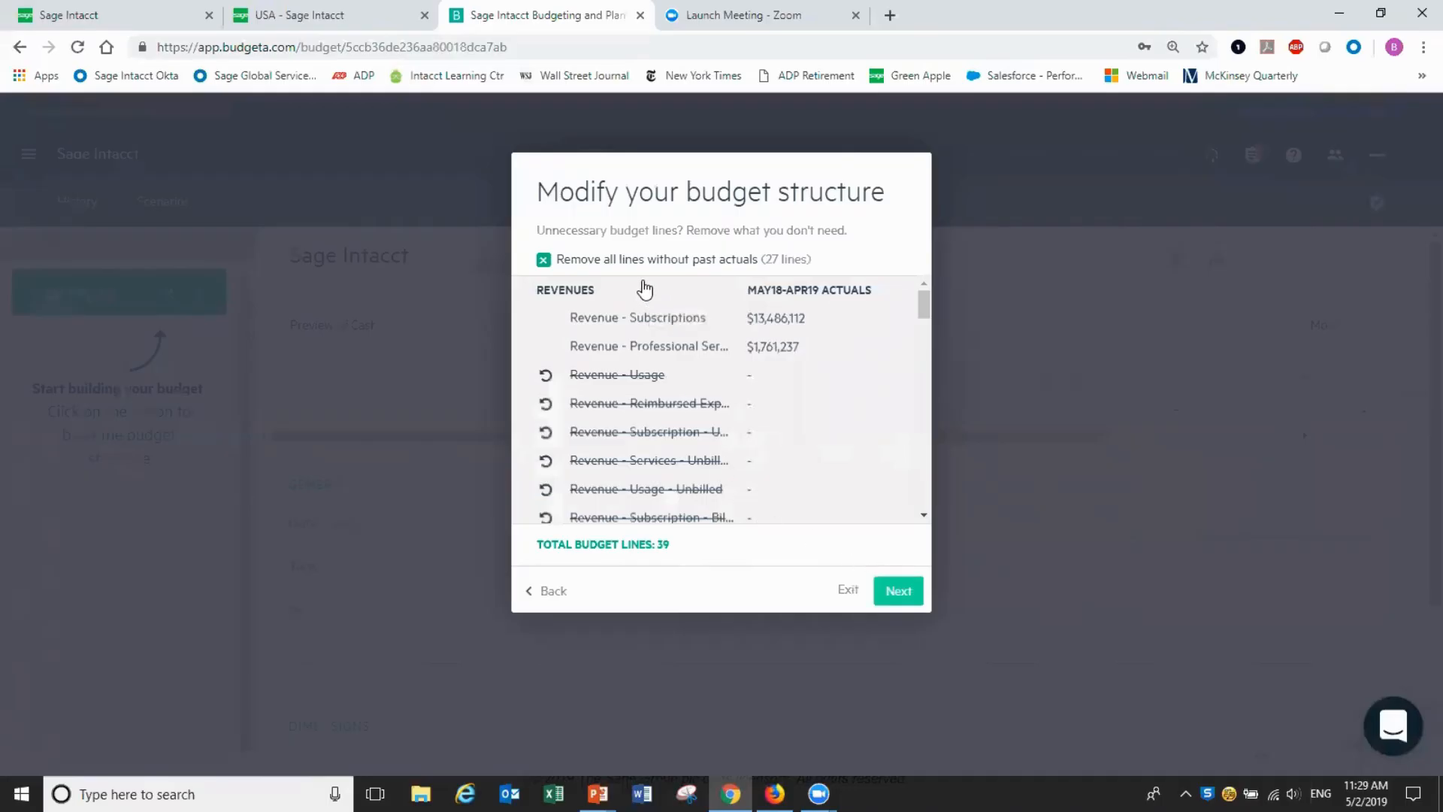
pyautogui.click(543, 260)
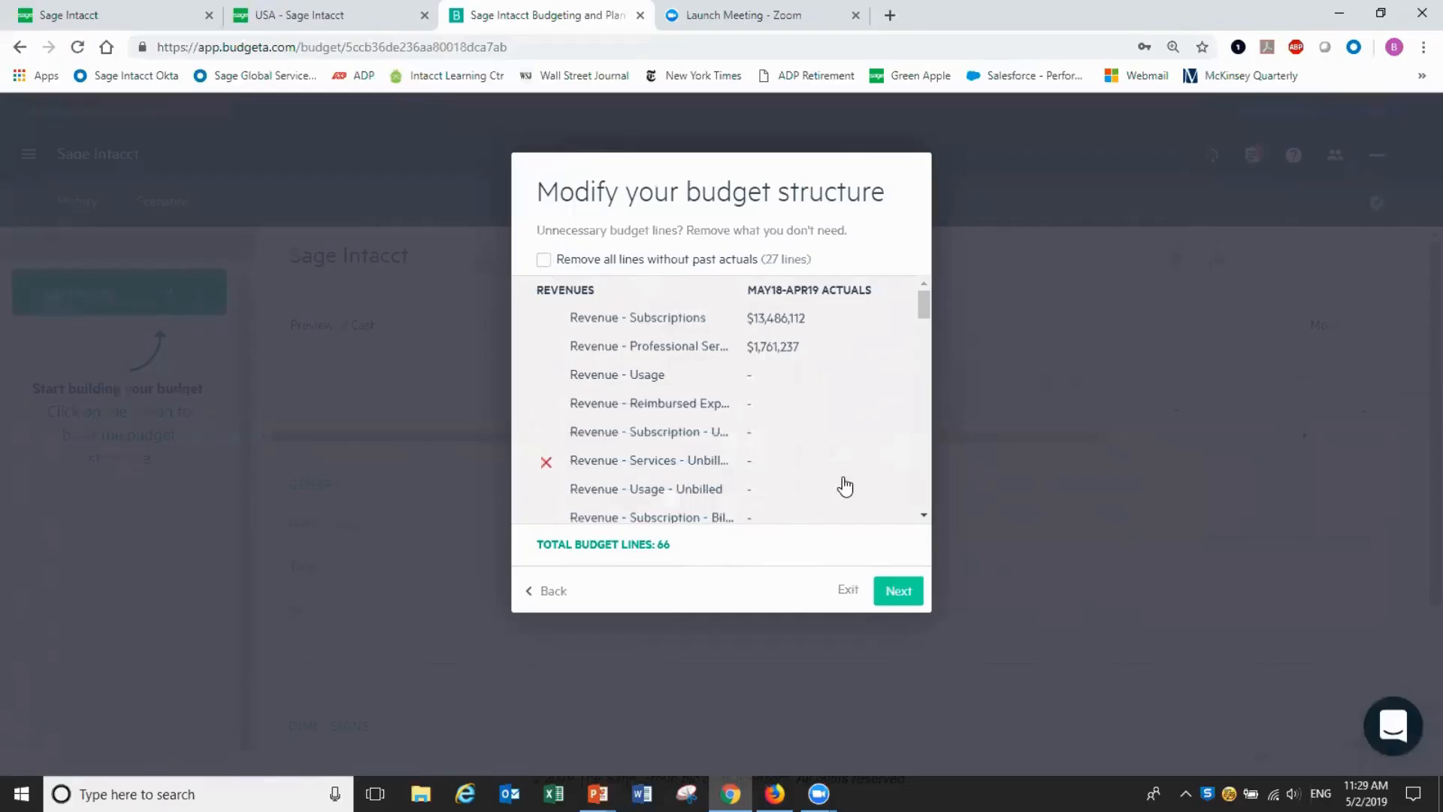
pyautogui.click(896, 594)
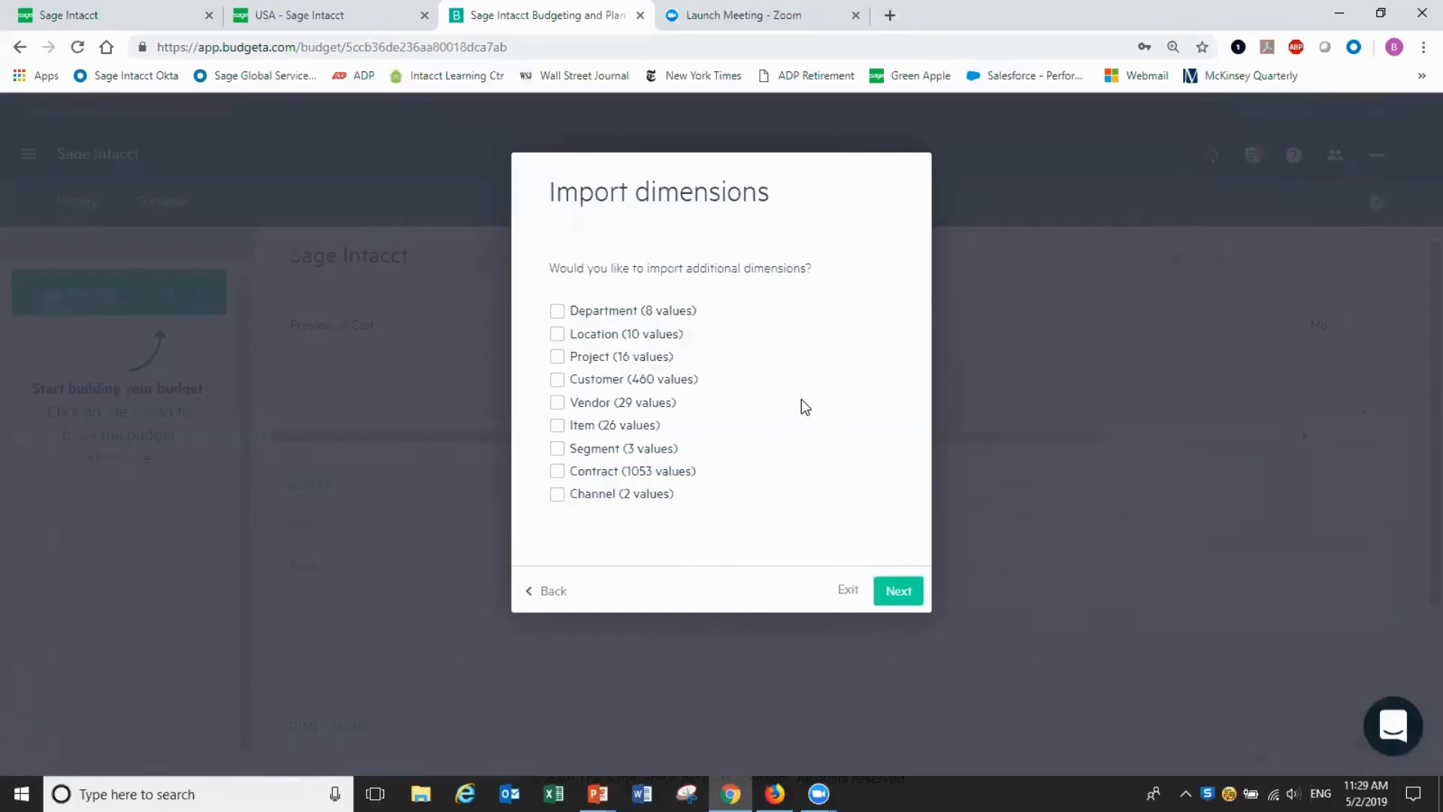
# Import the Department, Location, Project, Customer, Vendor and Item dimensions, then finish setup
pyautogui.click(558, 312)
pyautogui.click(558, 335)
pyautogui.click(557, 359)
pyautogui.click(557, 381)
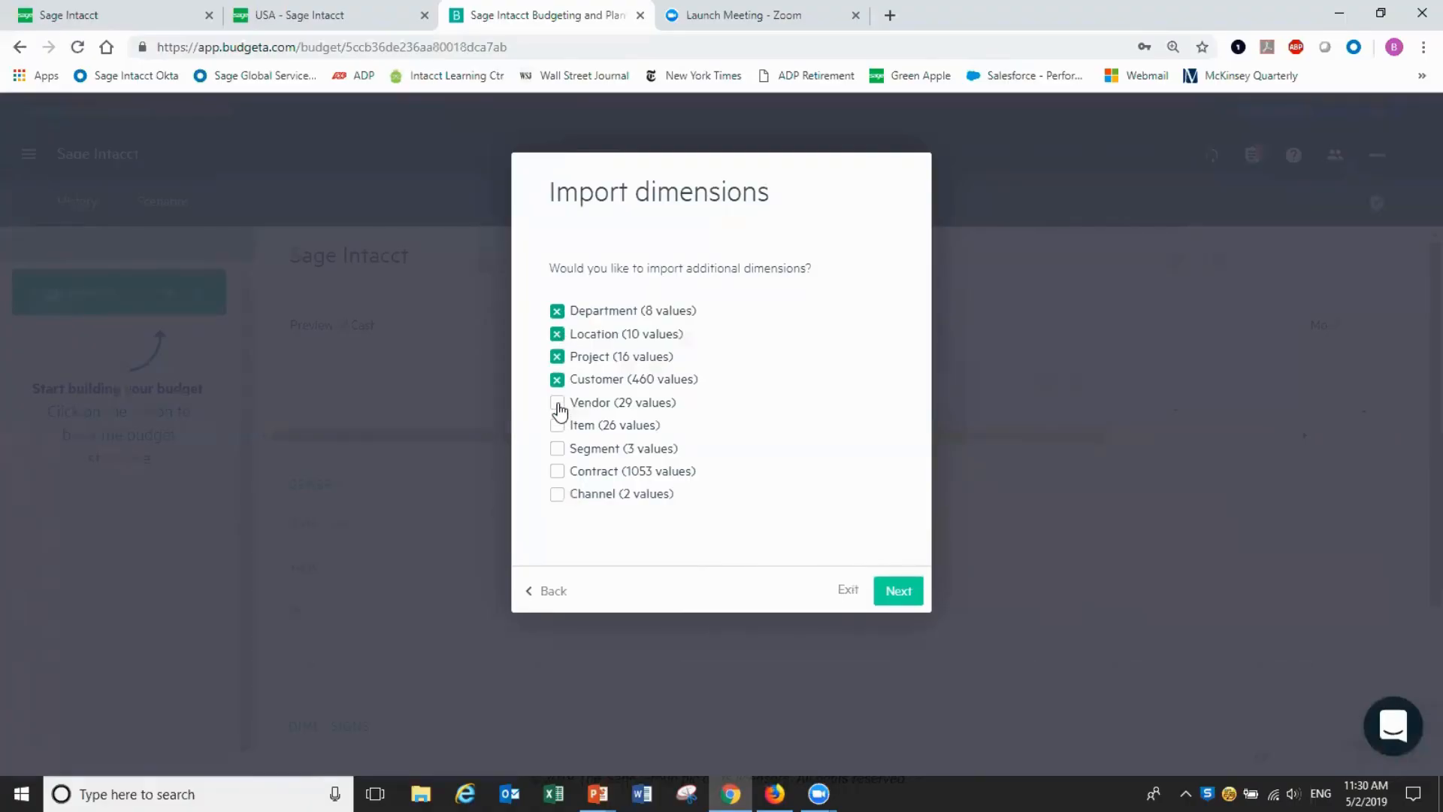
pyautogui.click(558, 404)
pyautogui.click(557, 426)
pyautogui.click(899, 592)
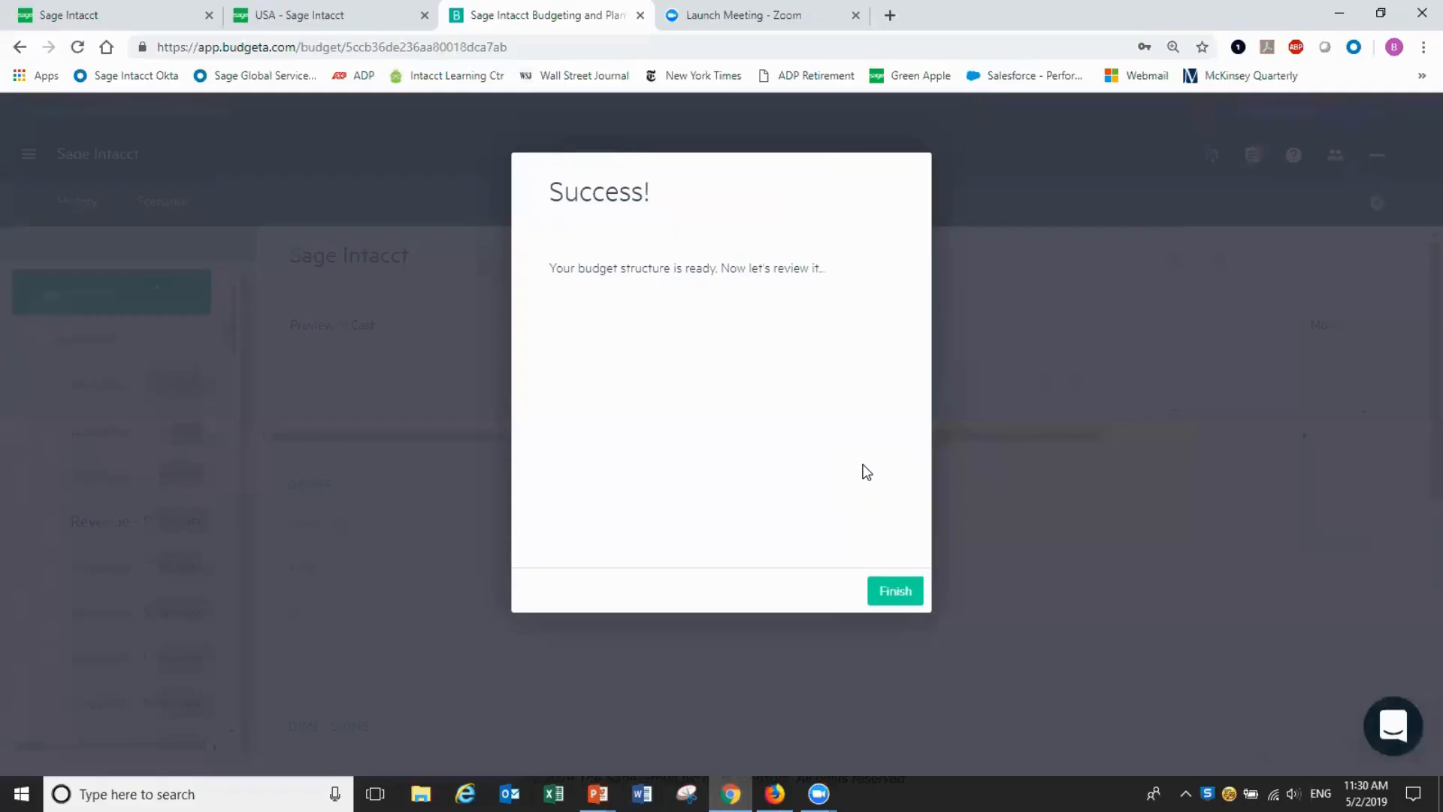
pyautogui.click(892, 598)
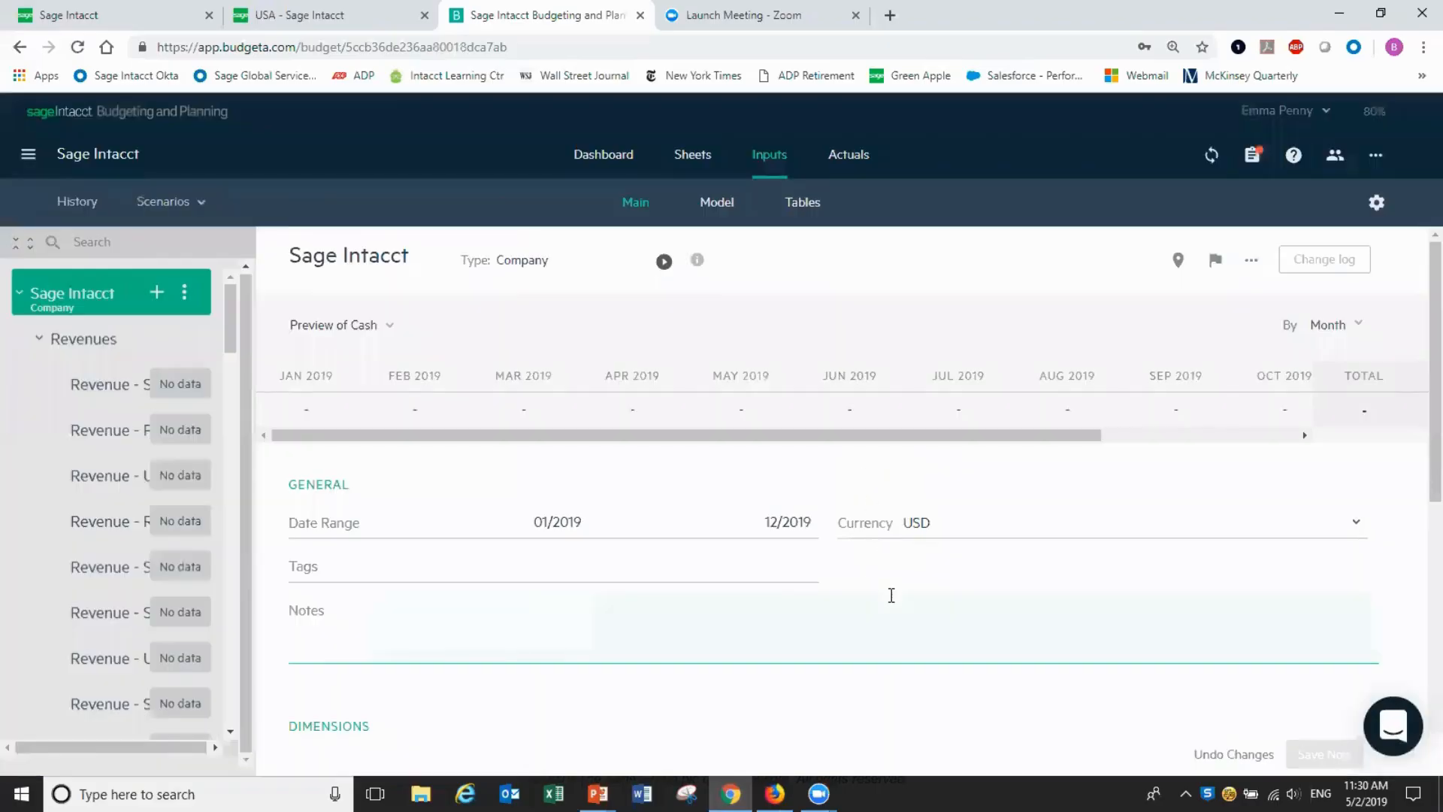
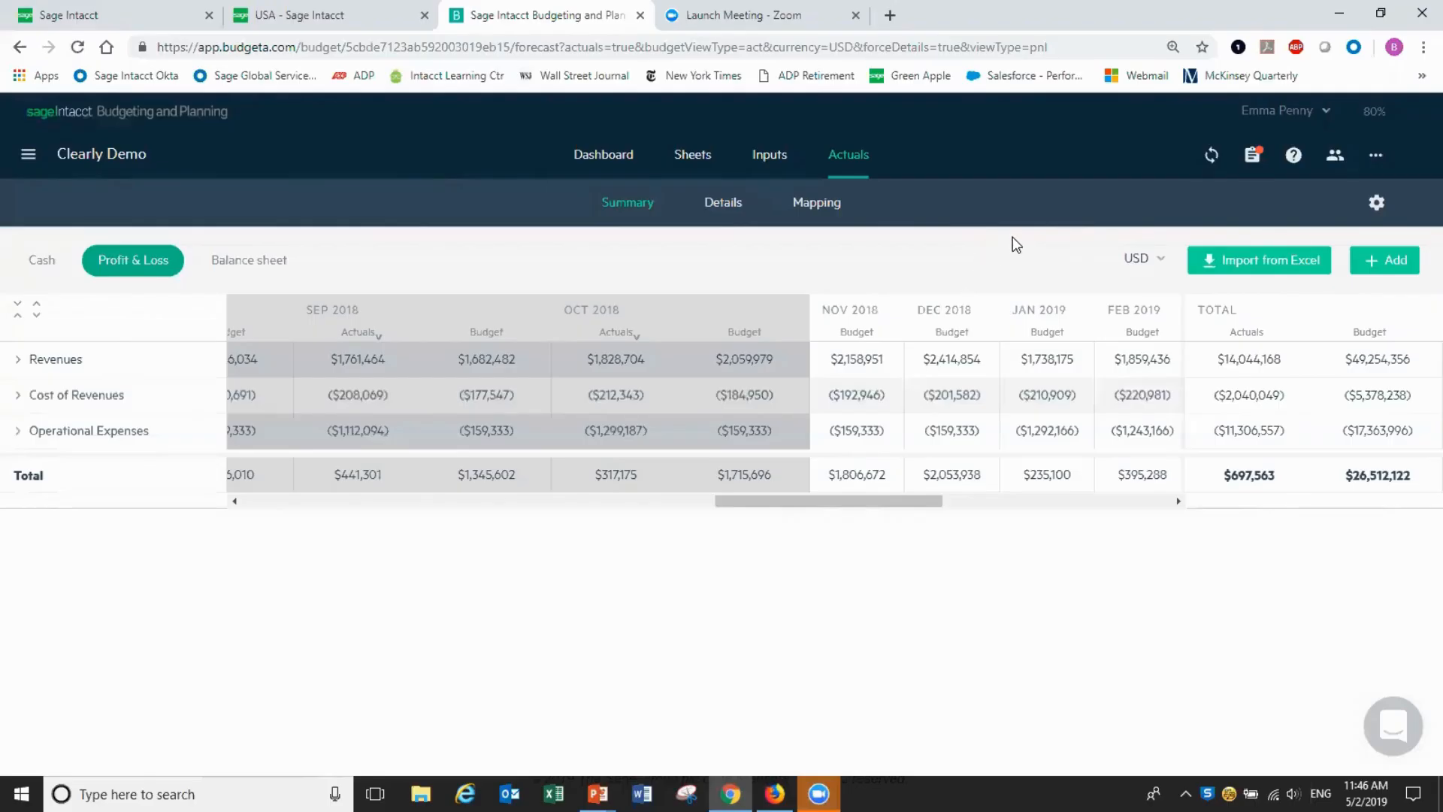
# Sign in to Sage Intacct with the company ID, user name and password
pyautogui.click(1211, 156)
pyautogui.doubleClick(776, 309)
pyautogui.click(775, 308)
pyautogui.press('BackSpace')
pyautogui.press('BackSpace')
pyautogui.press('BackSpace')
pyautogui.press('BackSpace')
pyautogui.press('BackSpace')
pyautogui.press('BackSpace')
pyautogui.press('BackSpace')
pyautogui.press('BackSpace')
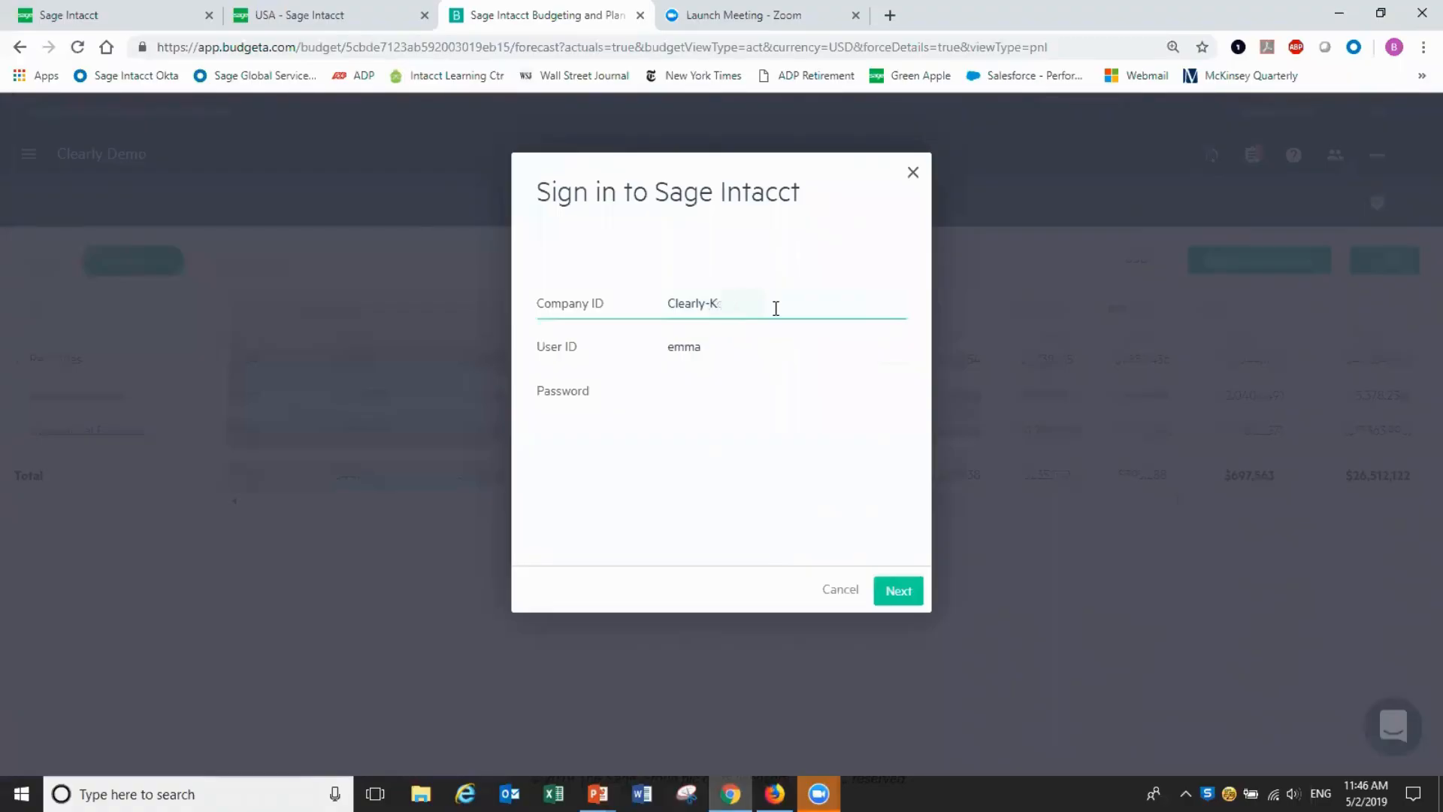
pyautogui.press('Tab')
pyautogui.press('Tab')
pyautogui.write('**********')
pyautogui.click(918, 595)
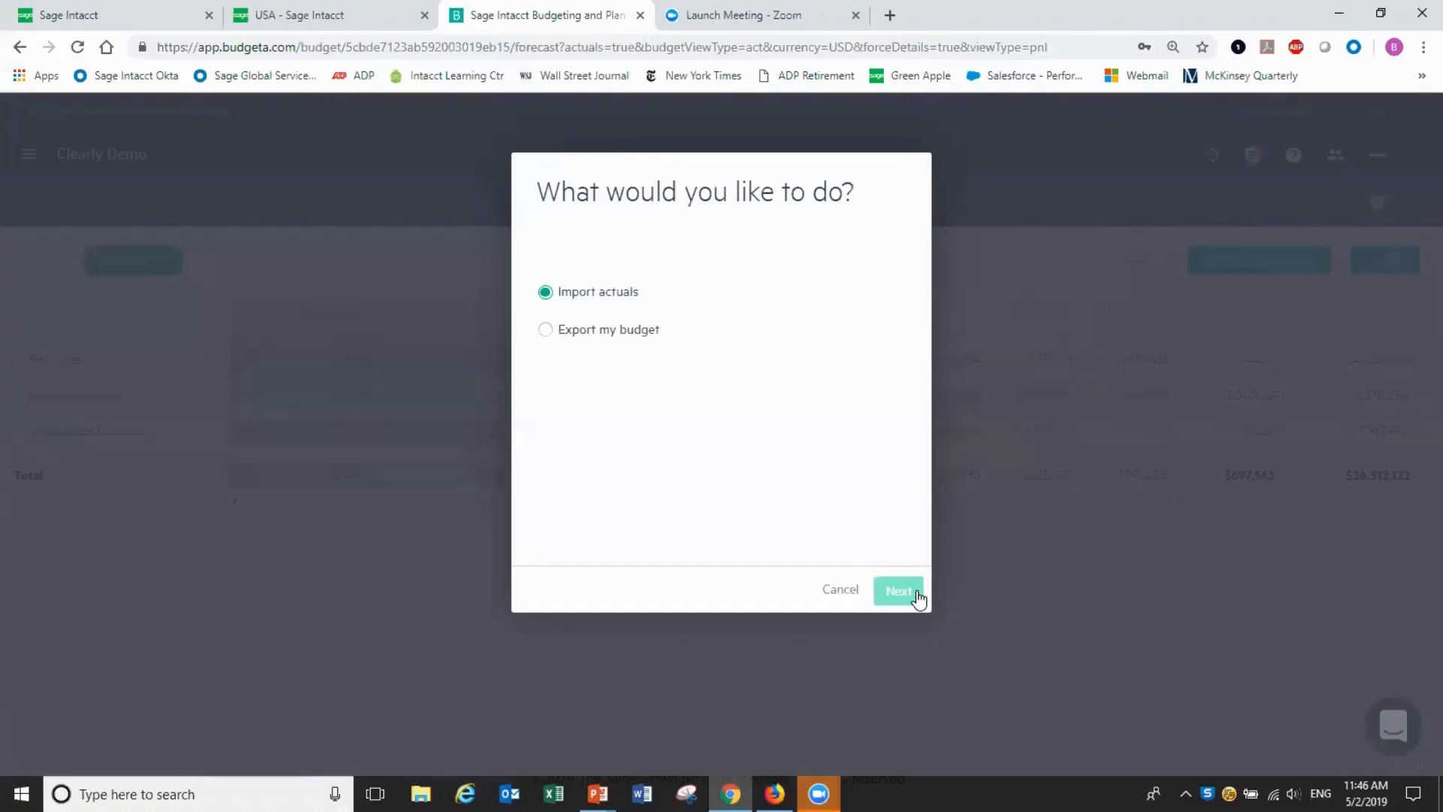
# Choose Import actuals, keeping all three reports, all dimensions and the Global book
pyautogui.click(905, 597)
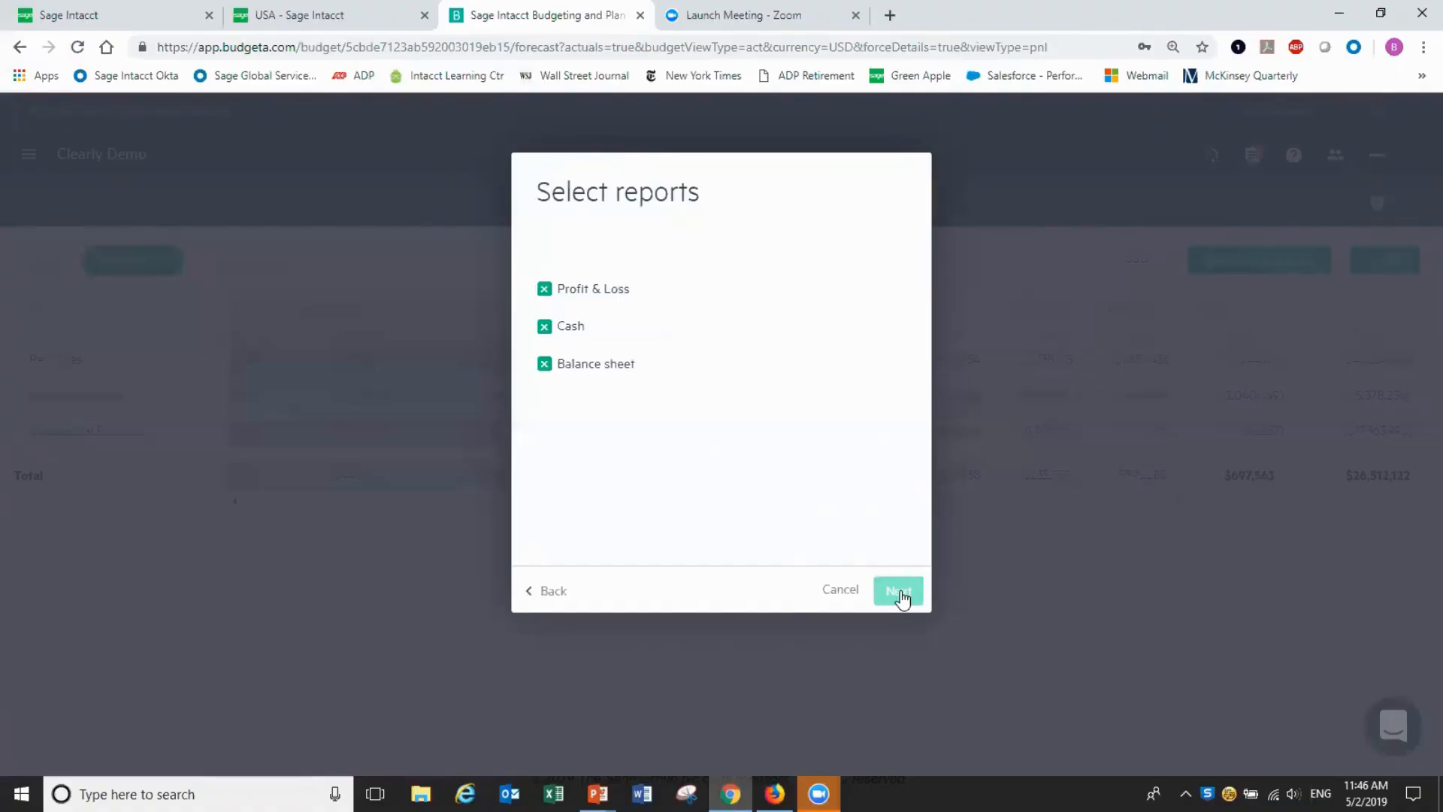
pyautogui.click(900, 592)
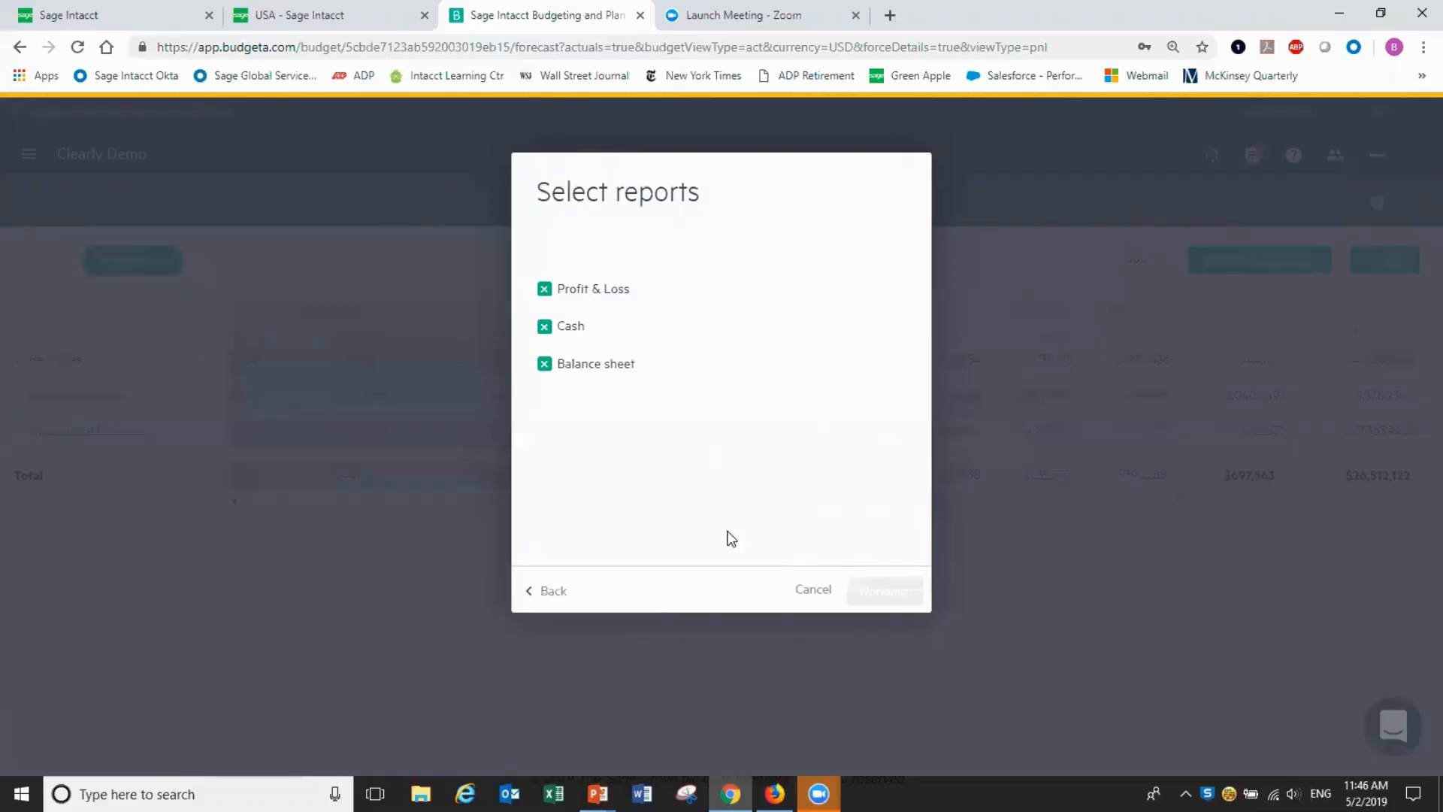
pyautogui.moveTo(900, 307); pyautogui.dragTo(912, 396)
pyautogui.scroll(1, 904, 325)
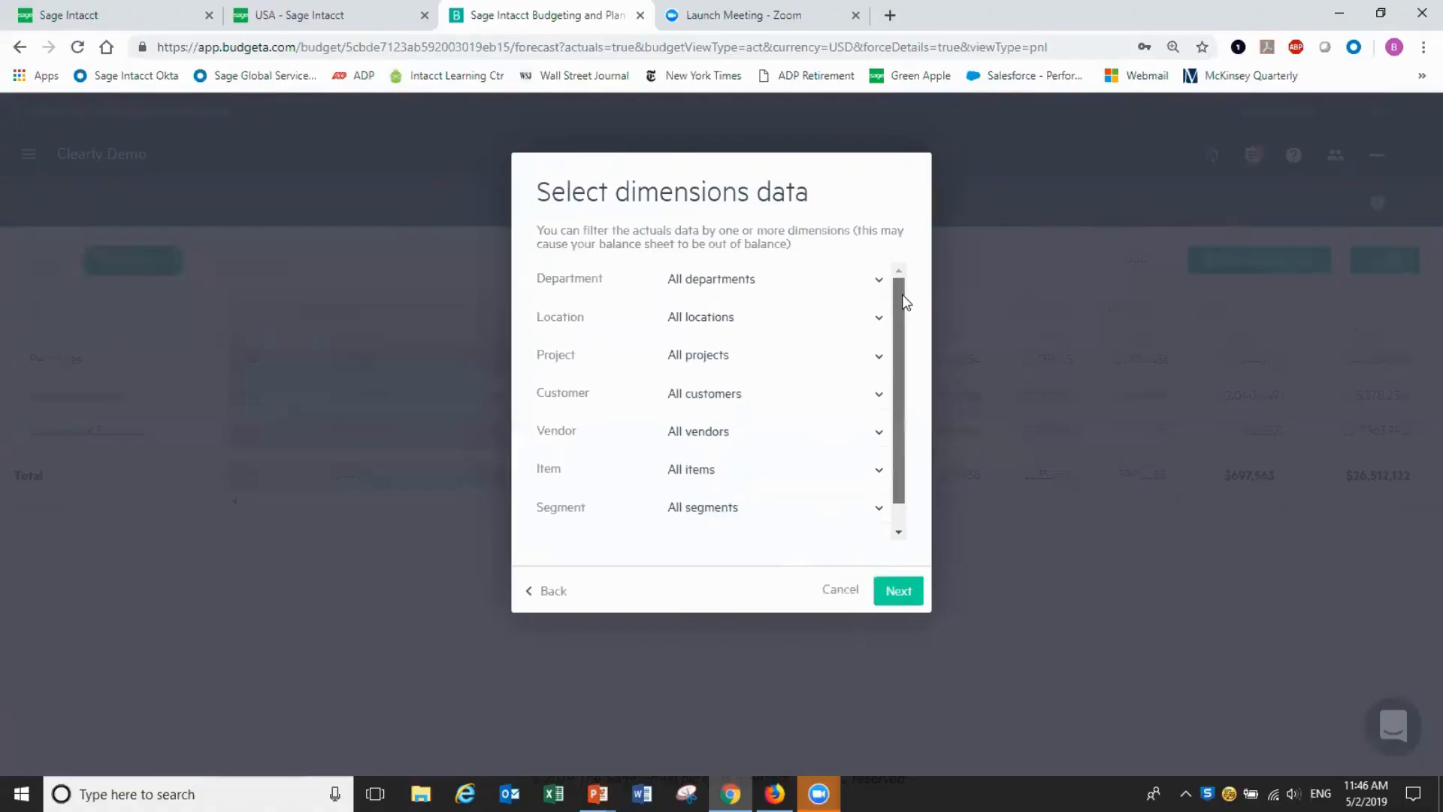
pyautogui.click(898, 593)
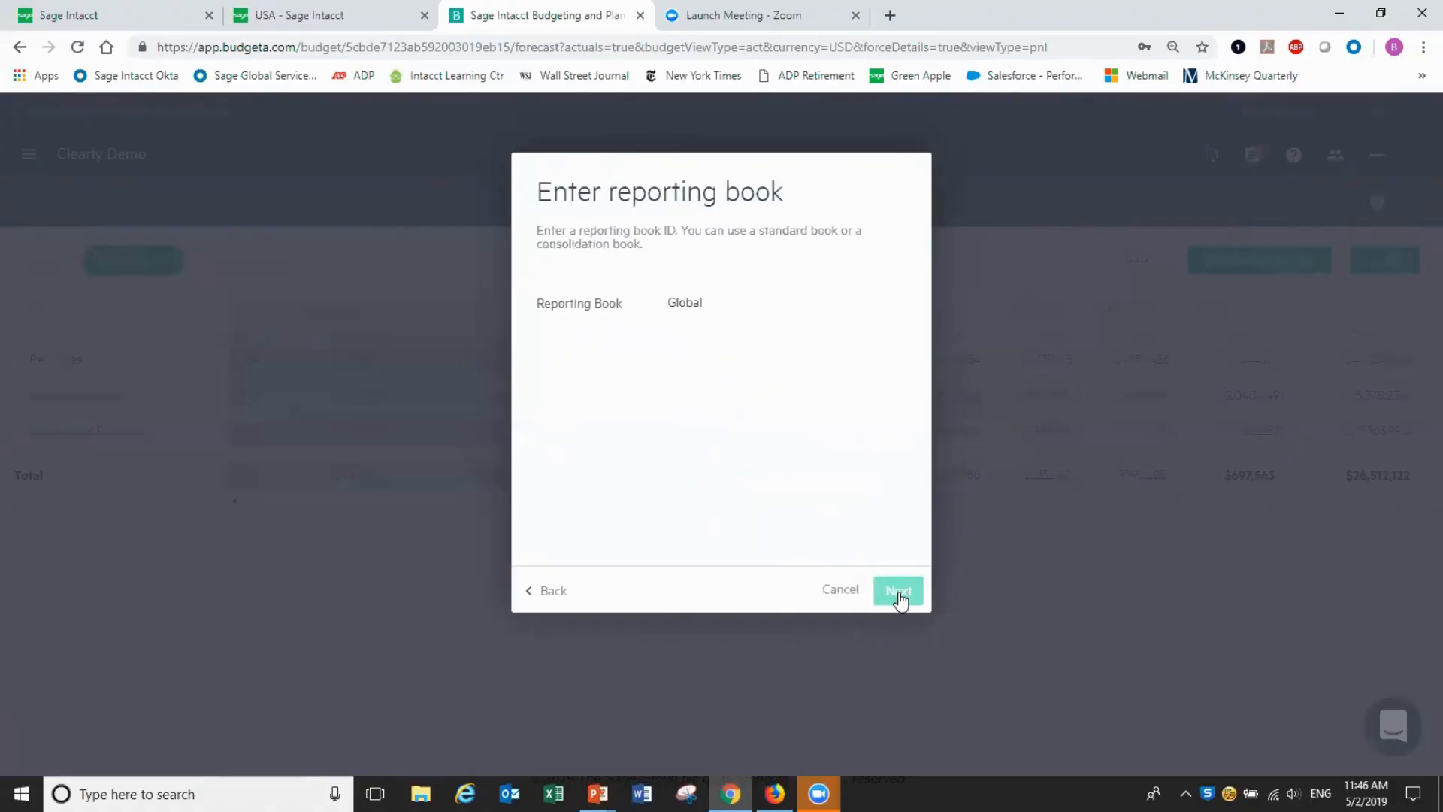
pyautogui.click(899, 594)
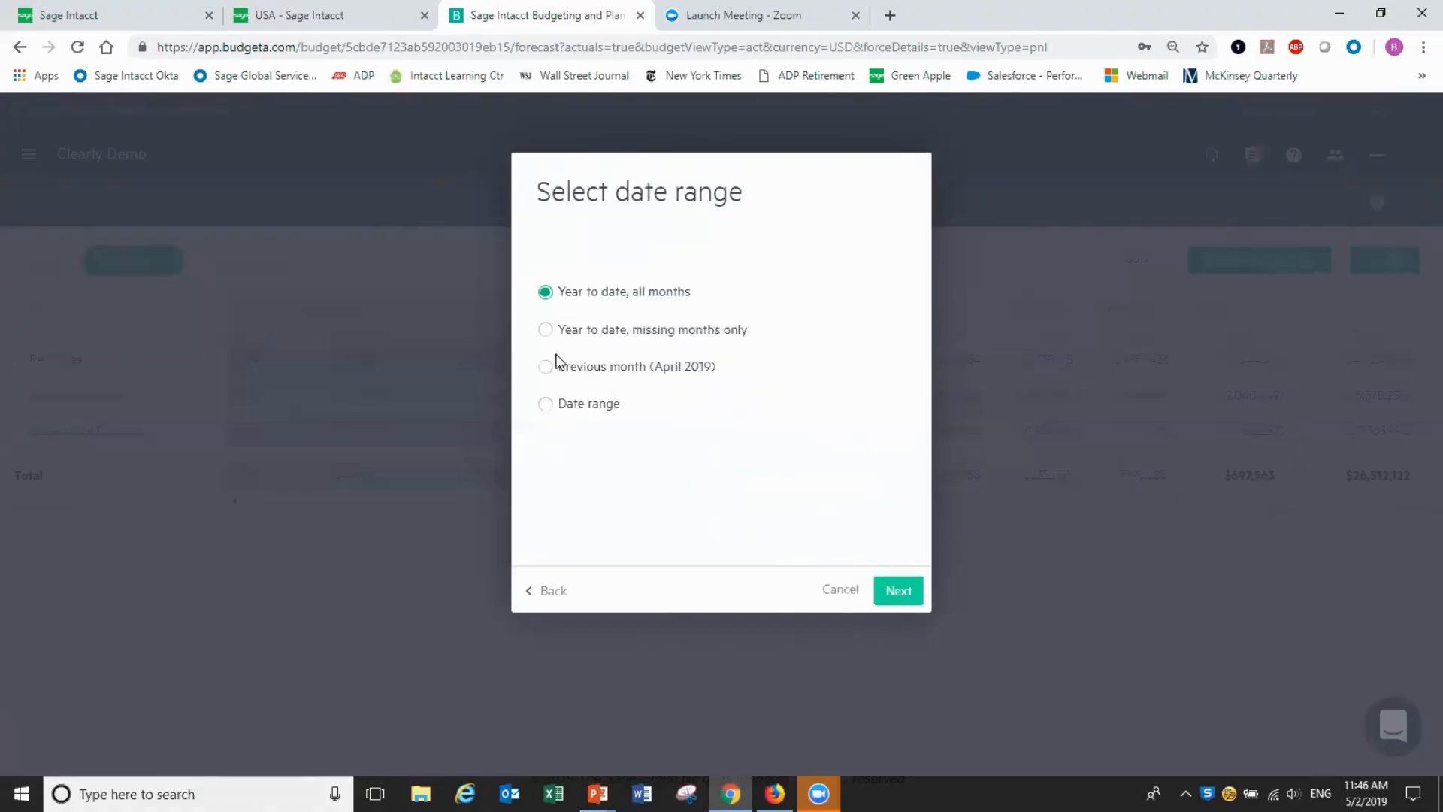
# Import actuals for the date range Nov 2018 to Dec 2018
pyautogui.click(545, 406)
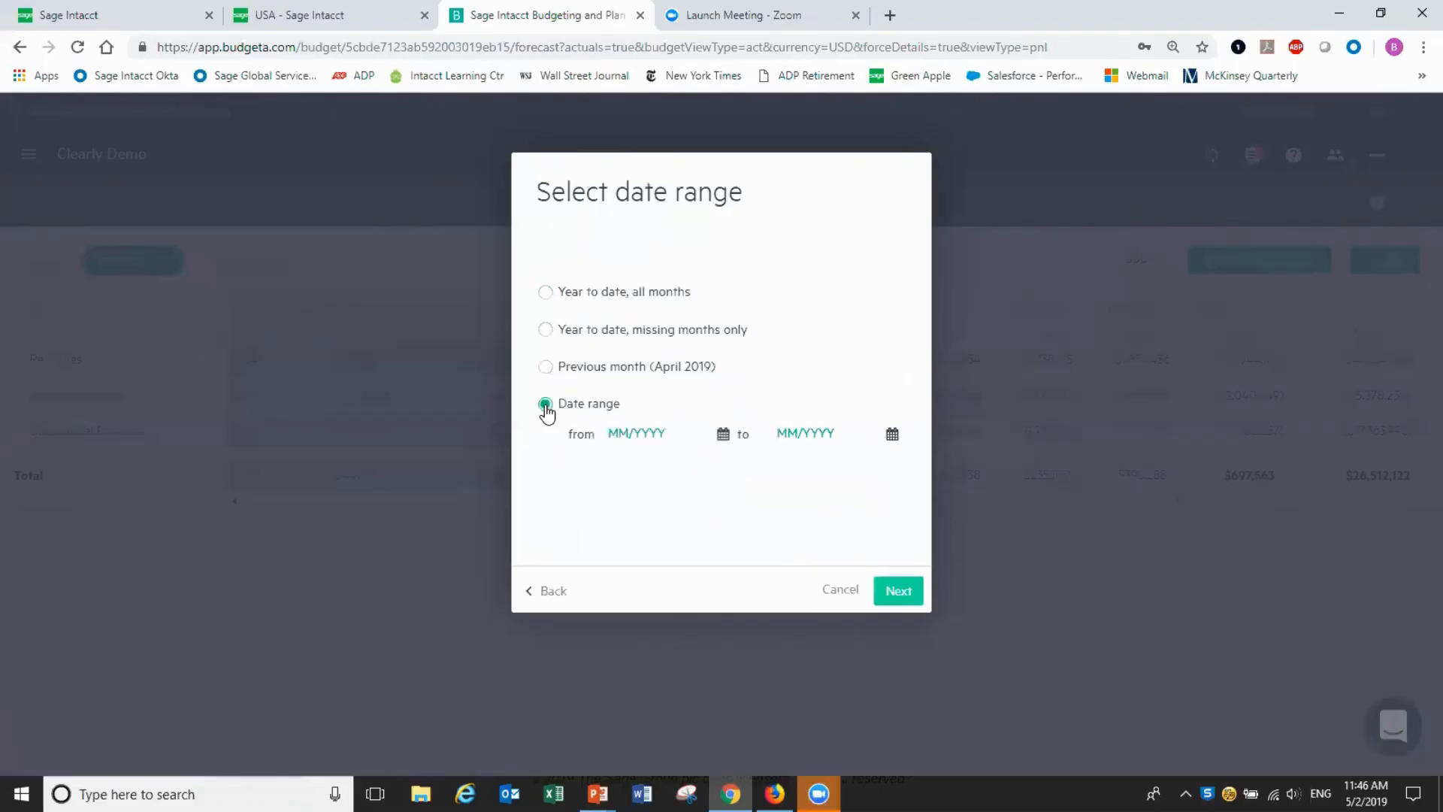
pyautogui.click(645, 431)
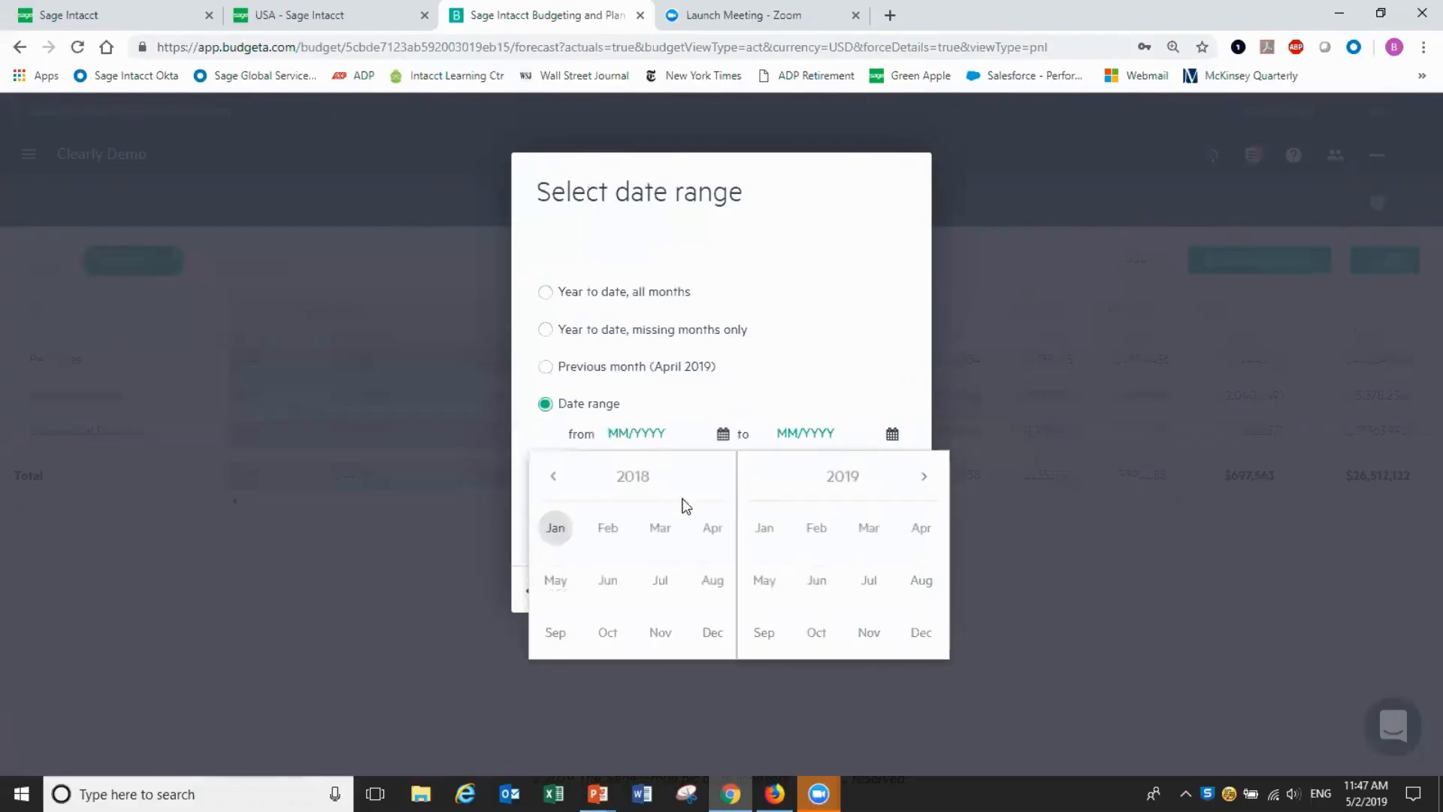
pyautogui.click(661, 631)
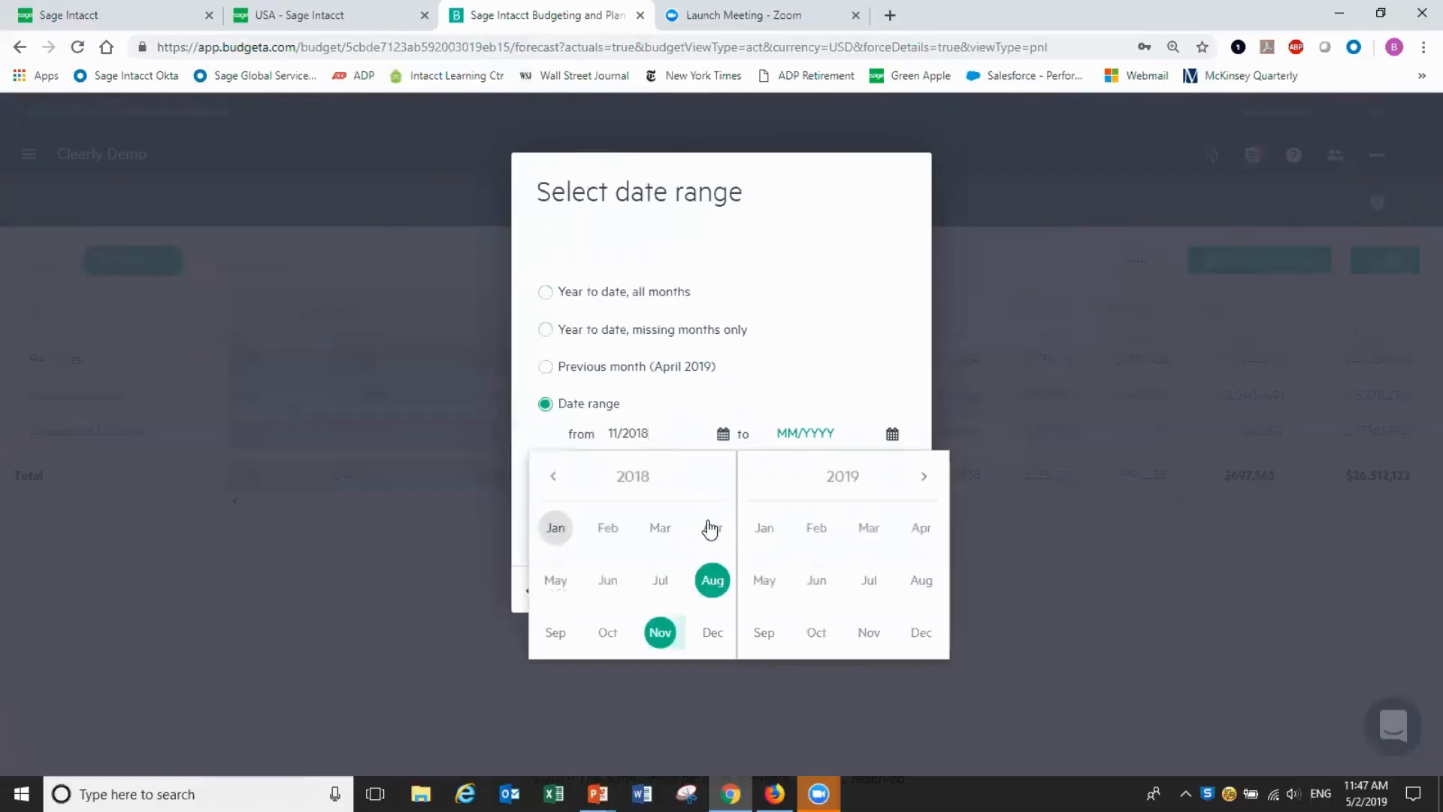
pyautogui.click(817, 434)
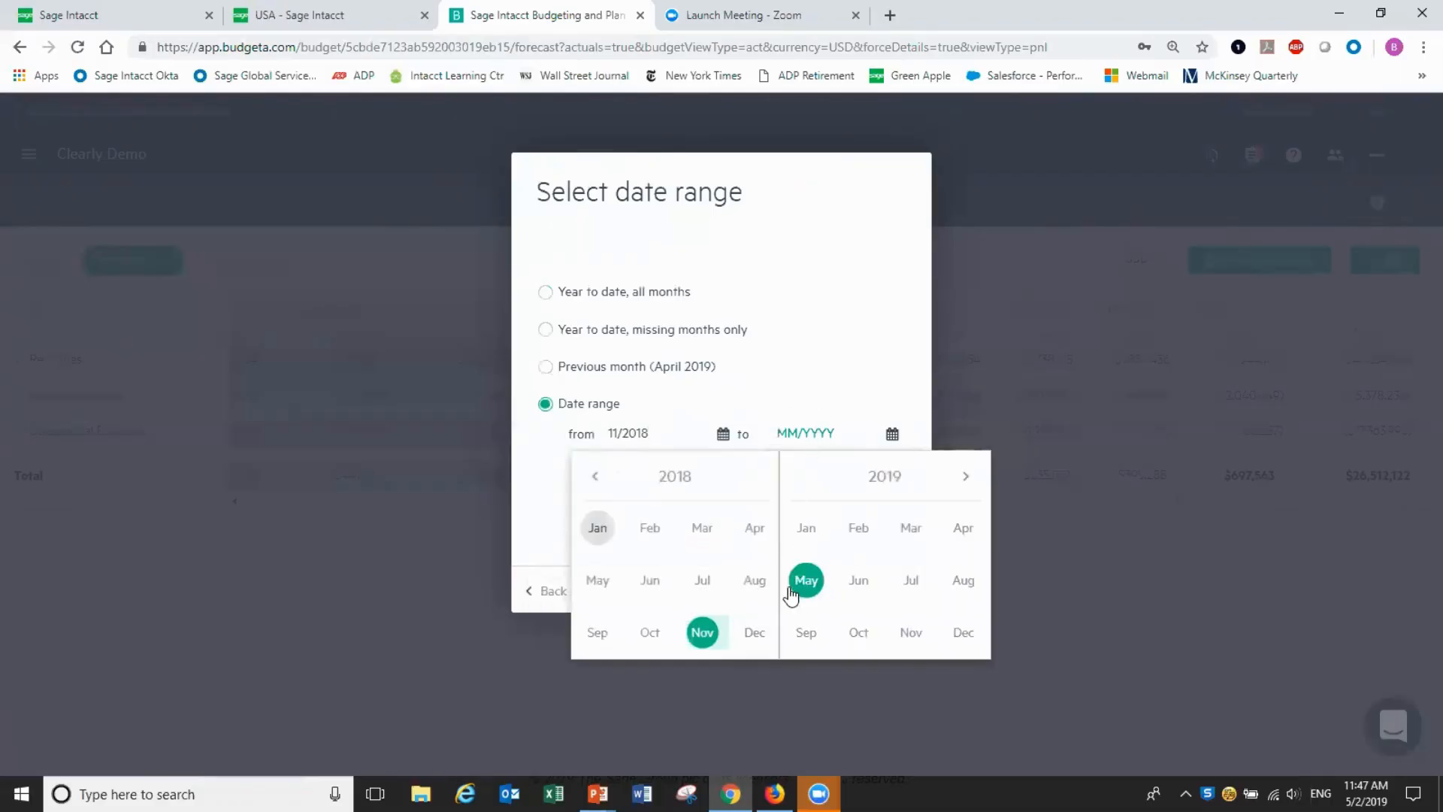
pyautogui.click(754, 631)
pyautogui.click(873, 309)
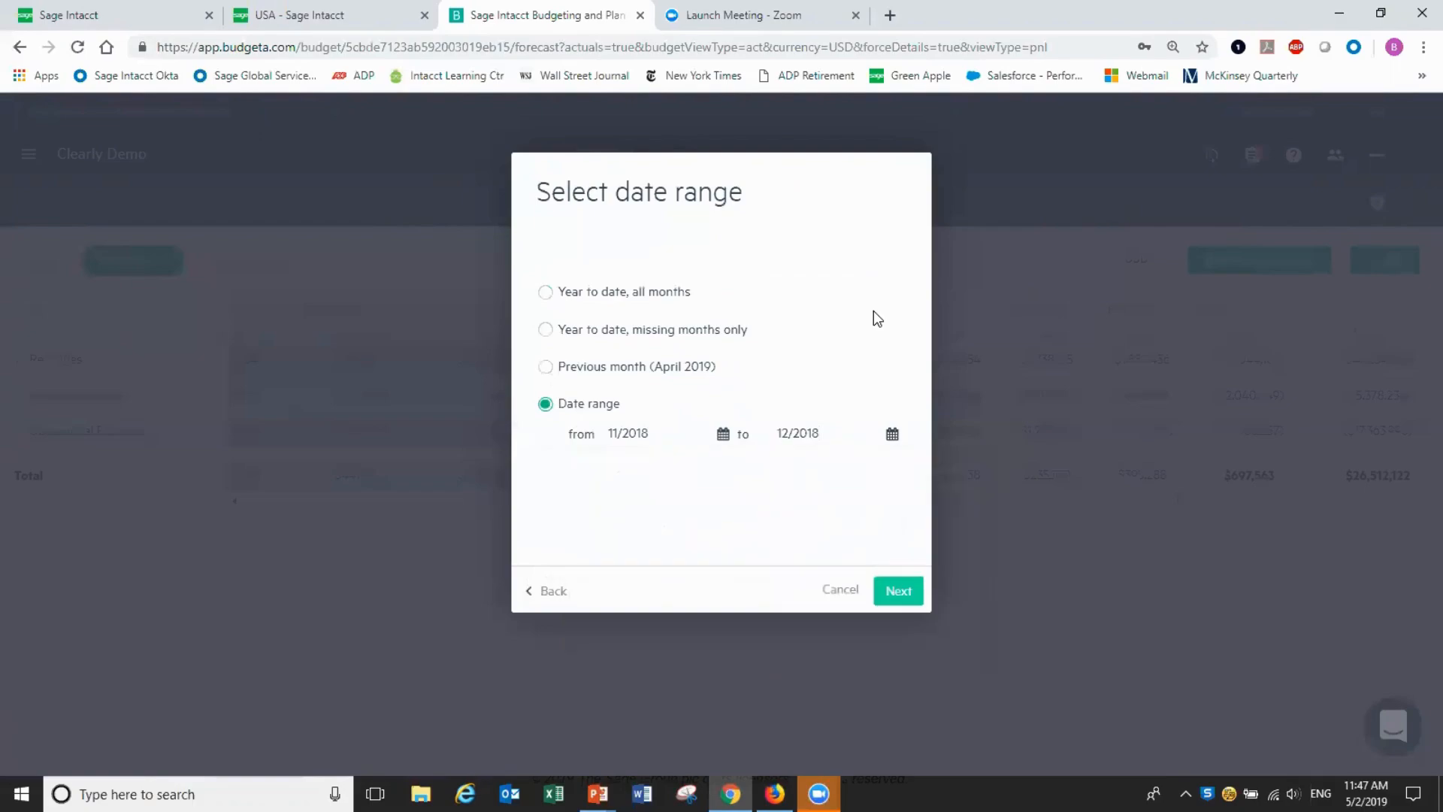
pyautogui.click(900, 590)
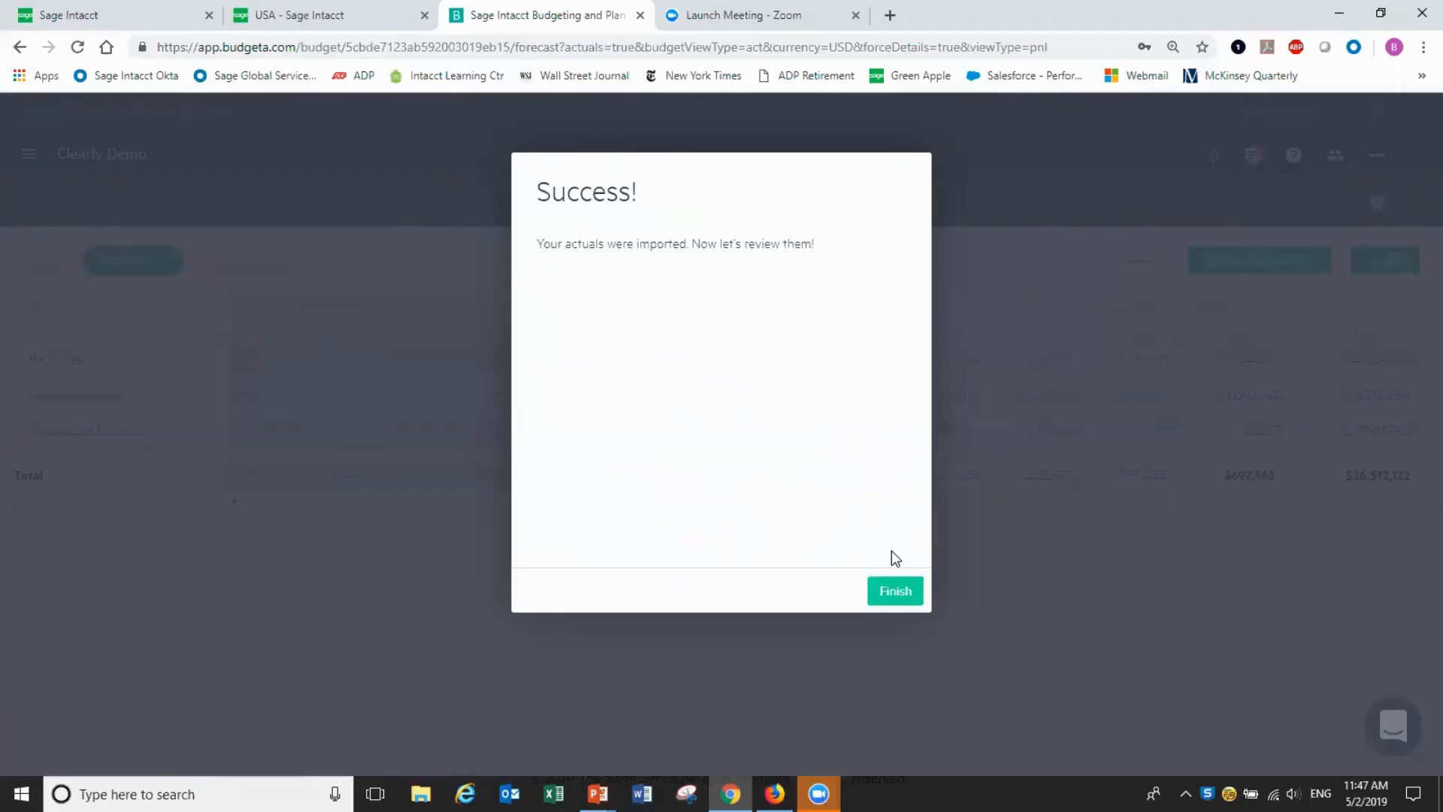
# Finish the import wizard and open the Subscriptions - Boston revenue input
pyautogui.click(895, 594)
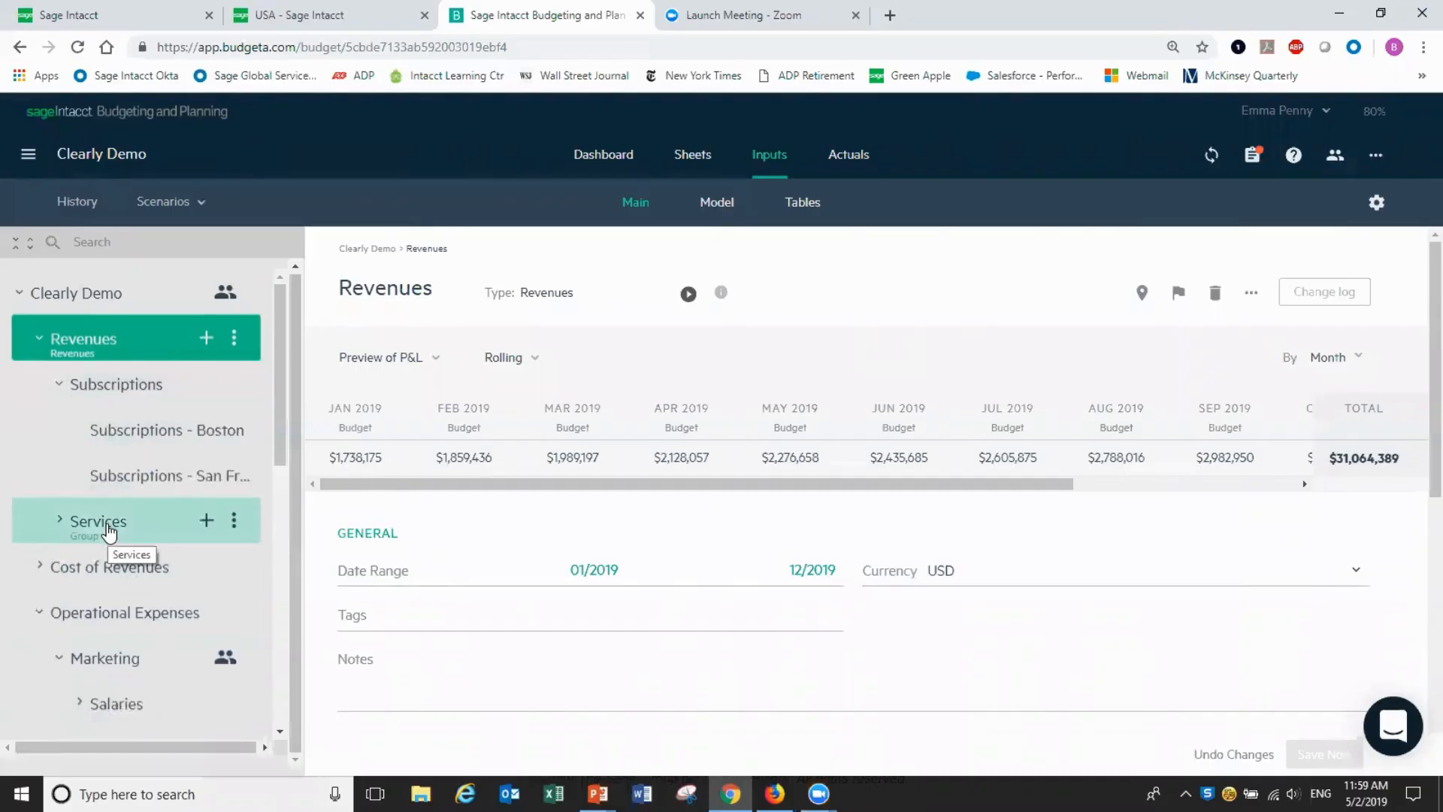
pyautogui.click(136, 433)
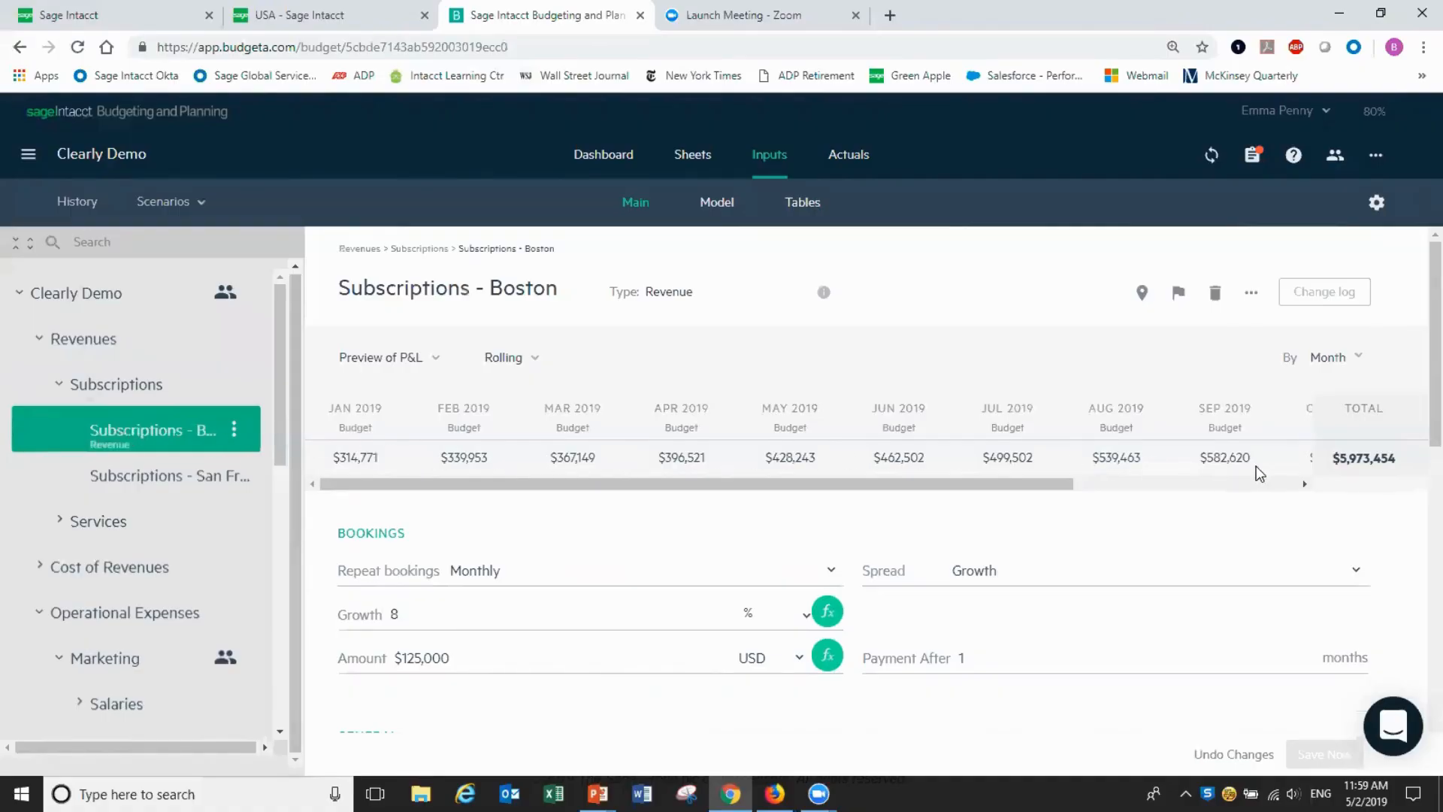
# Change the Subscriptions - Boston booking growth rate from 8 to 9%
pyautogui.scroll(-1, 1417, 409)
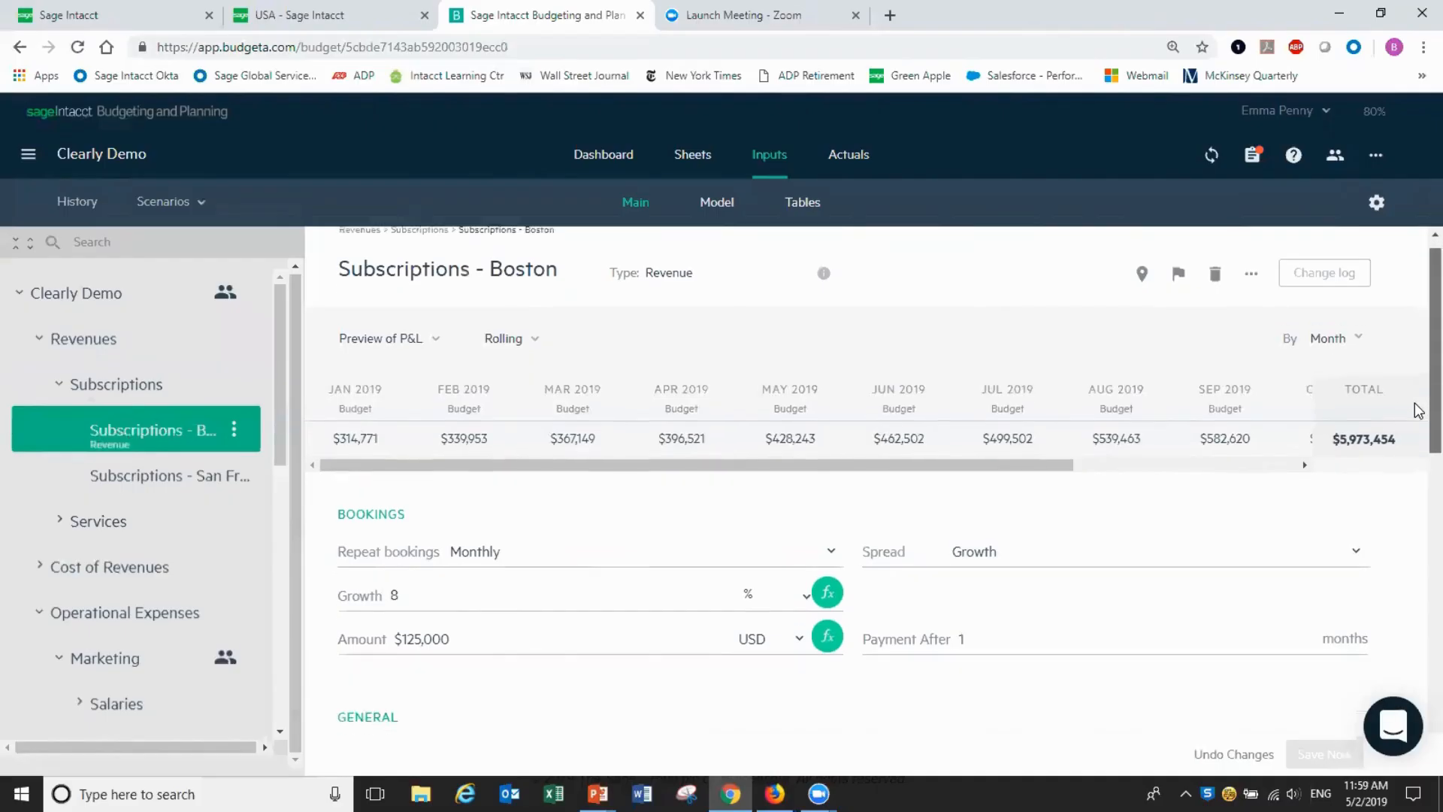
pyautogui.click(467, 554)
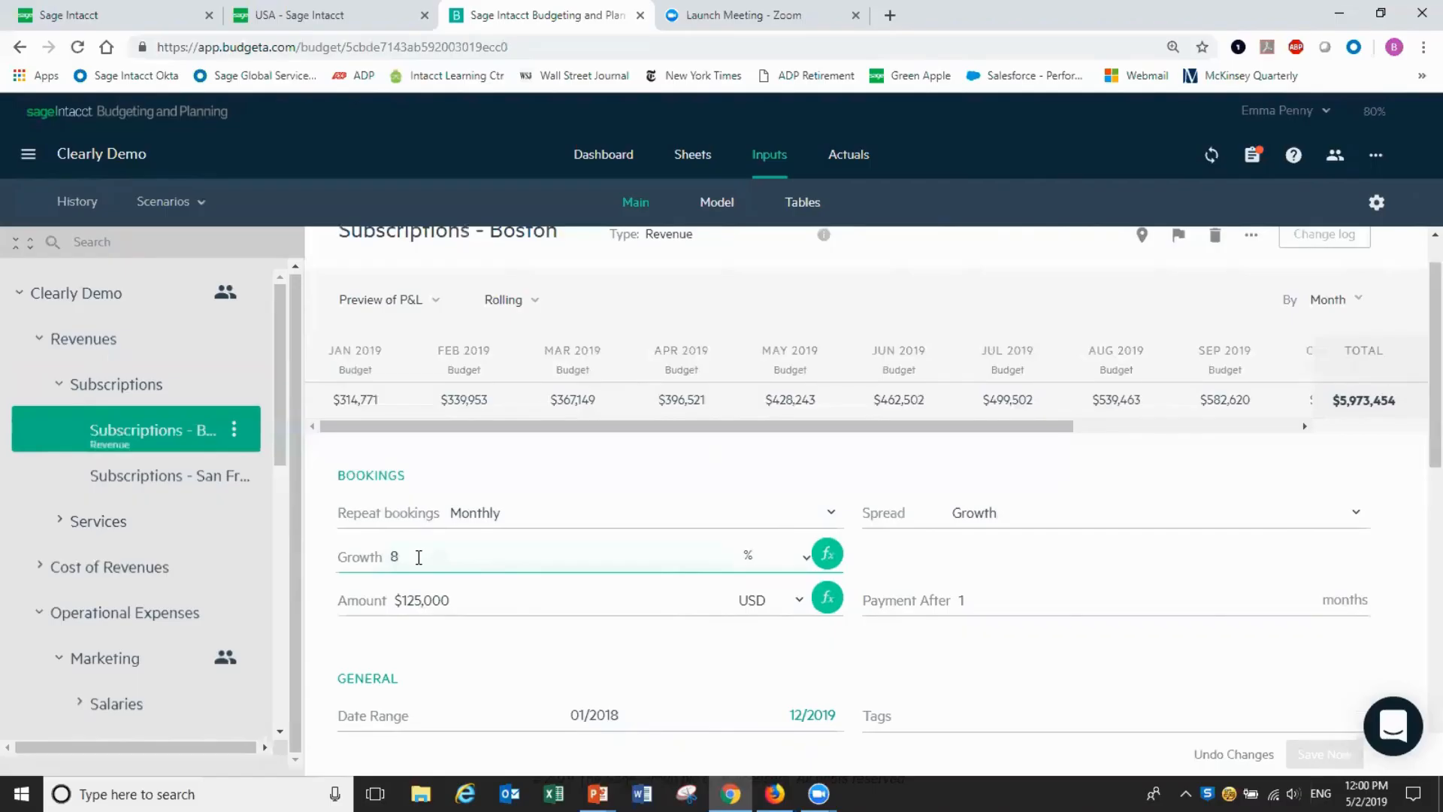
pyautogui.press('BackSpace')
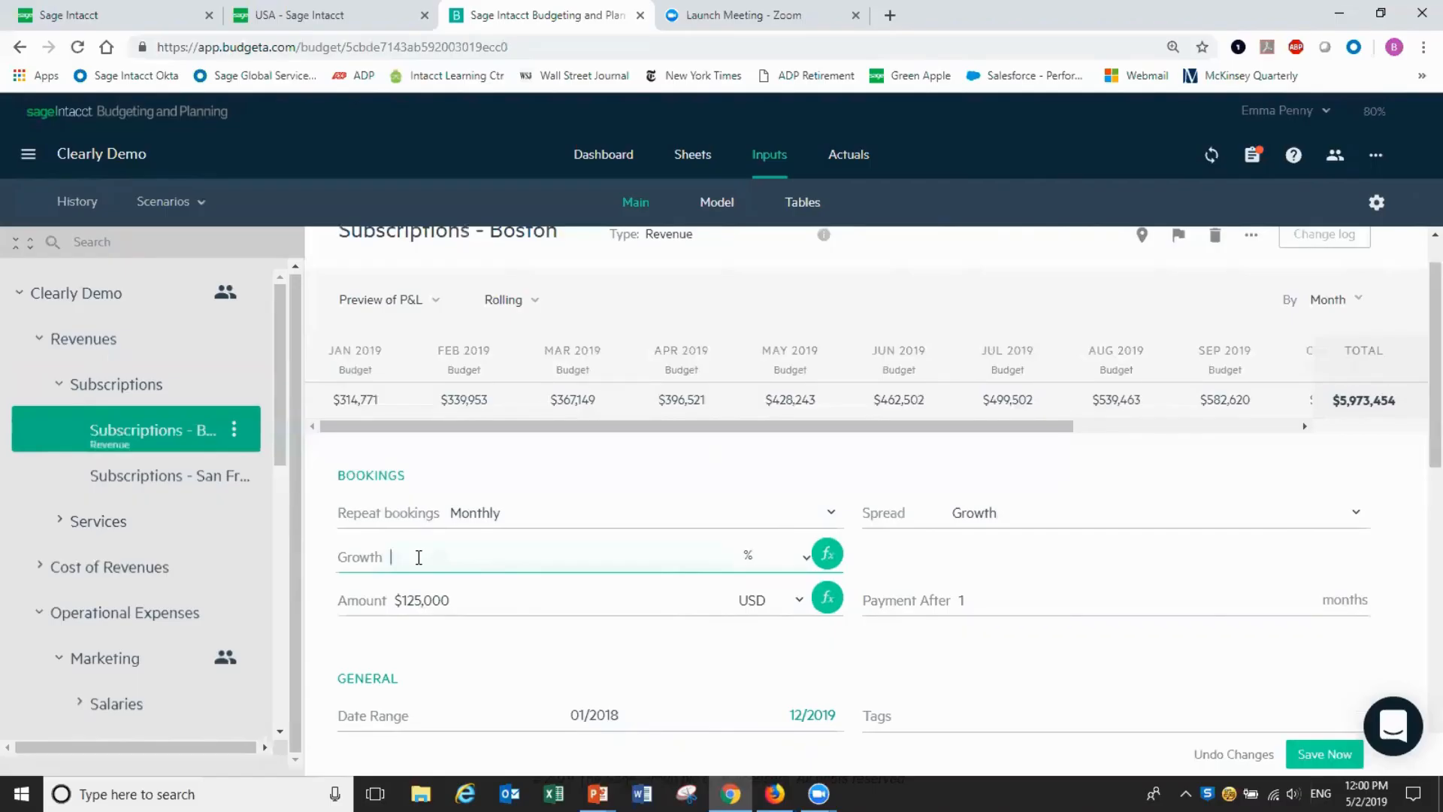
pyautogui.write('9')
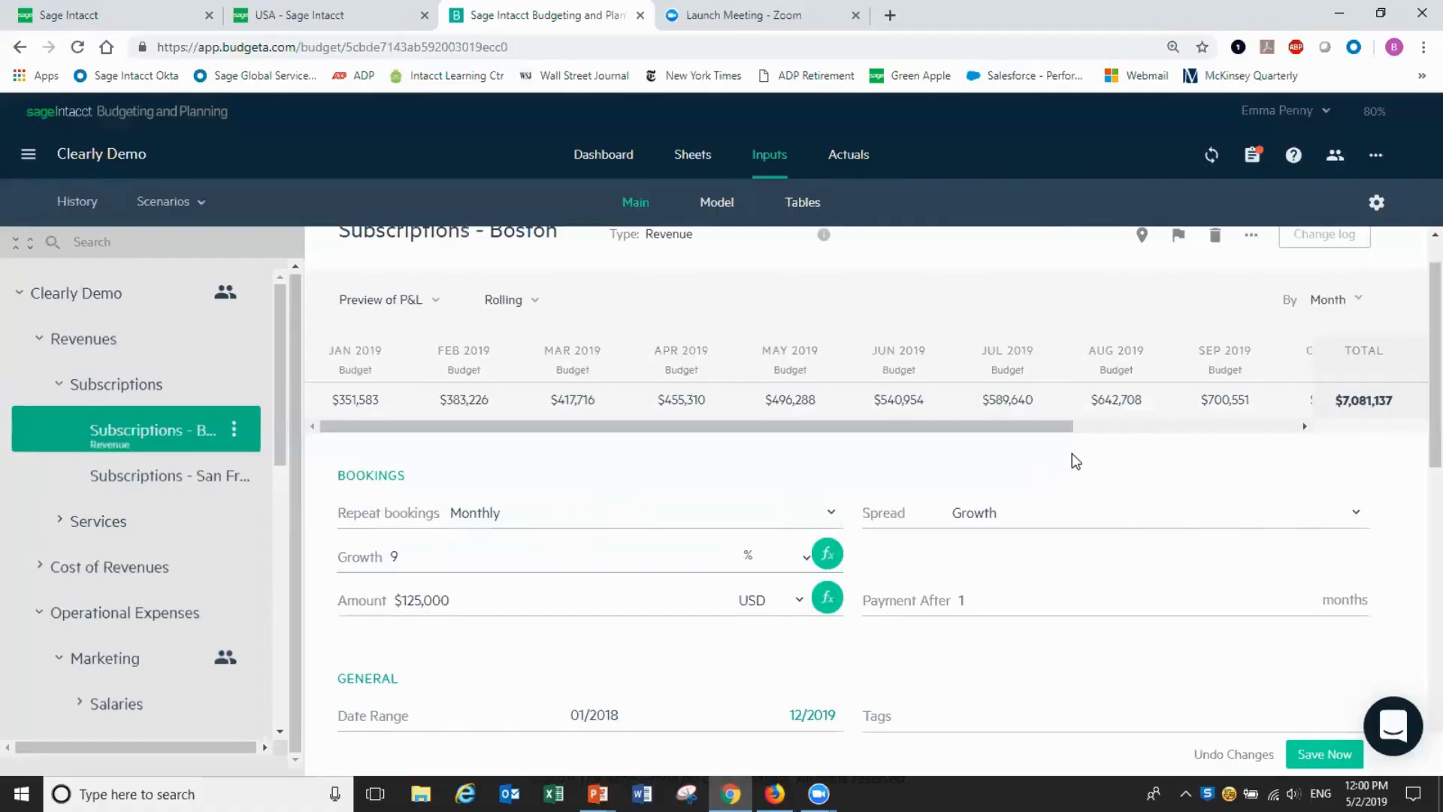
pyautogui.click(830, 556)
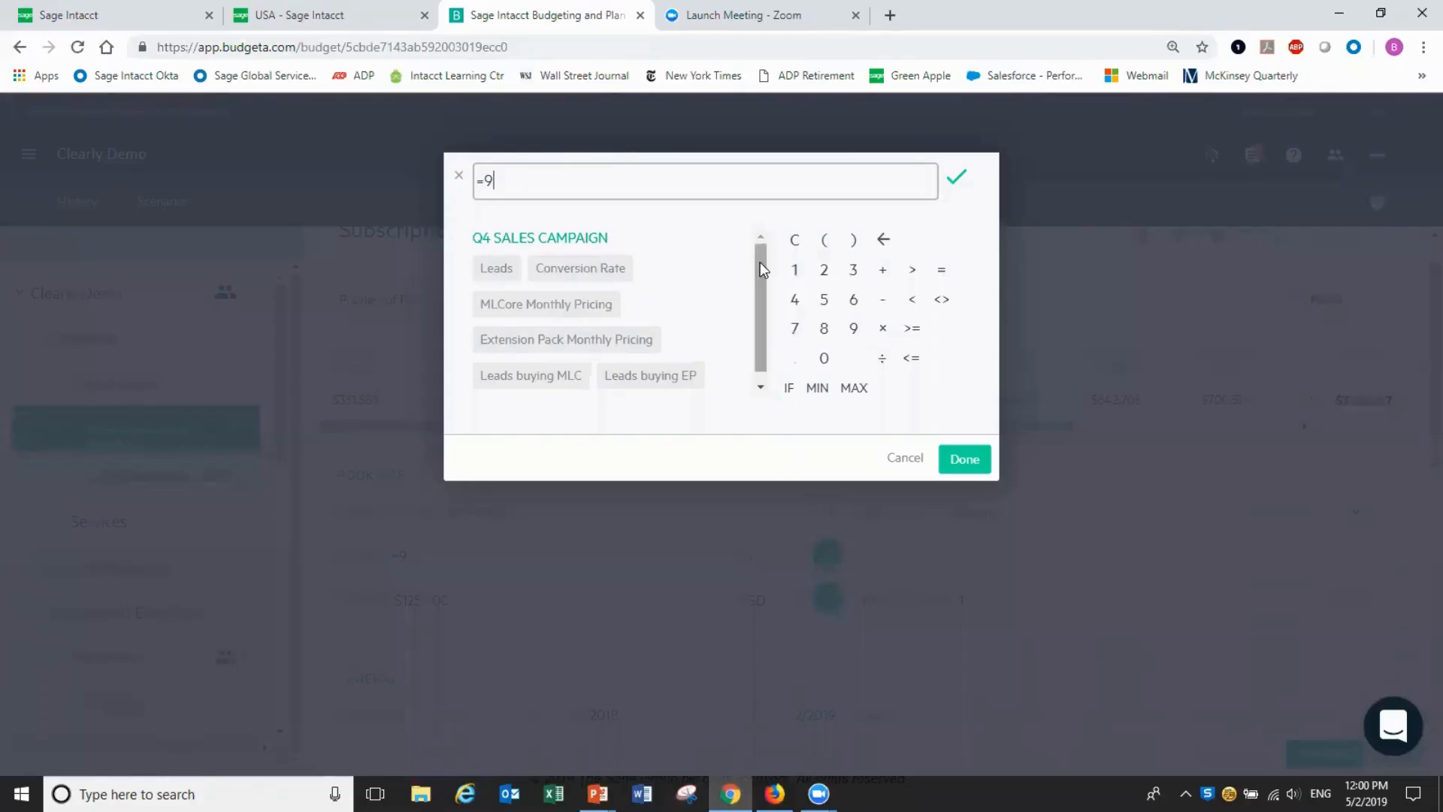
pyautogui.moveTo(759, 262)
pyautogui.mouseDown()
pyautogui.moveTo(759, 305)
pyautogui.moveTo(760, 269)
pyautogui.mouseUp()
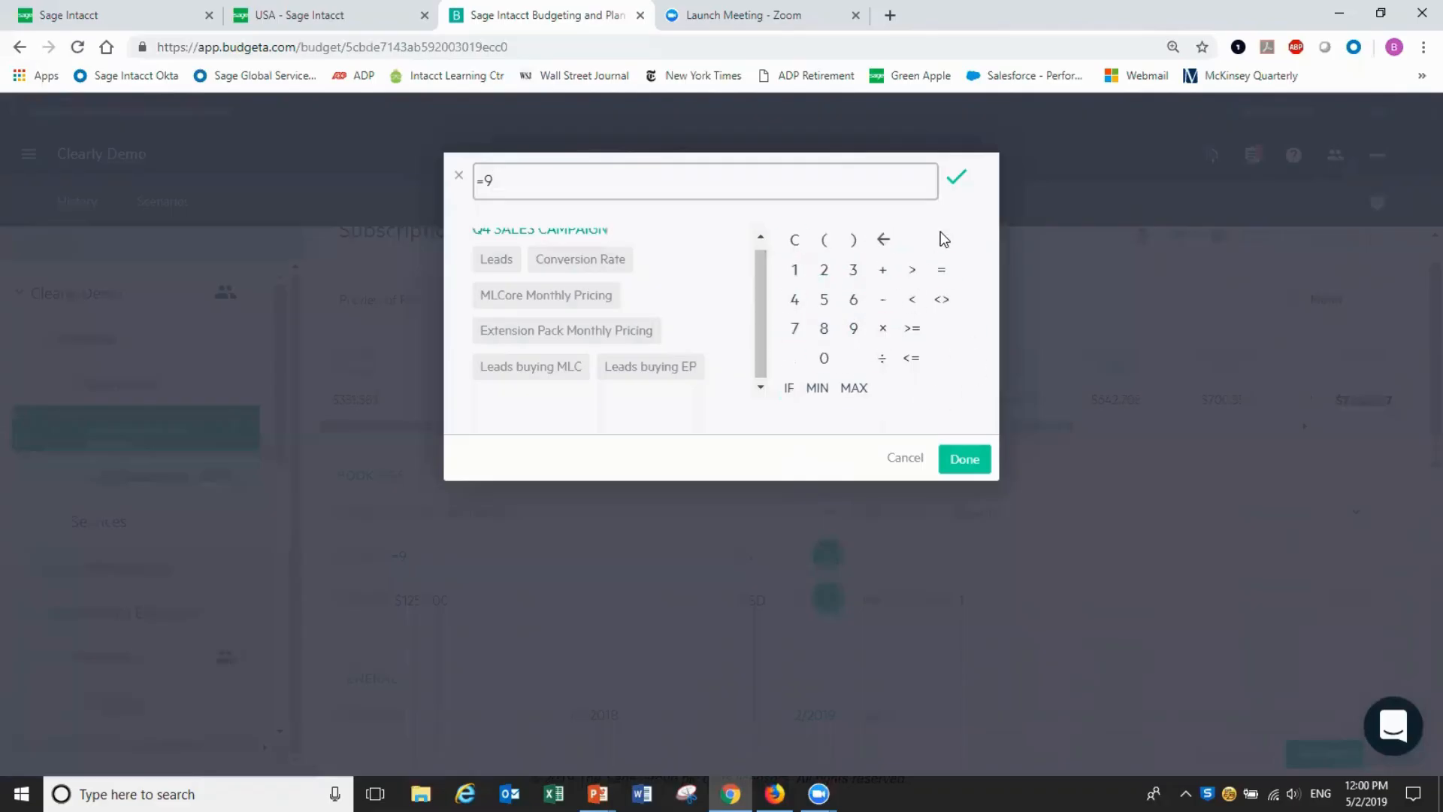
pyautogui.click(905, 460)
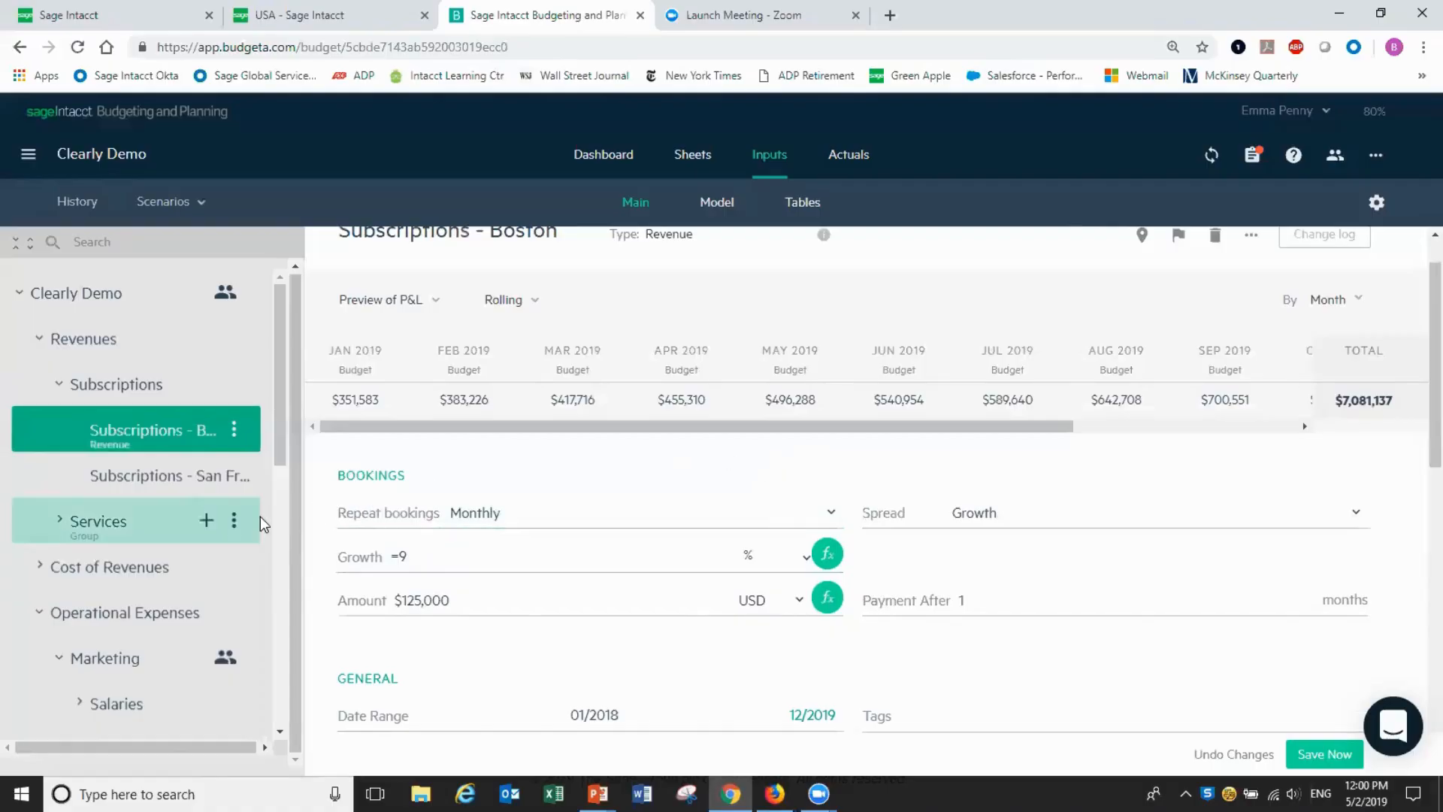
pyautogui.scroll(-2, 201, 625)
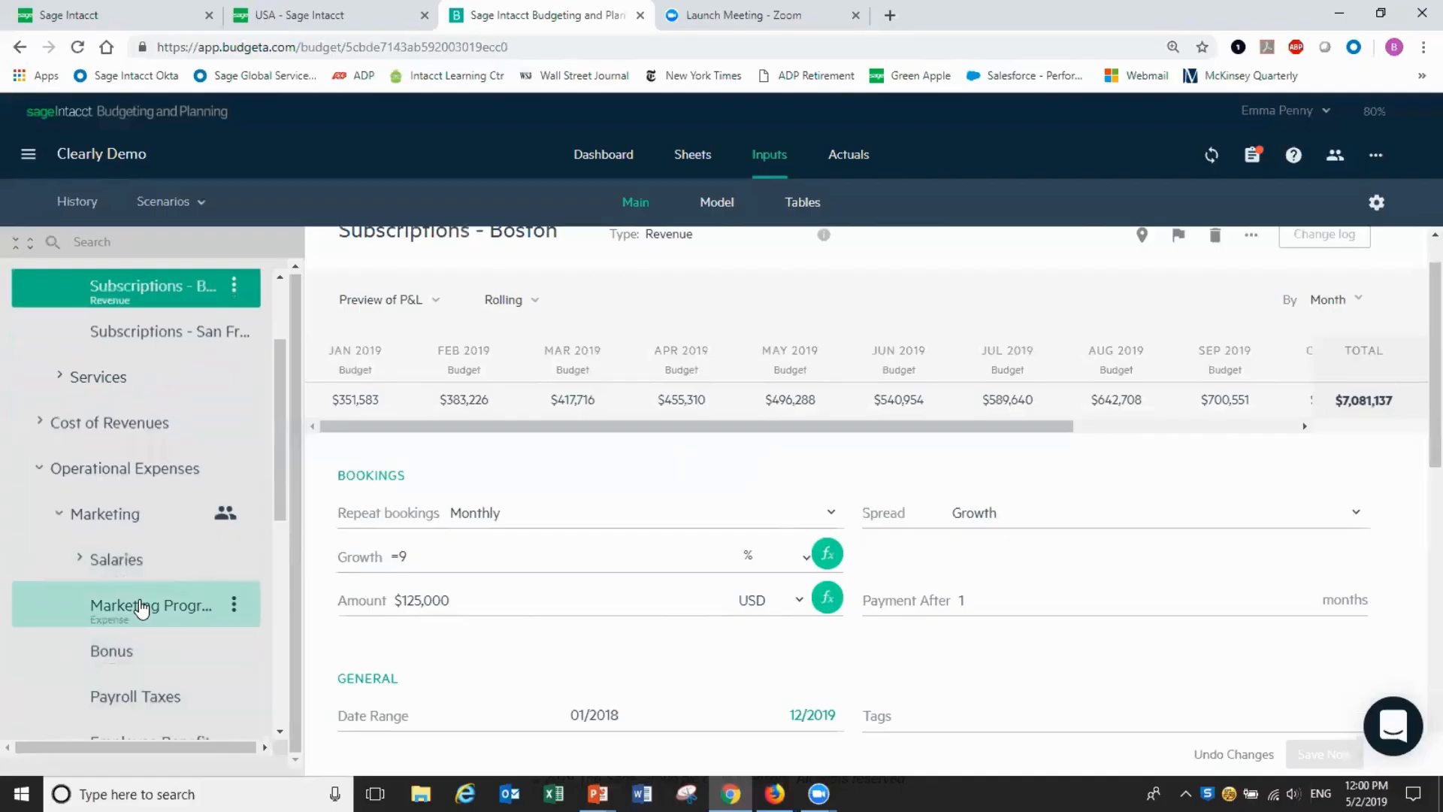
# Change the Marketing Programs amount formula from =489000/12 to =500000/12
pyautogui.click(140, 607)
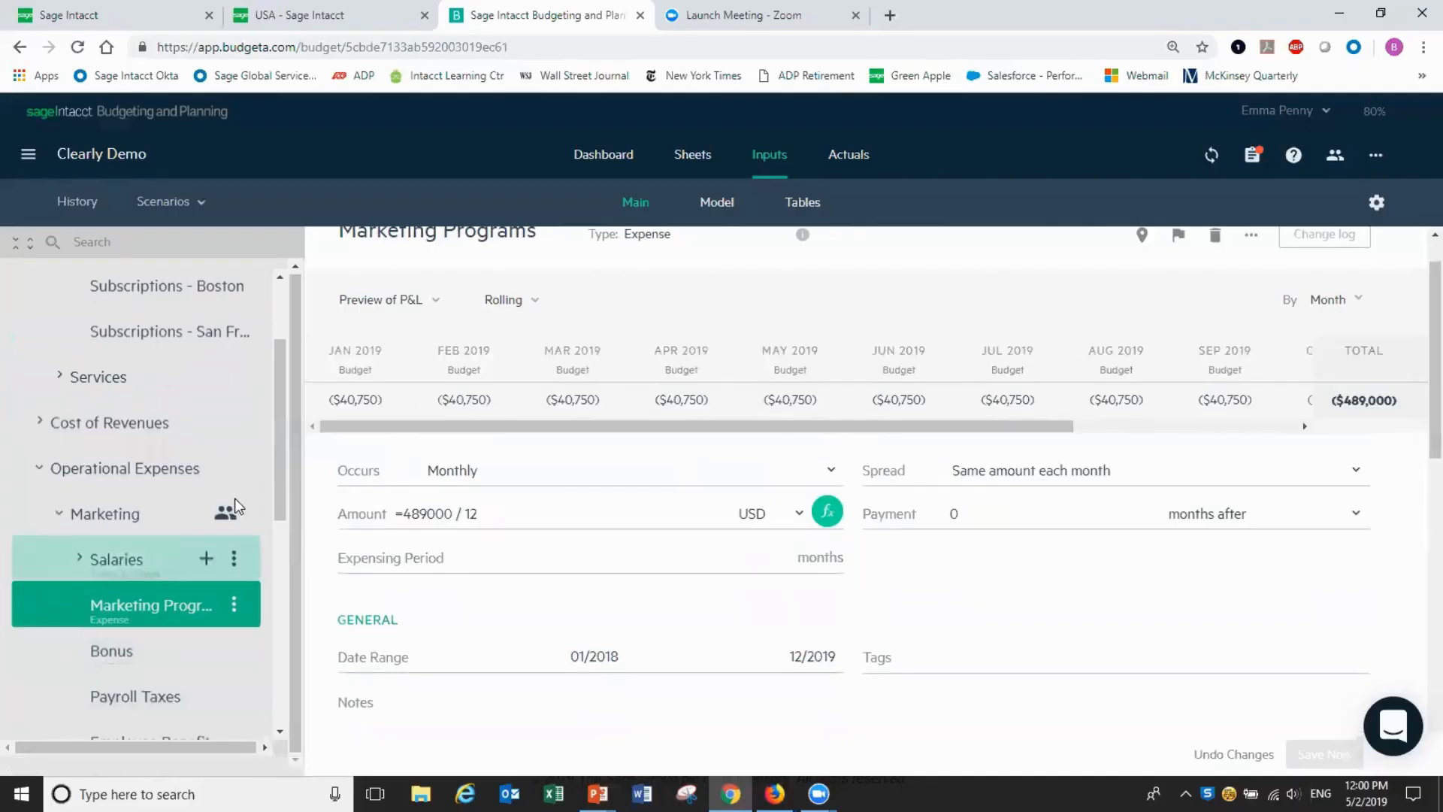
pyautogui.scroll(1, 1417, 331)
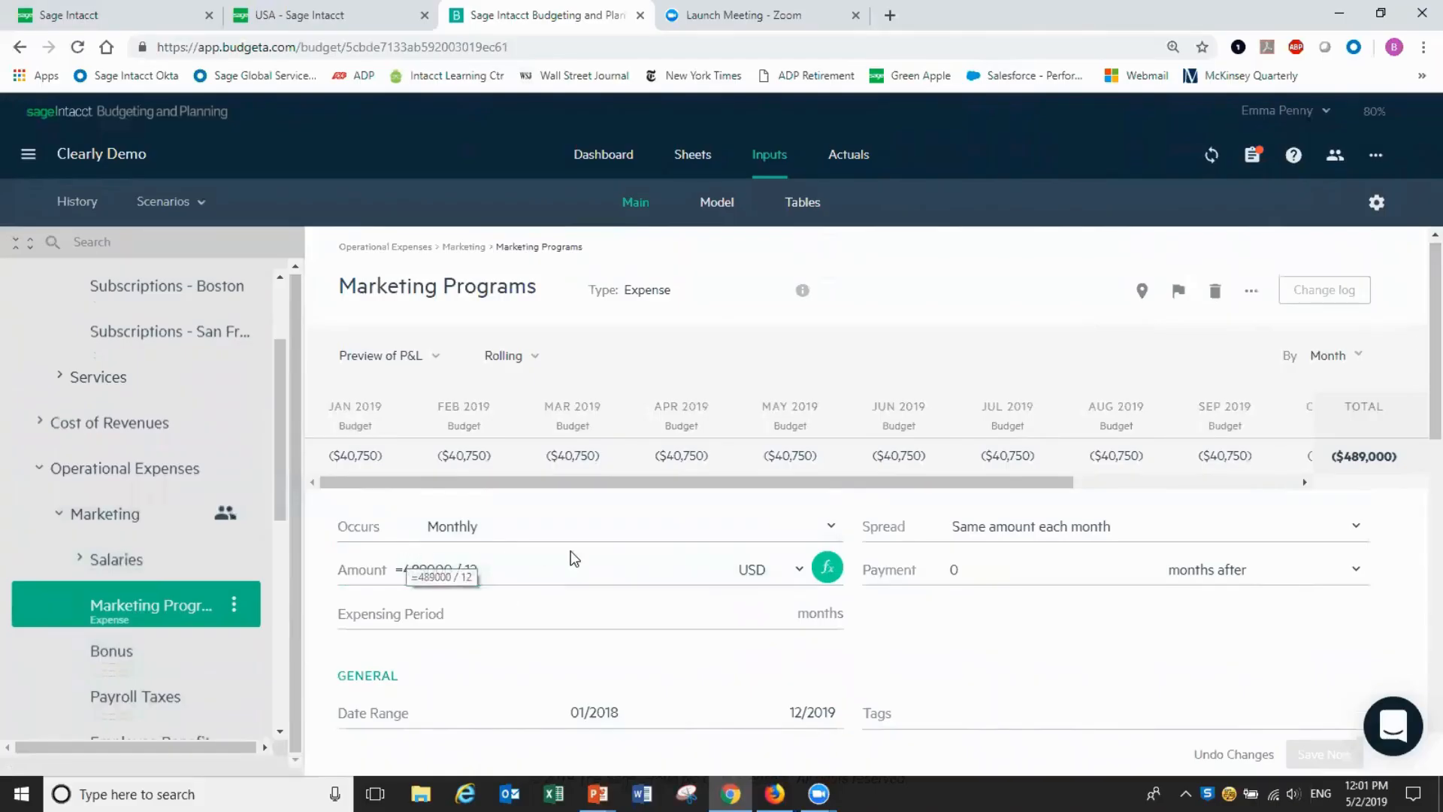
pyautogui.click(509, 568)
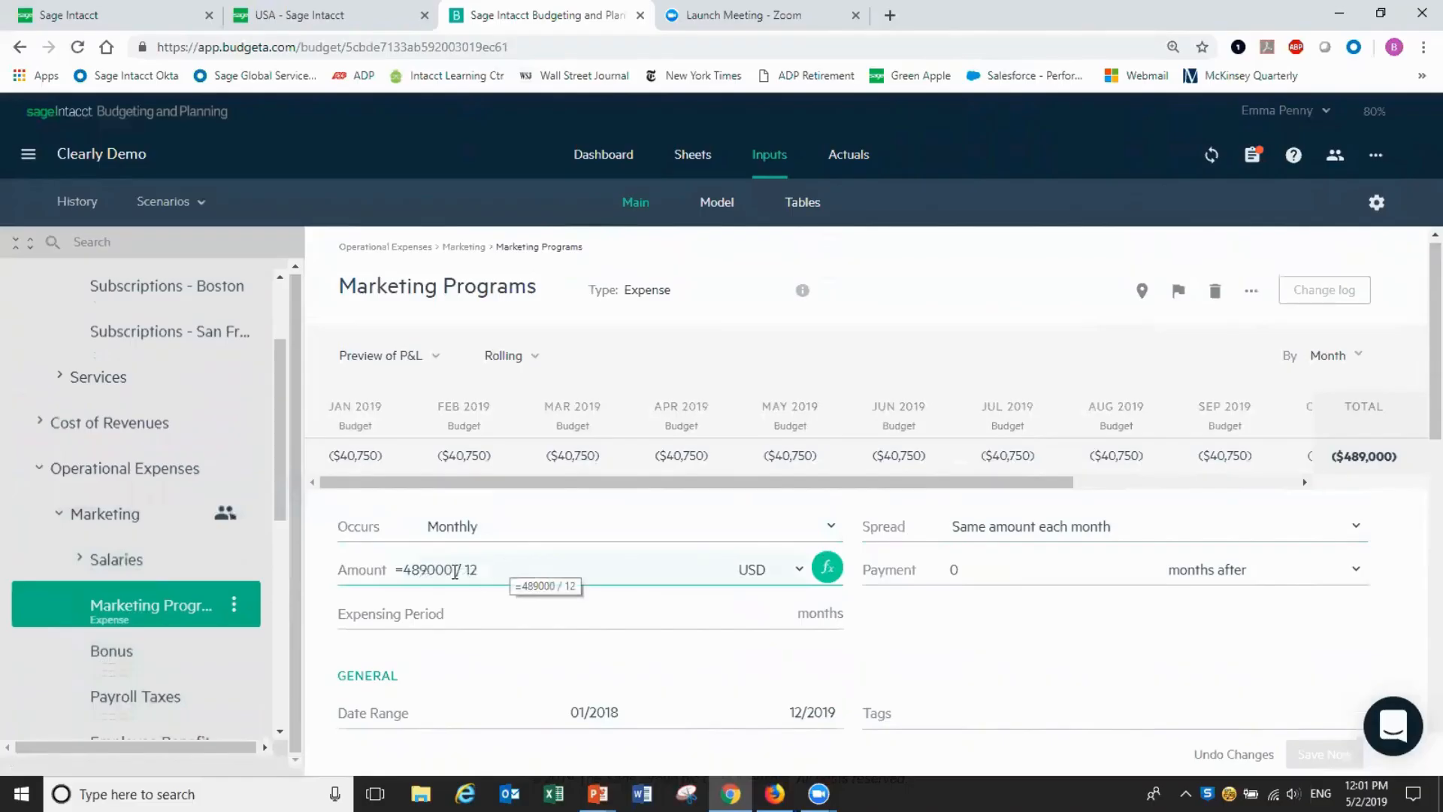
pyautogui.click(455, 571)
pyautogui.click(511, 177)
pyautogui.press('BackSpace')
pyautogui.press('BackSpace')
pyautogui.press('BackSpace')
pyautogui.write('500')
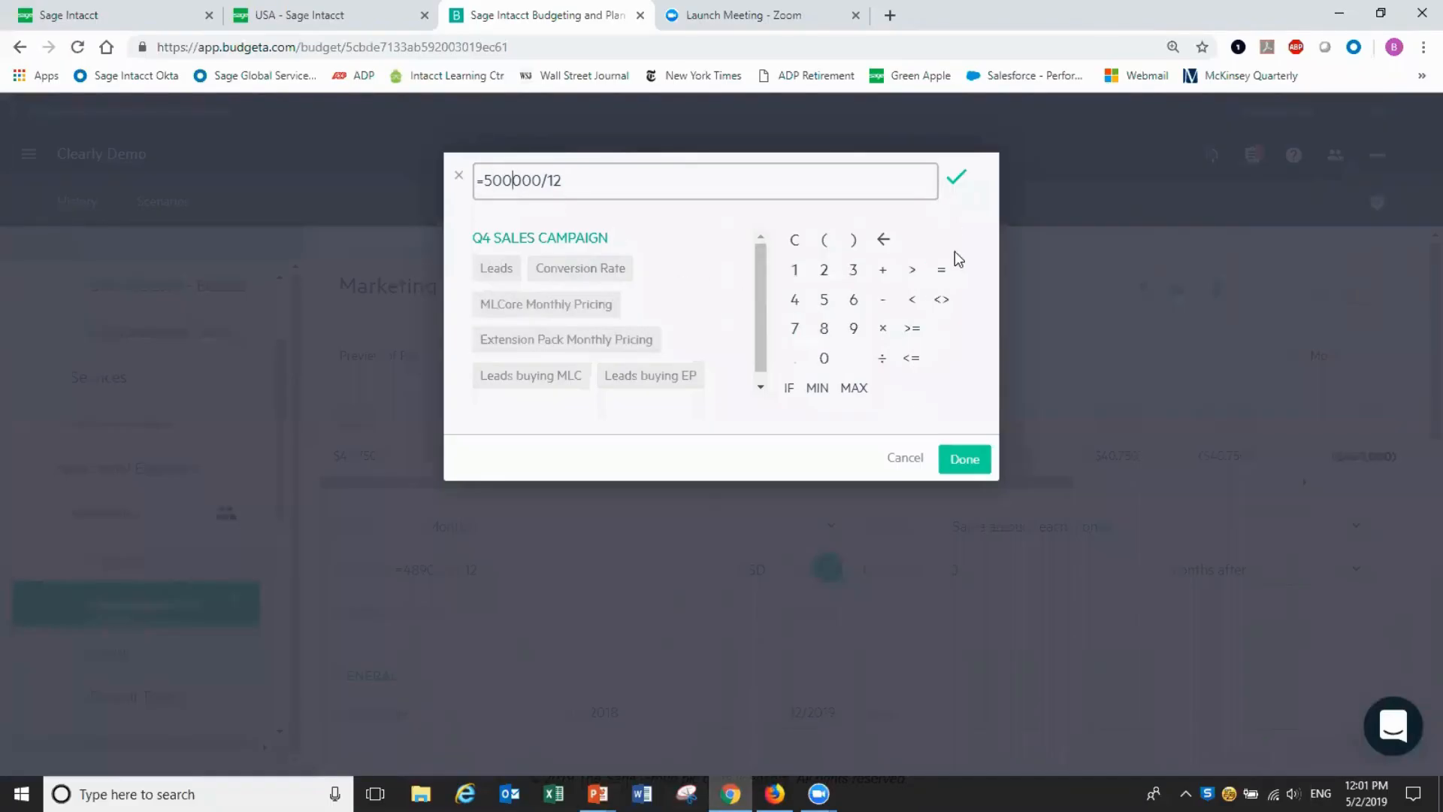
pyautogui.click(969, 458)
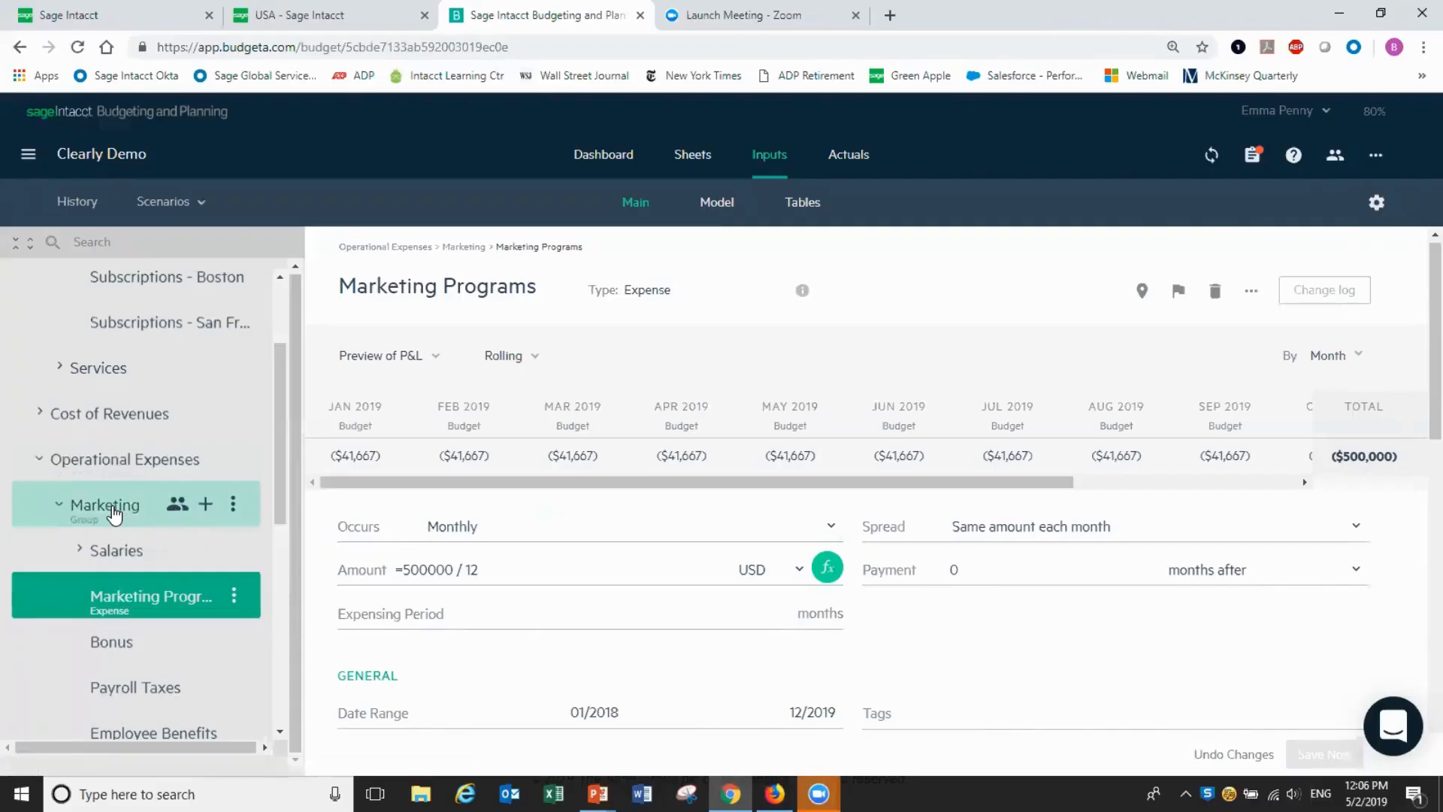
# Open the sharing settings for the Marketing group
pyautogui.click(114, 513)
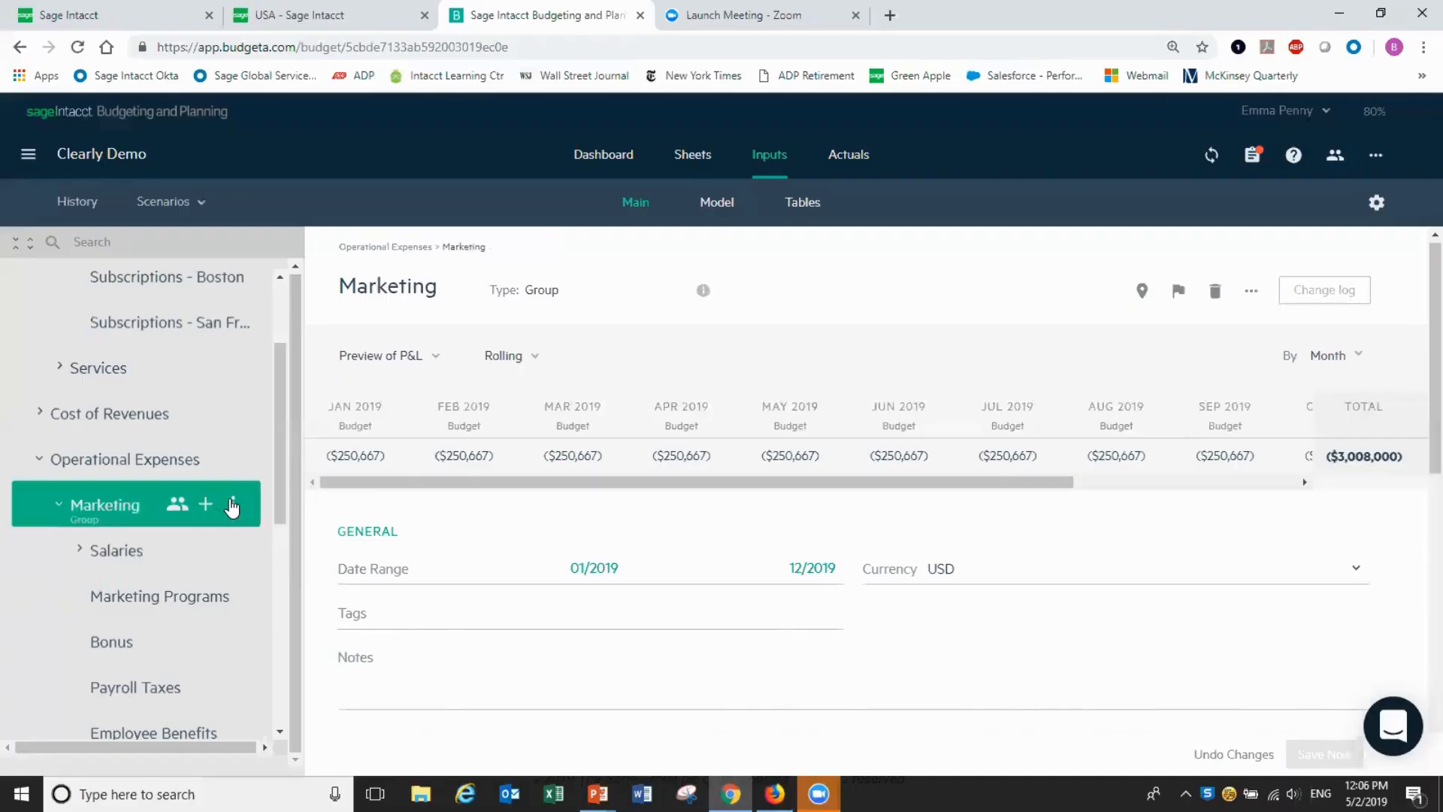
pyautogui.click(232, 506)
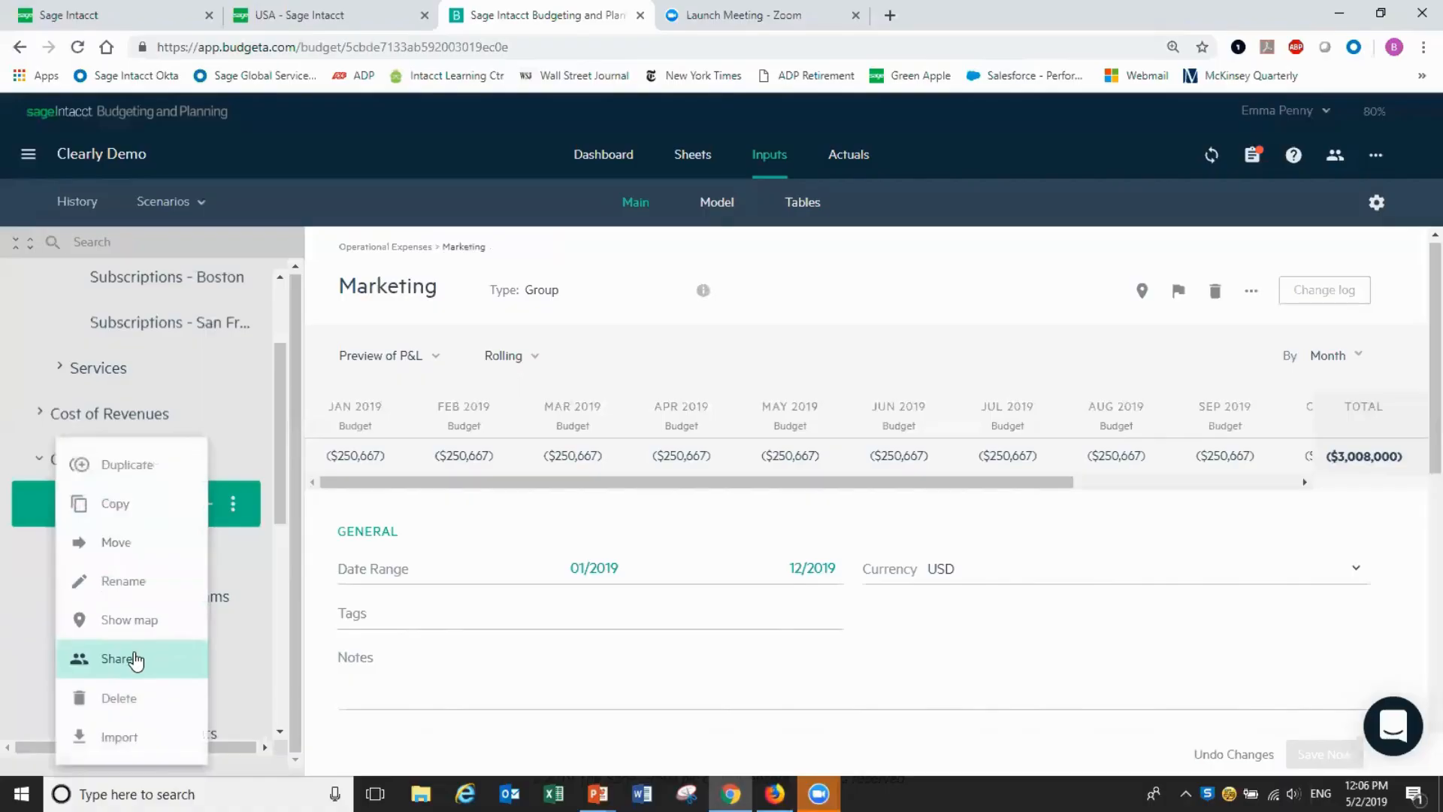
pyautogui.click(134, 659)
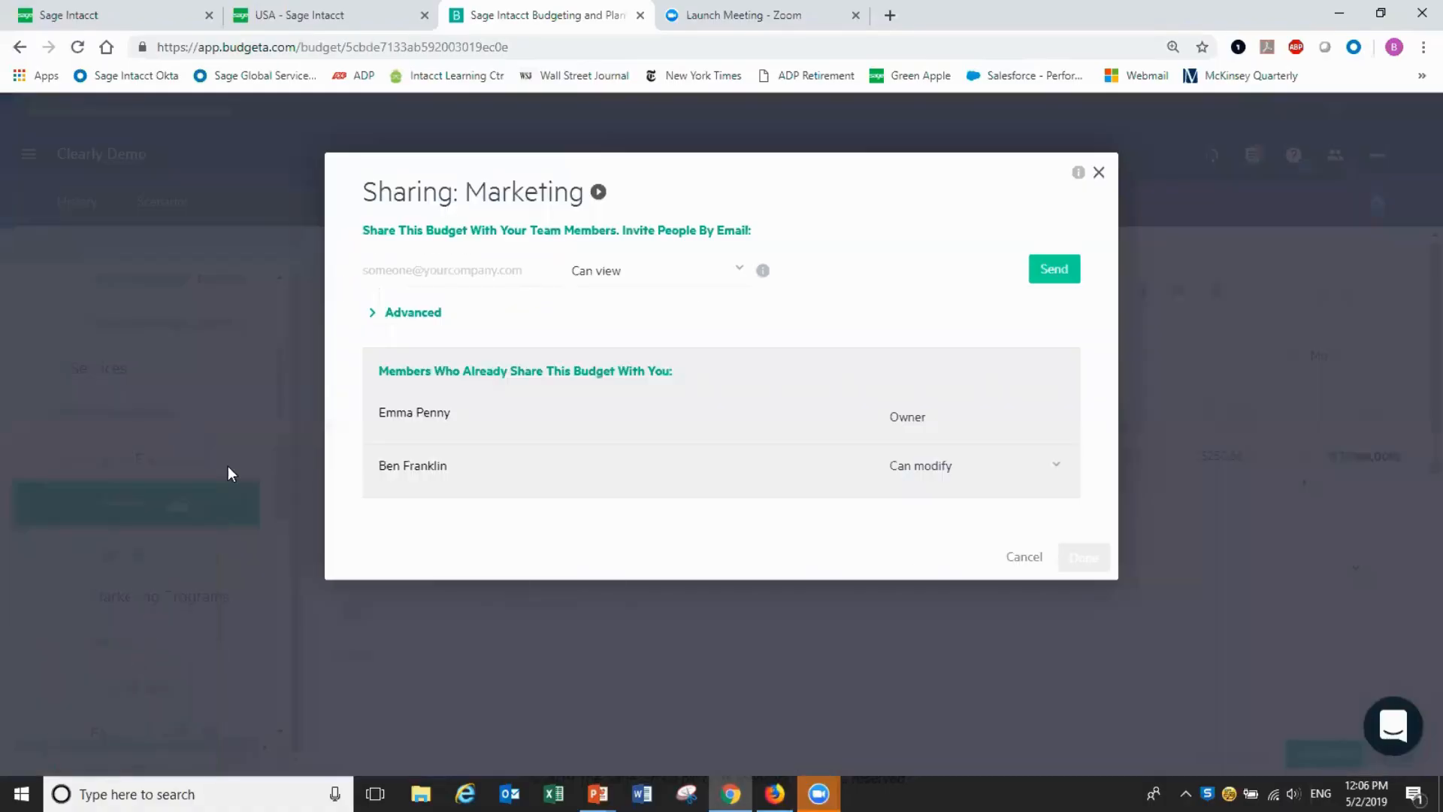
# Invite the marketing VP's e-mail address with Can modify permission, correcting the address
pyautogui.click(466, 272)
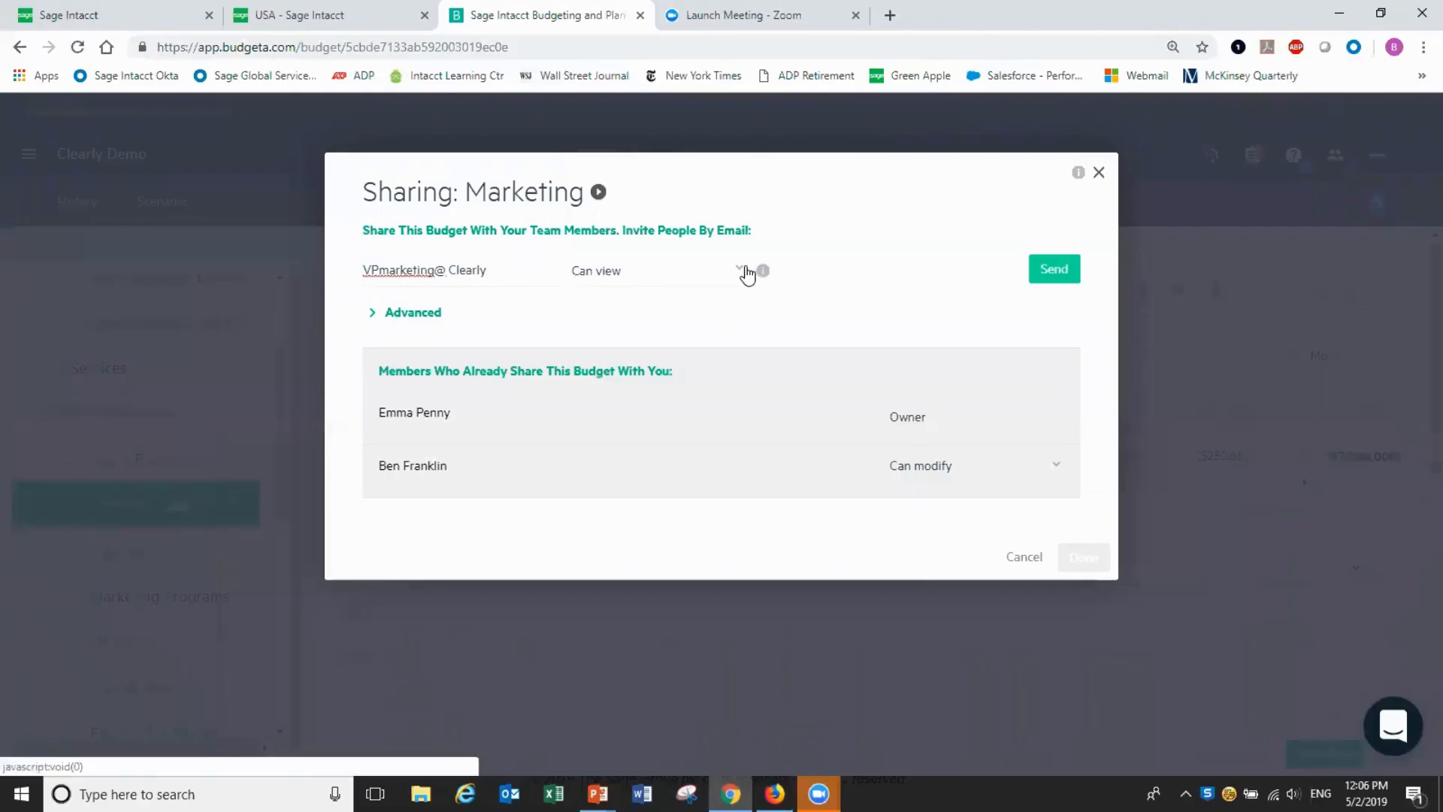
pyautogui.click(739, 269)
pyautogui.click(631, 354)
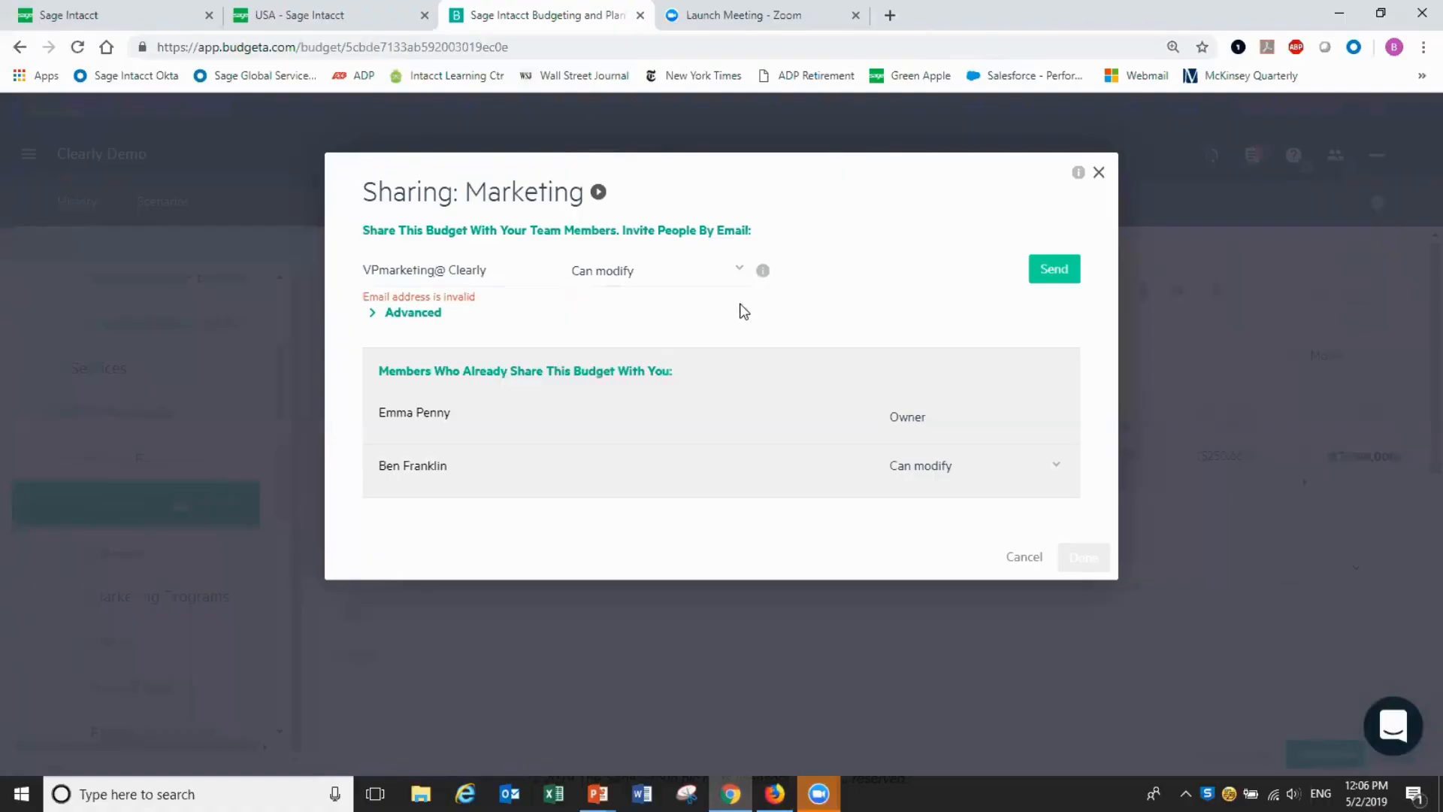
pyautogui.click(451, 272)
pyautogui.press('BackSpace')
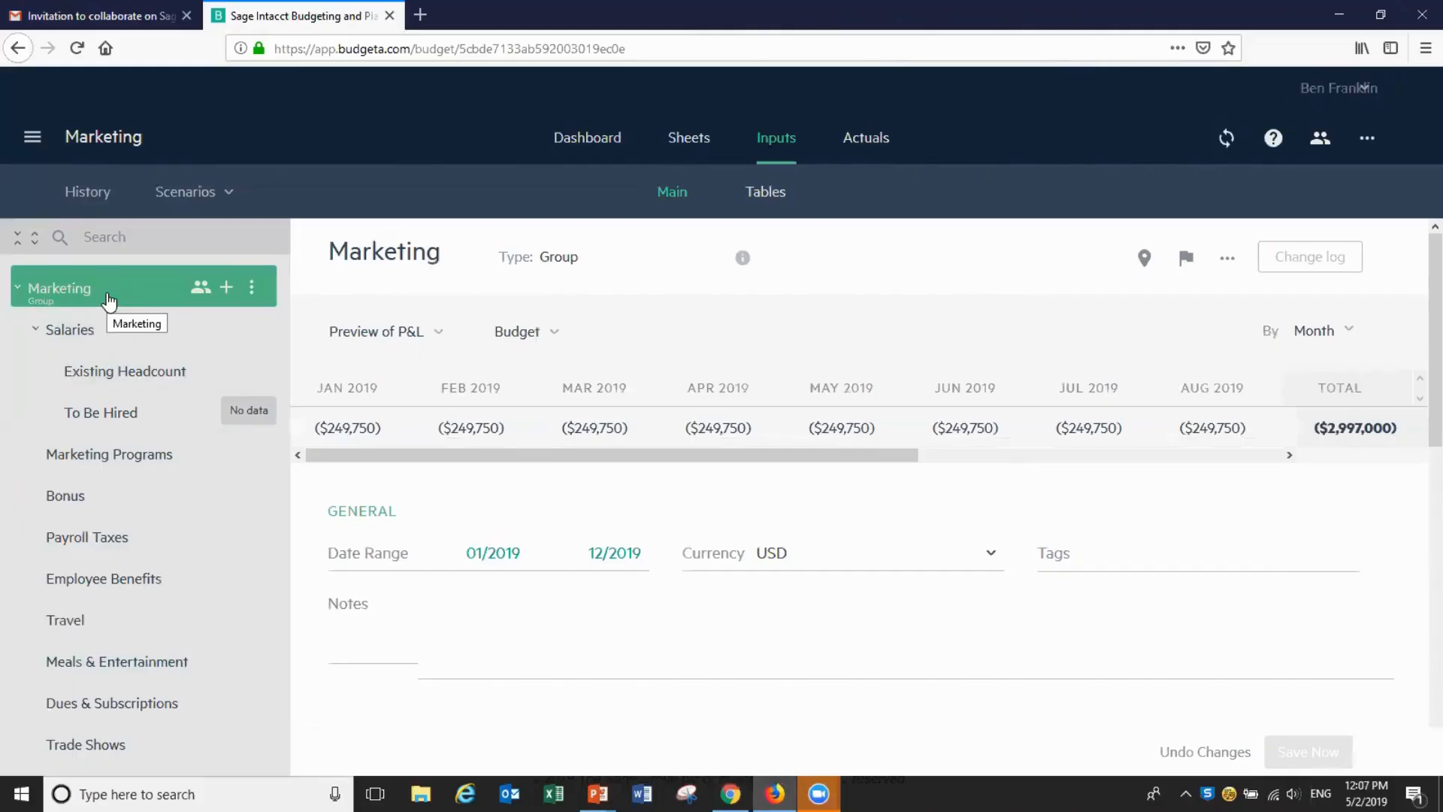
# Under To Be Hired, enter 3 hires for 2019/03, 2 for 2019/04, 100,000 base salary, and save
pyautogui.click(142, 418)
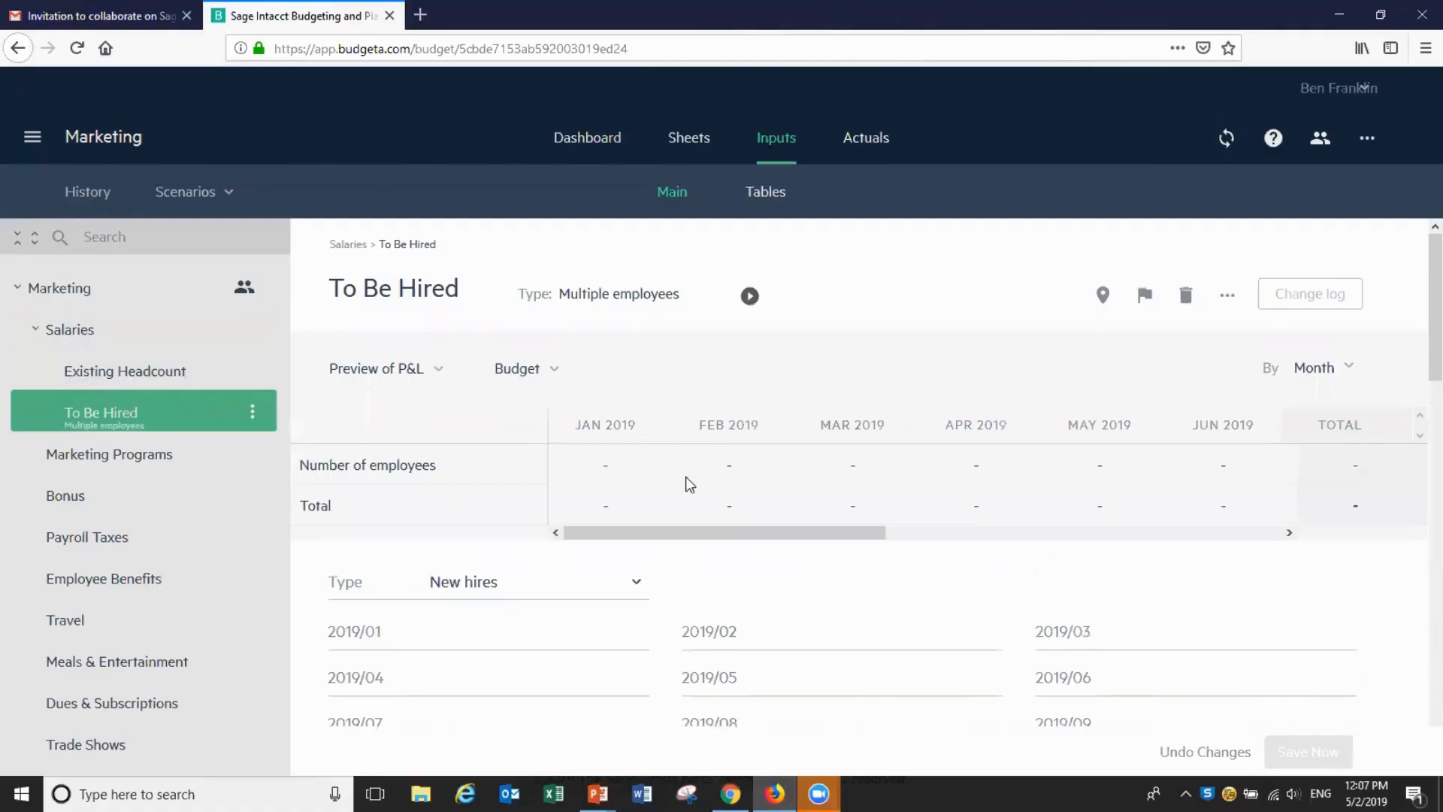
pyautogui.click(1131, 620)
pyautogui.write('3')
pyautogui.click(502, 685)
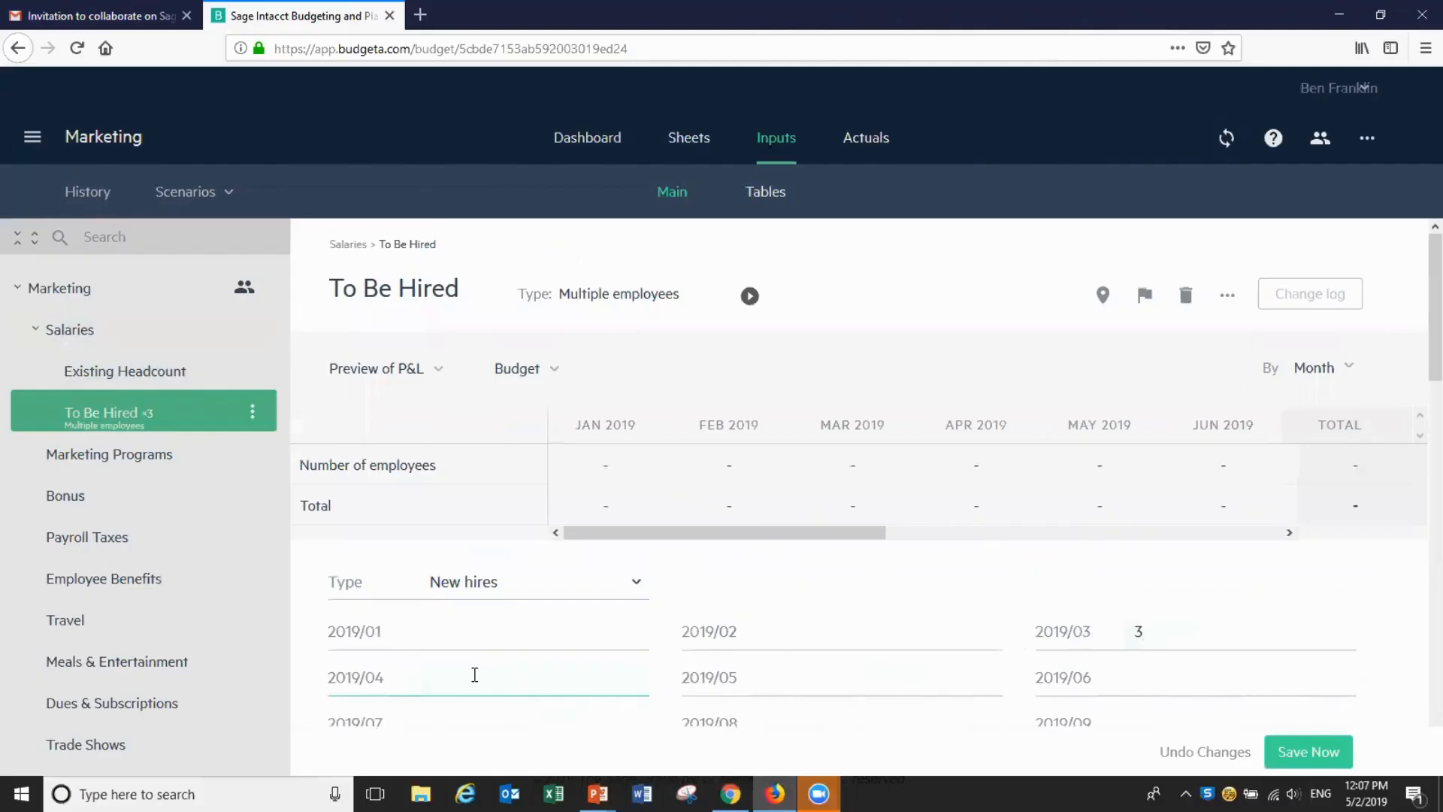
pyautogui.write('2')
pyautogui.scroll(-2, 1418, 294)
pyautogui.scroll(-2, 1418, 300)
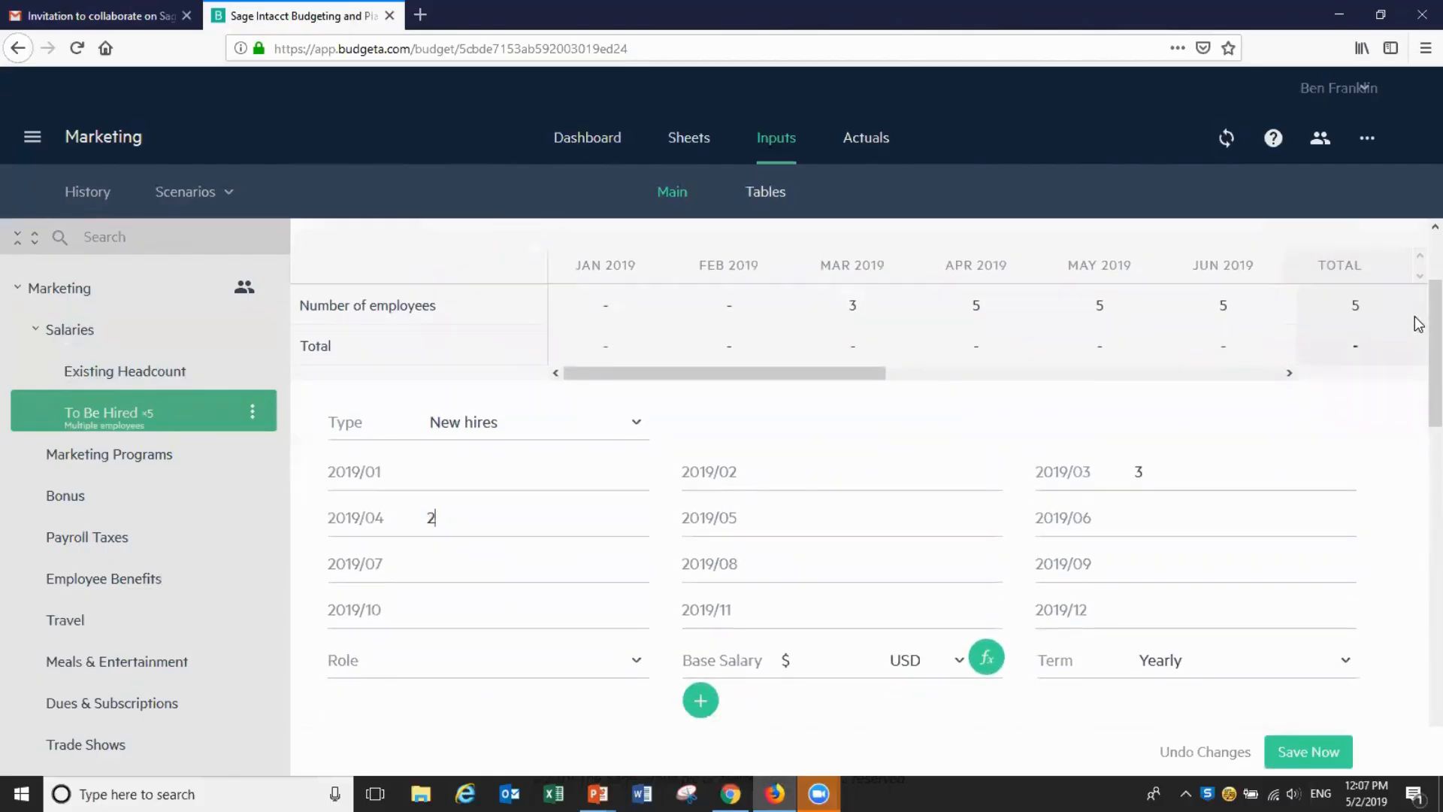
pyautogui.write('100,000')
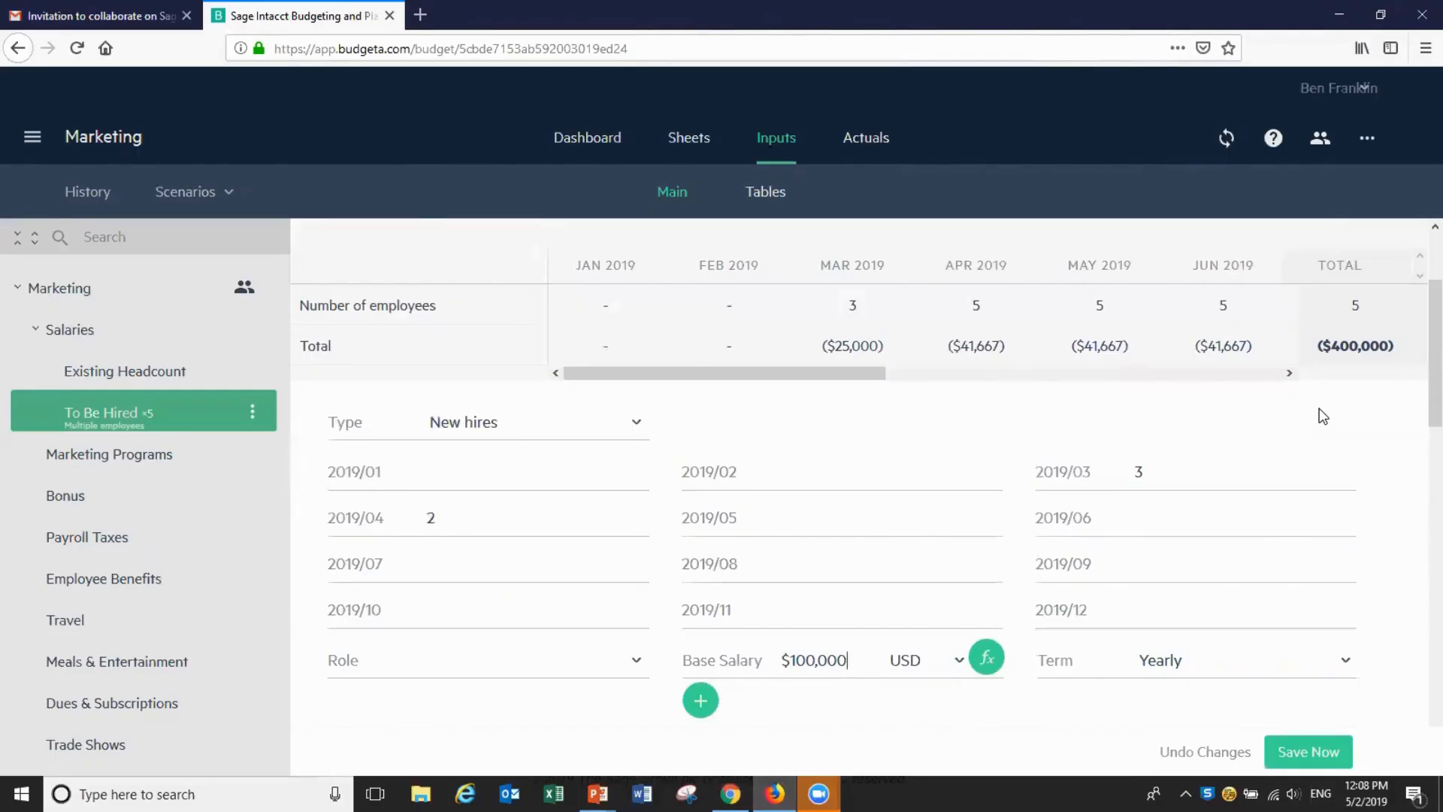
pyautogui.click(1306, 752)
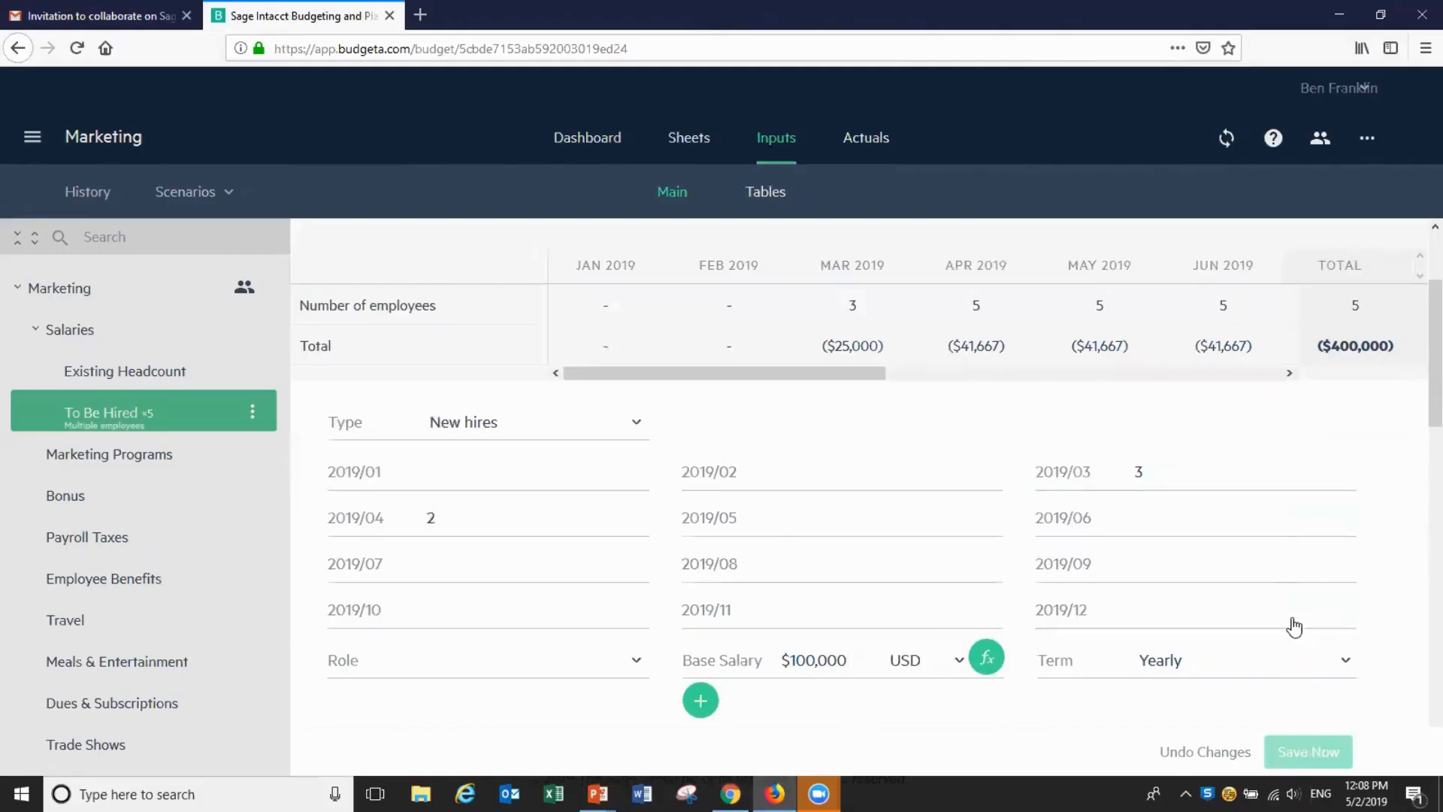
pyautogui.click(1291, 459)
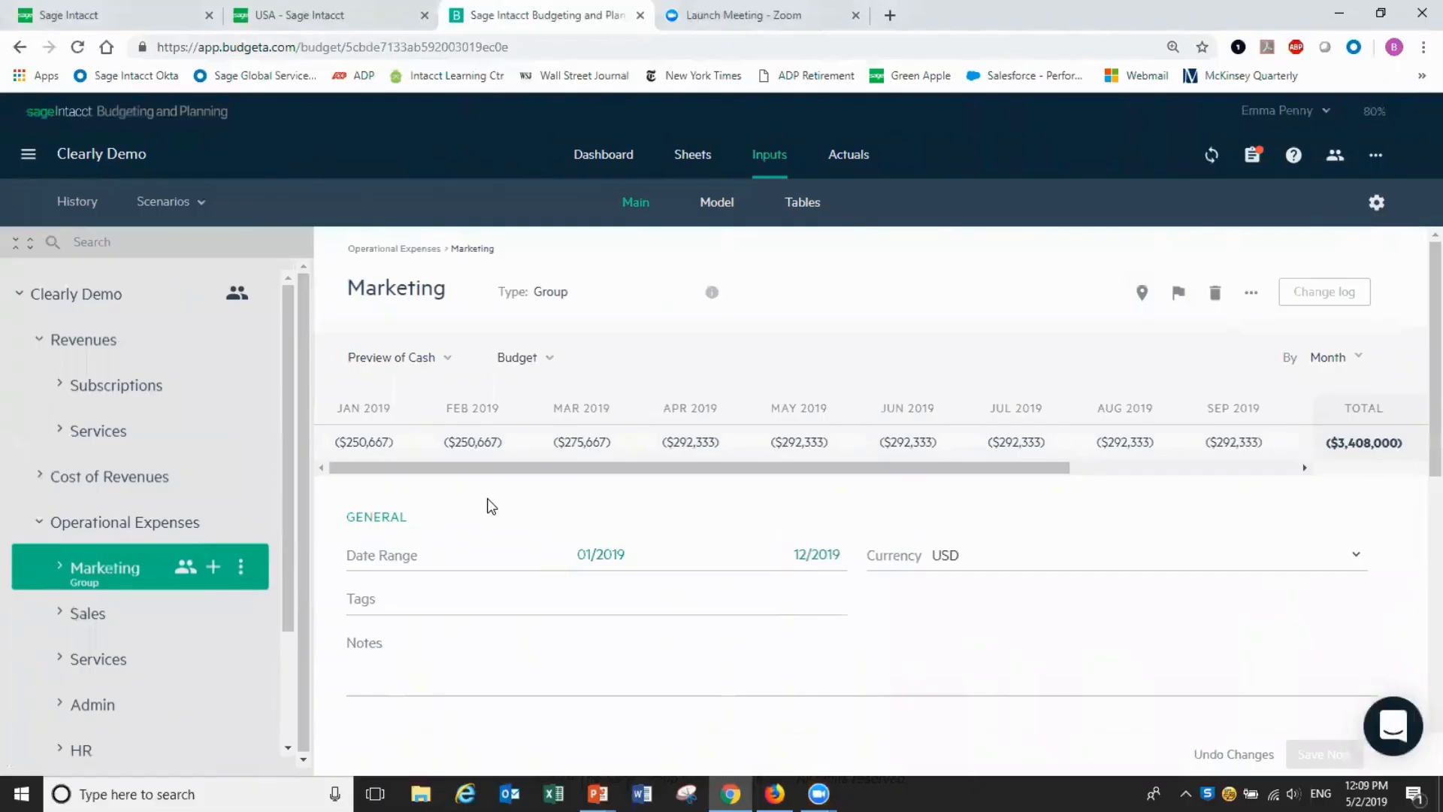
# Check the five To Be Hired marketing hires, then go back to the Marketing Salaries page
pyautogui.click(58, 568)
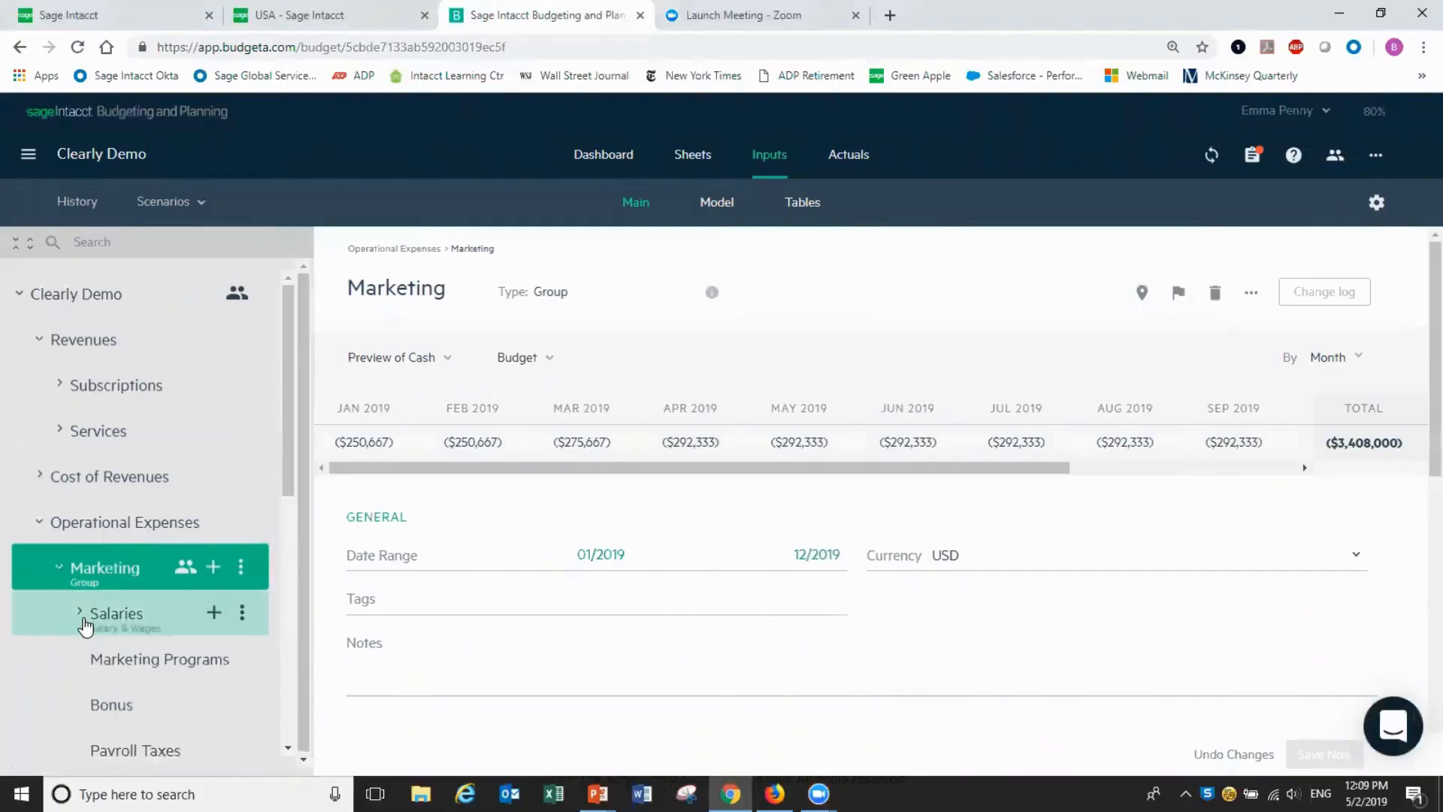
pyautogui.click(85, 626)
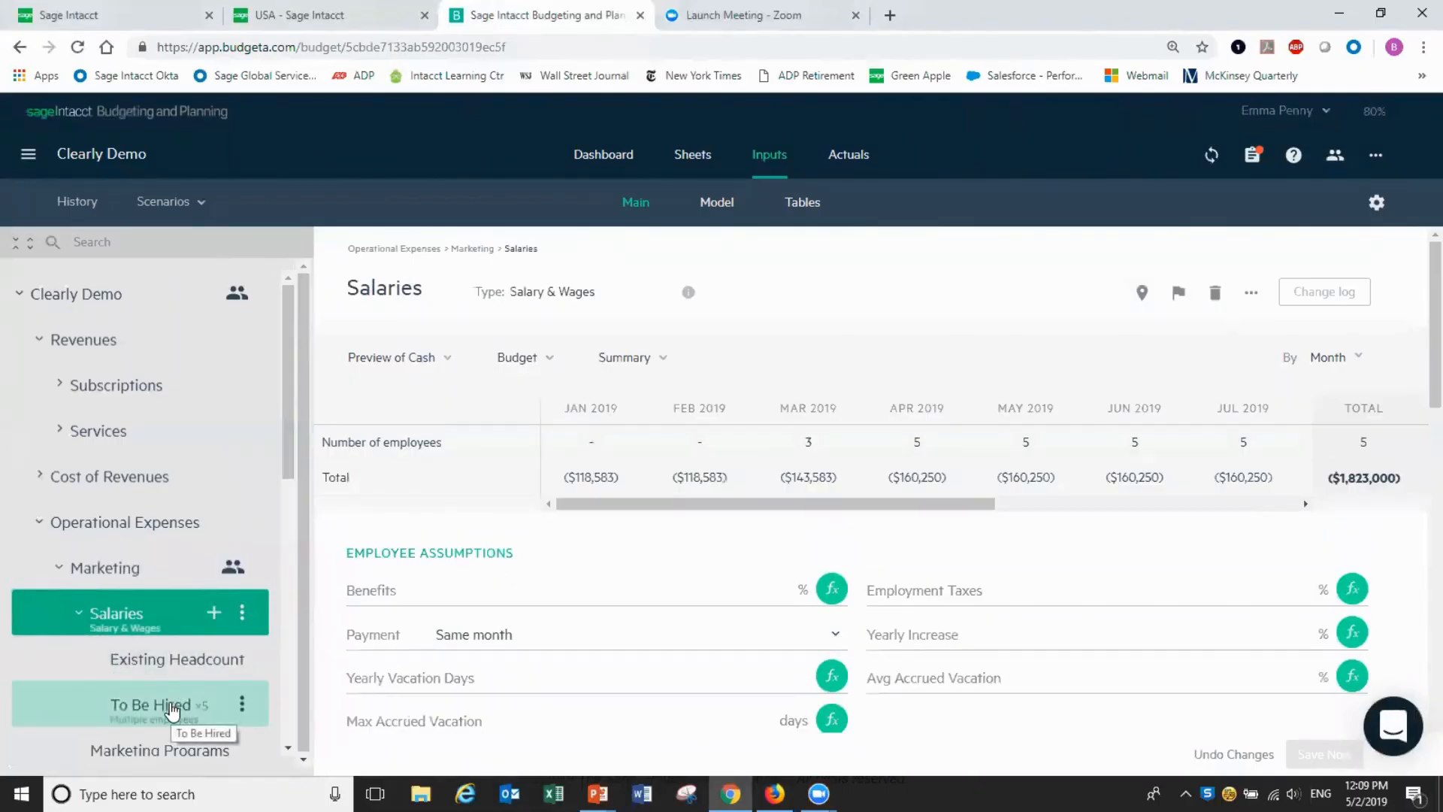
pyautogui.click(172, 709)
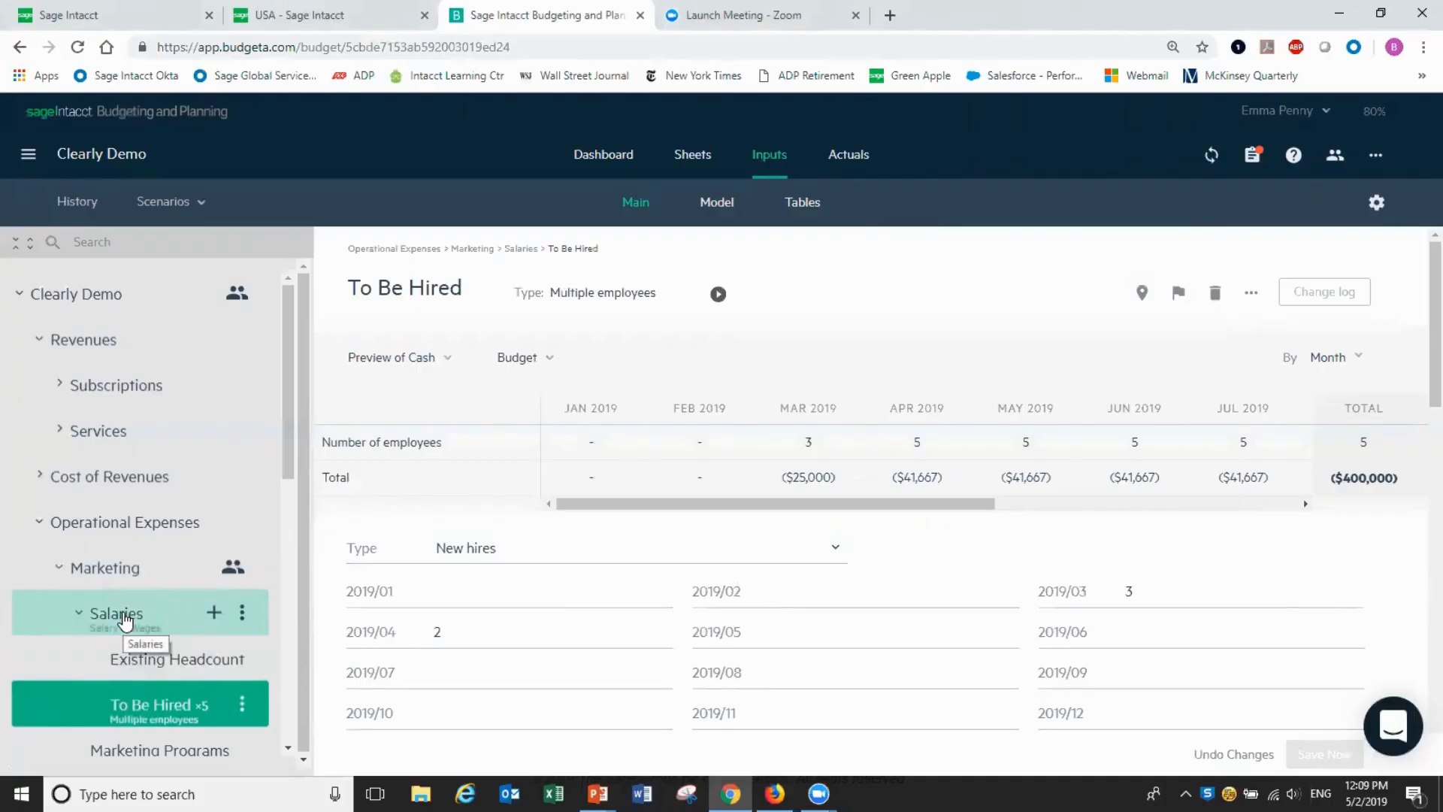
pyautogui.click(125, 620)
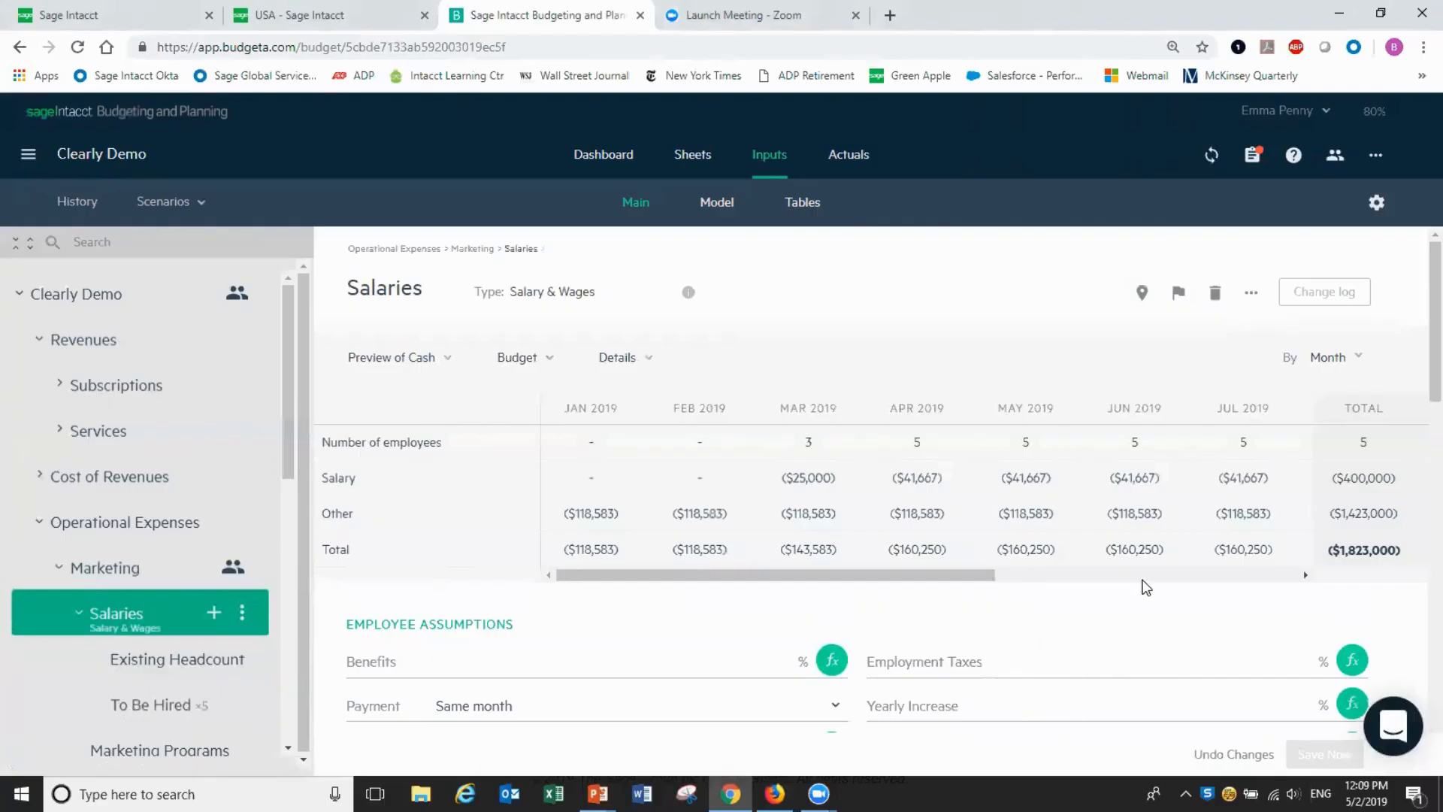
# Enter 10% as the Employment Taxes rate in Employee Assumptions and save
pyautogui.click(1039, 663)
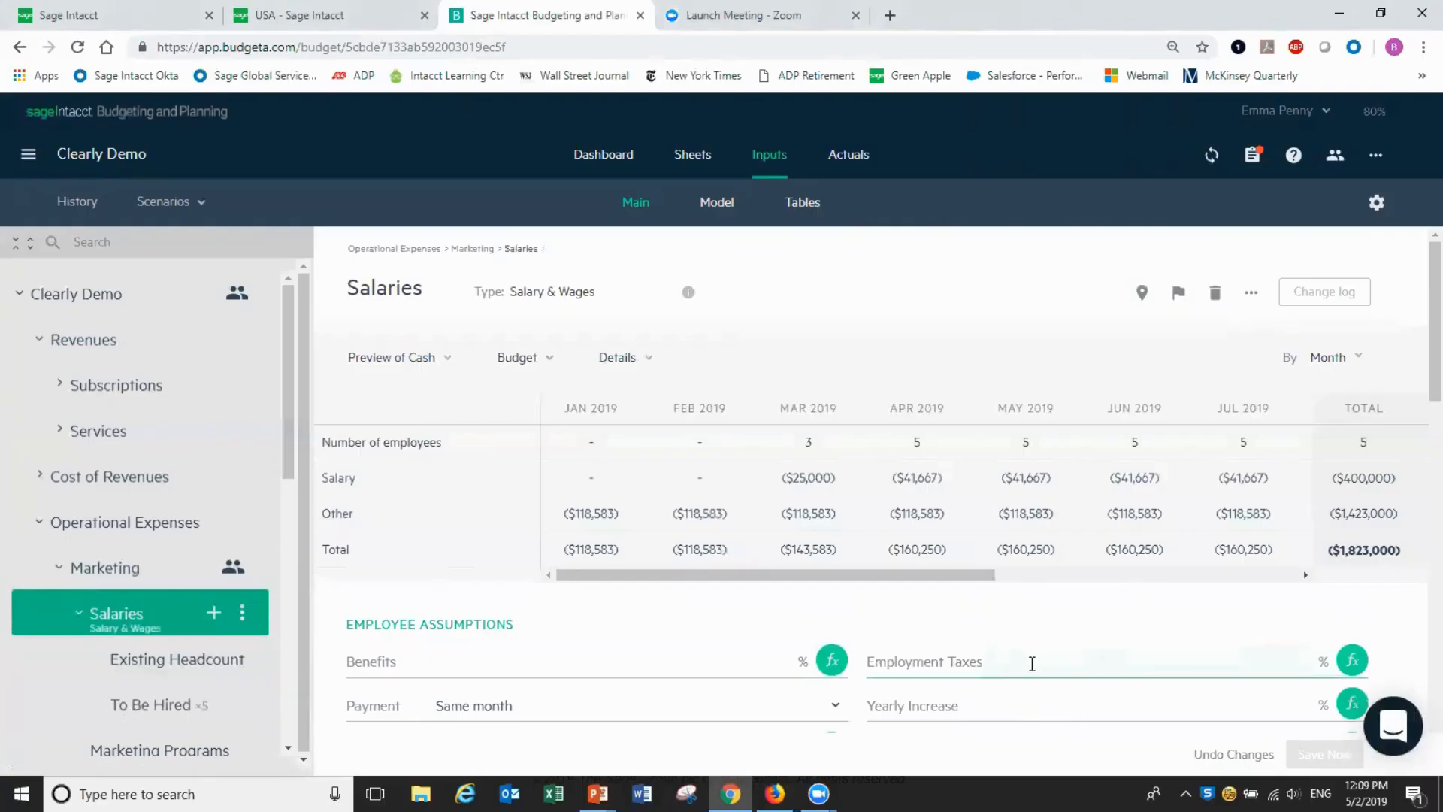
pyautogui.write('10')
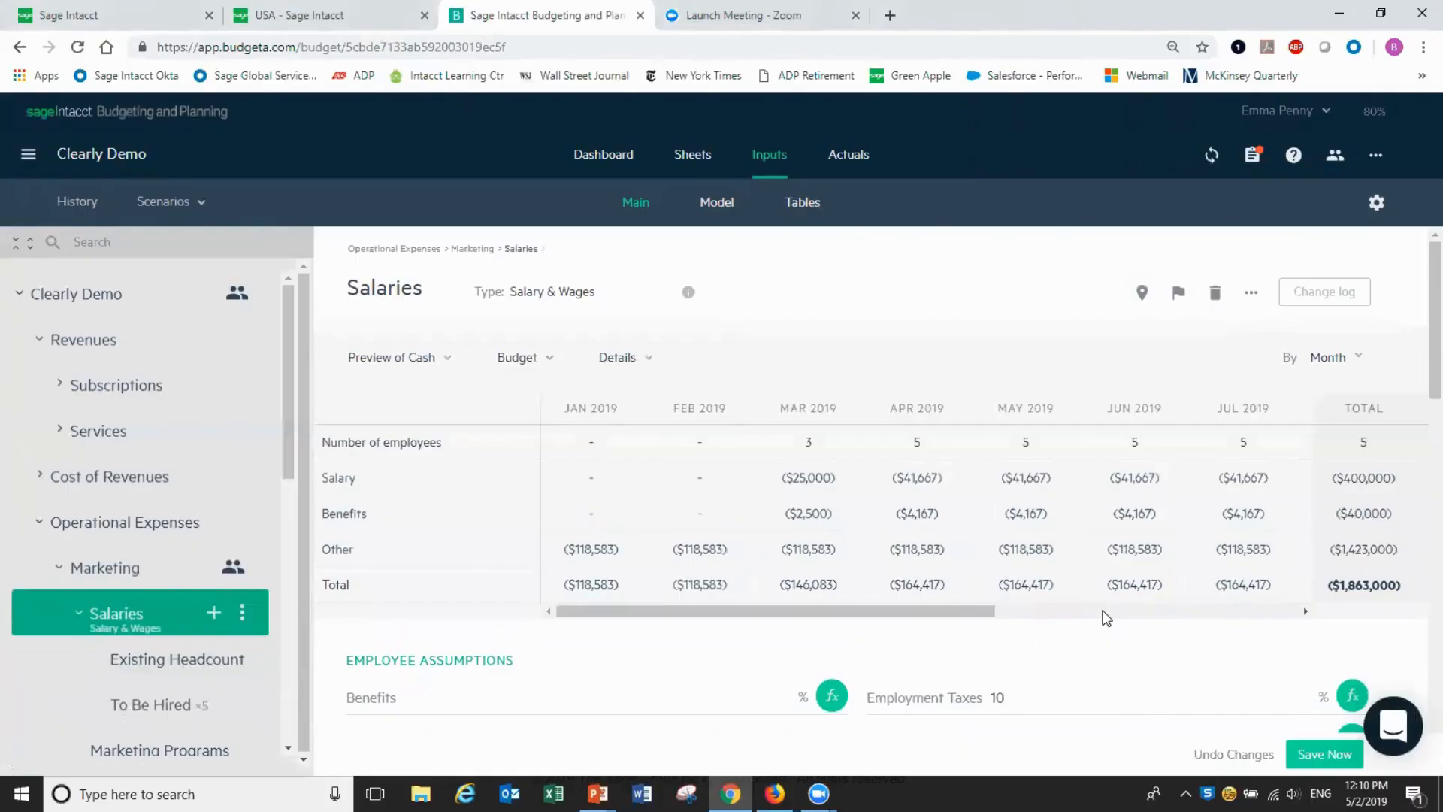
pyautogui.click(997, 697)
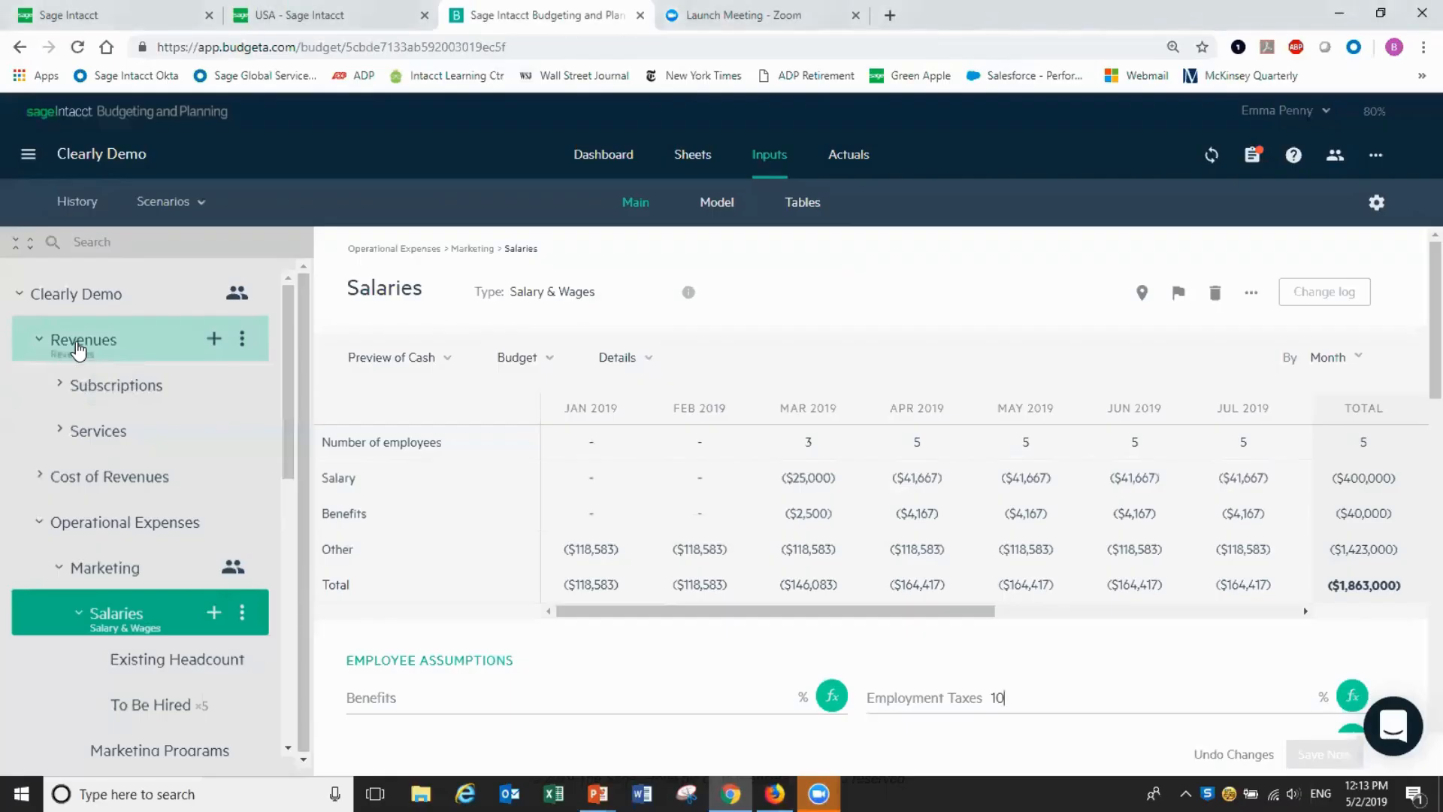
# Open Revenues and switch the preview from Cash to Preview of P&L
pyautogui.click(78, 347)
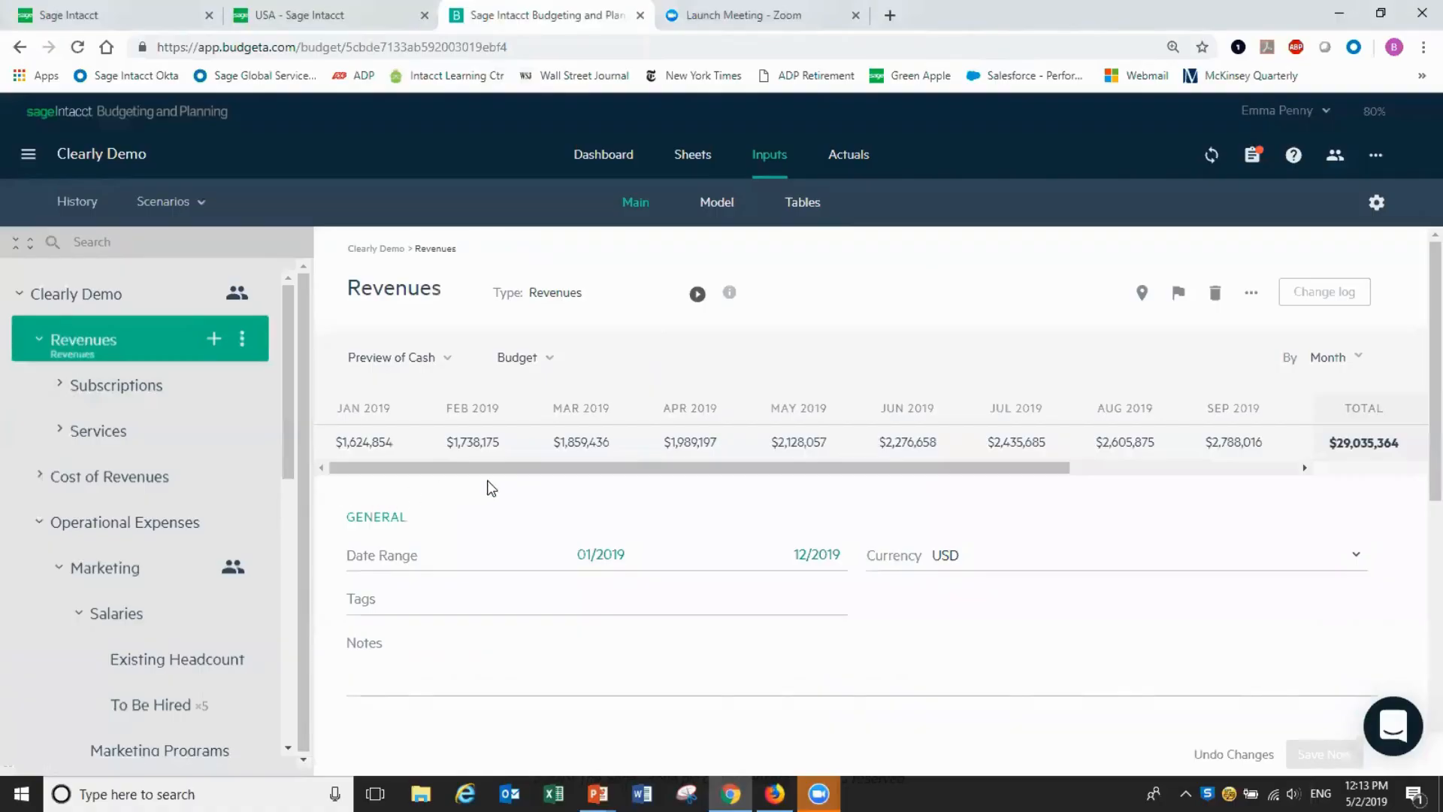
pyautogui.click(444, 362)
pyautogui.click(406, 440)
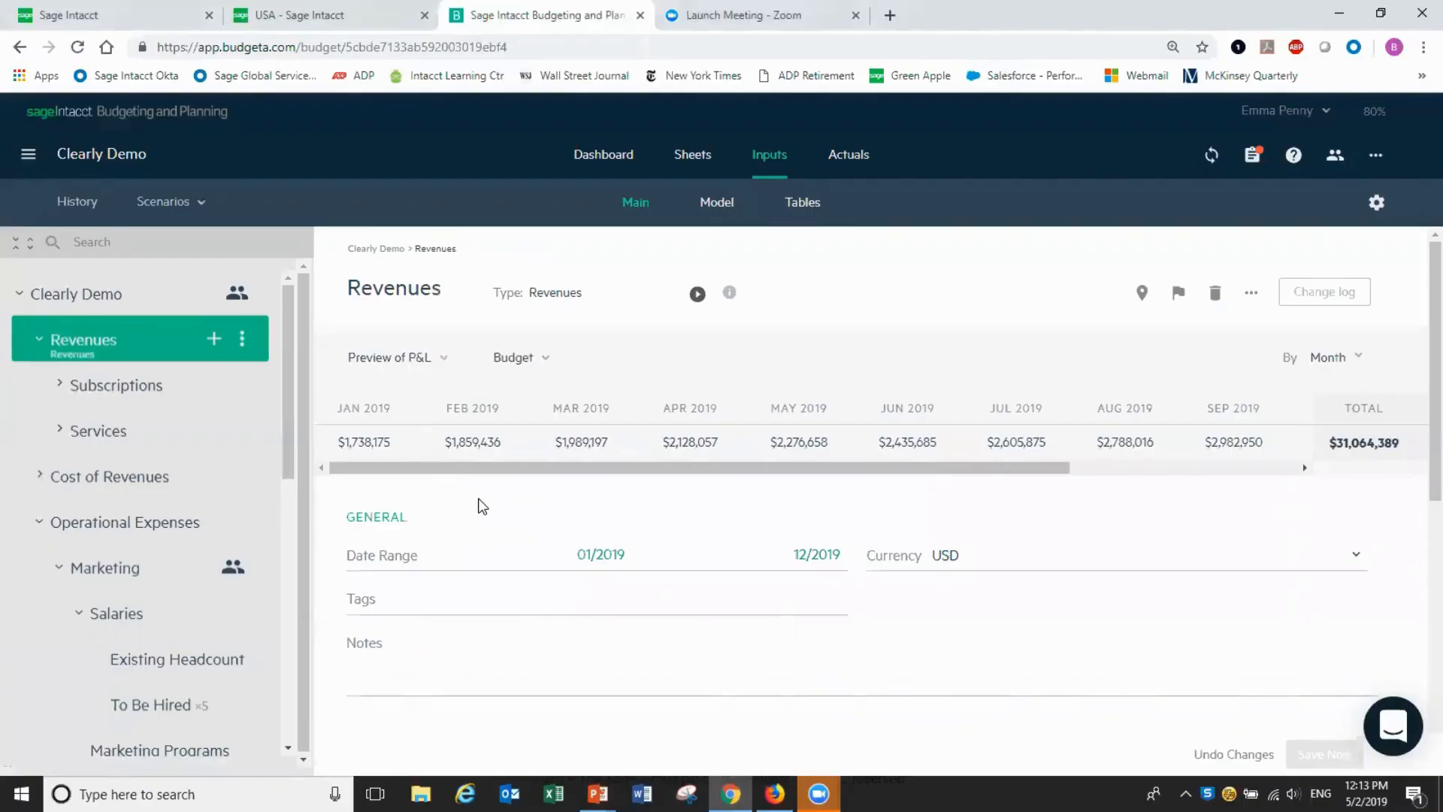
# Create a new scenario named 'Upside' from the scenario options menu
pyautogui.click(193, 204)
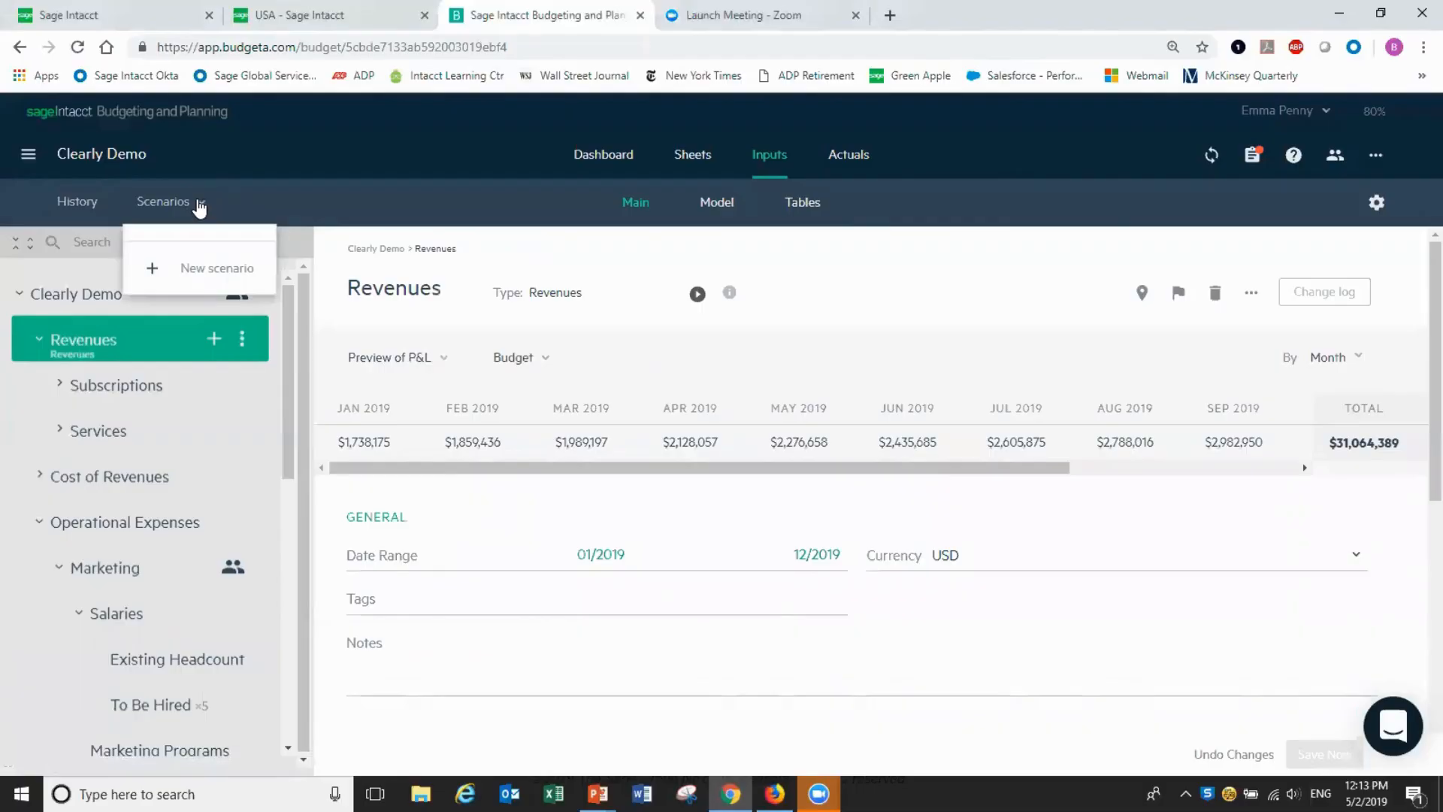
pyautogui.click(201, 272)
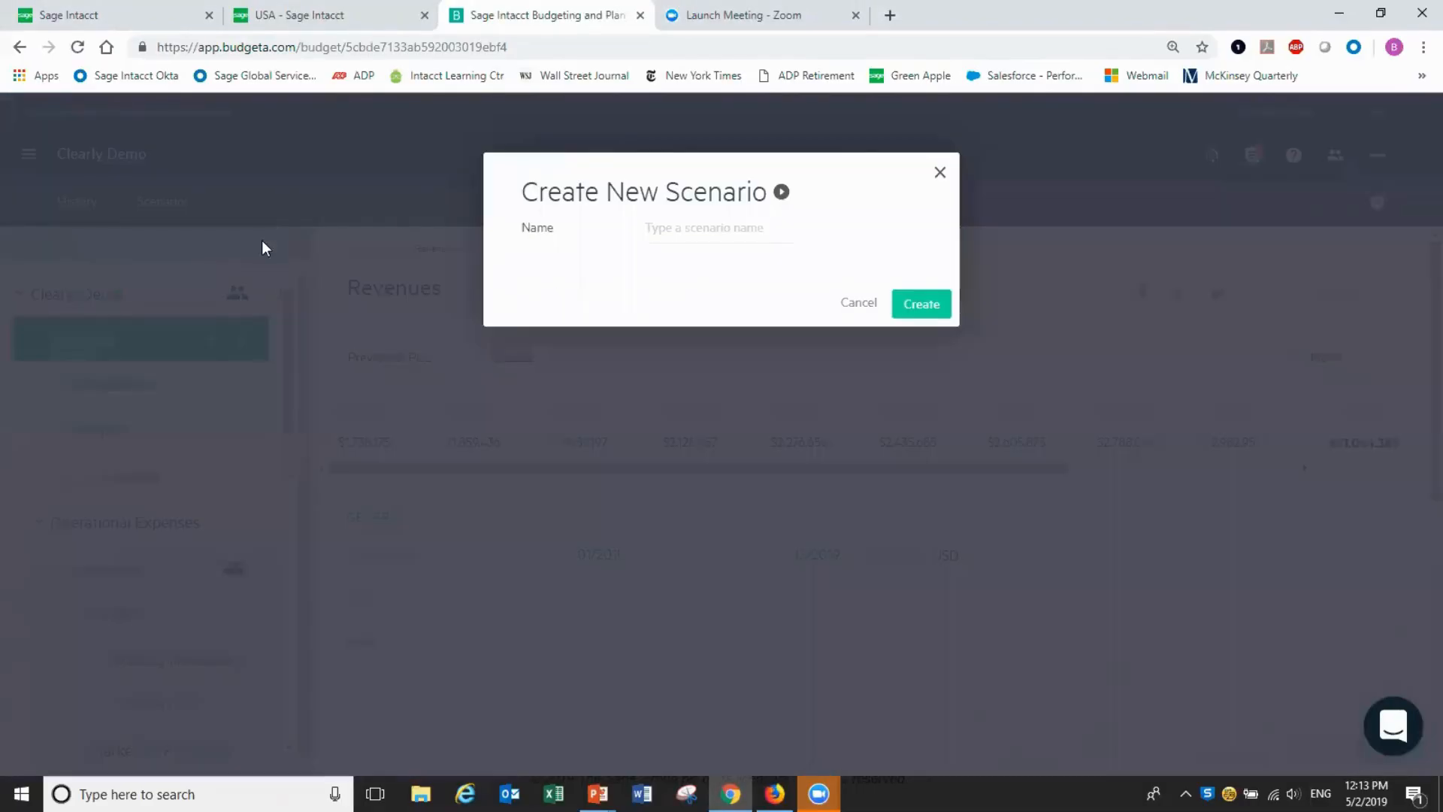
pyautogui.click(739, 227)
pyautogui.write('Upside')
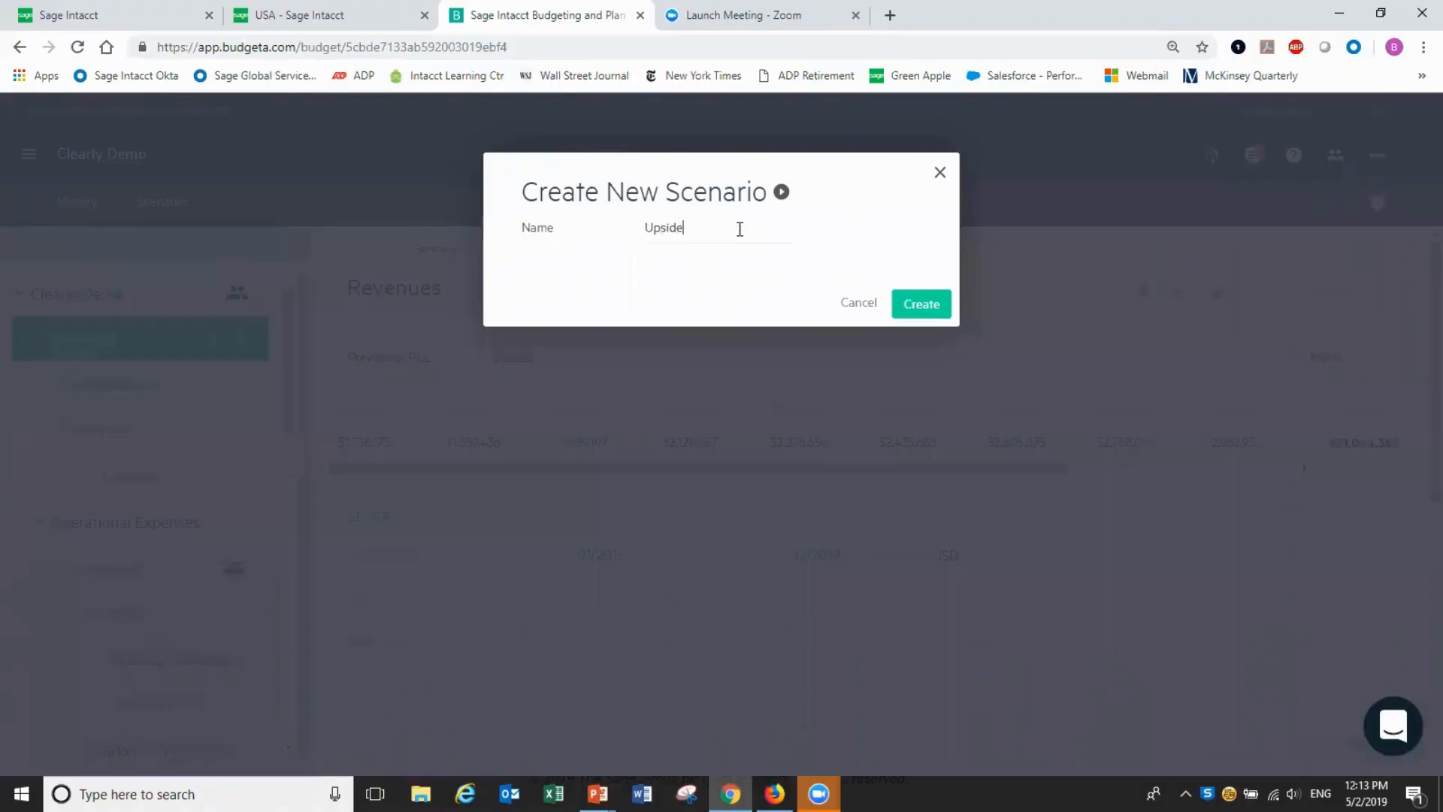
pyautogui.click(920, 308)
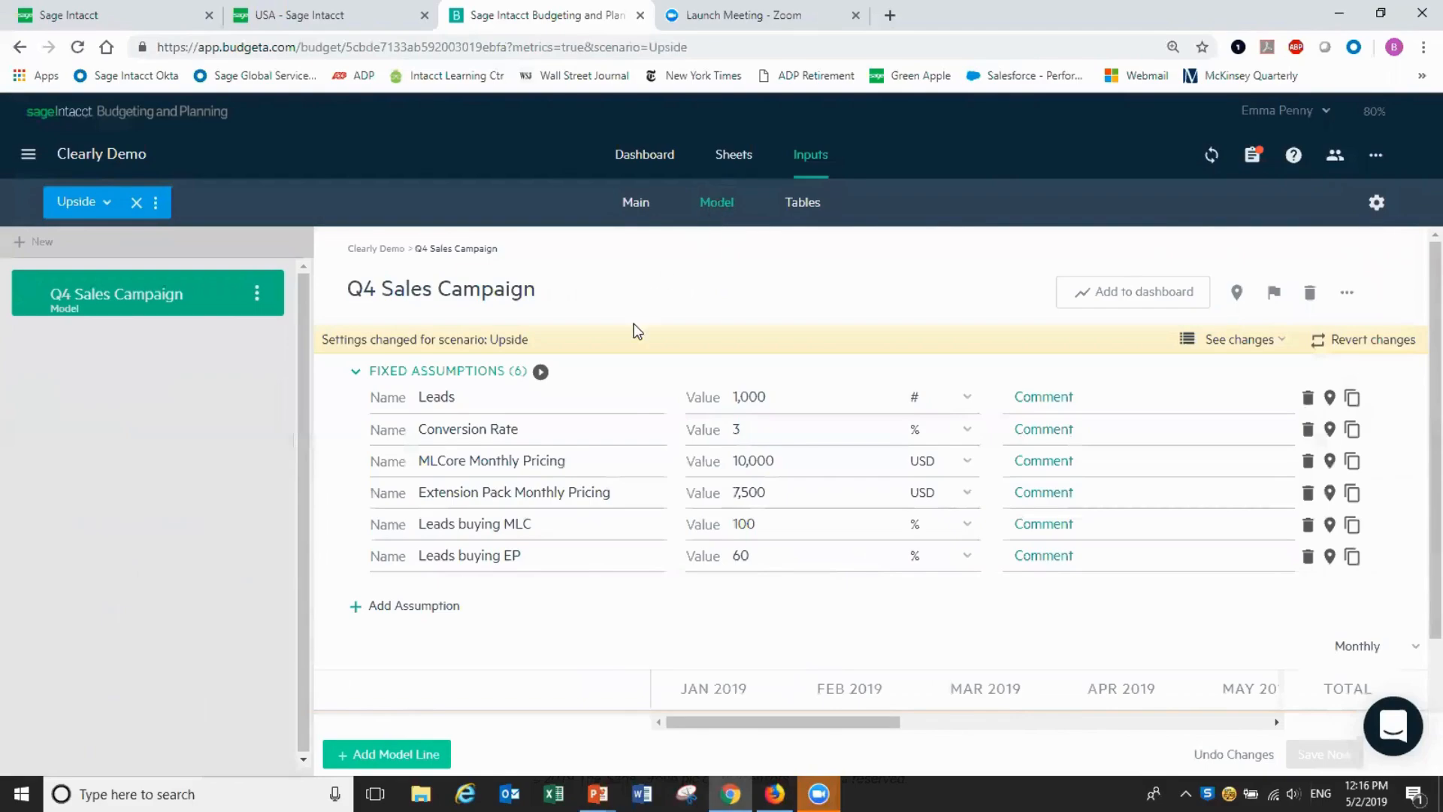
pyautogui.click(485, 431)
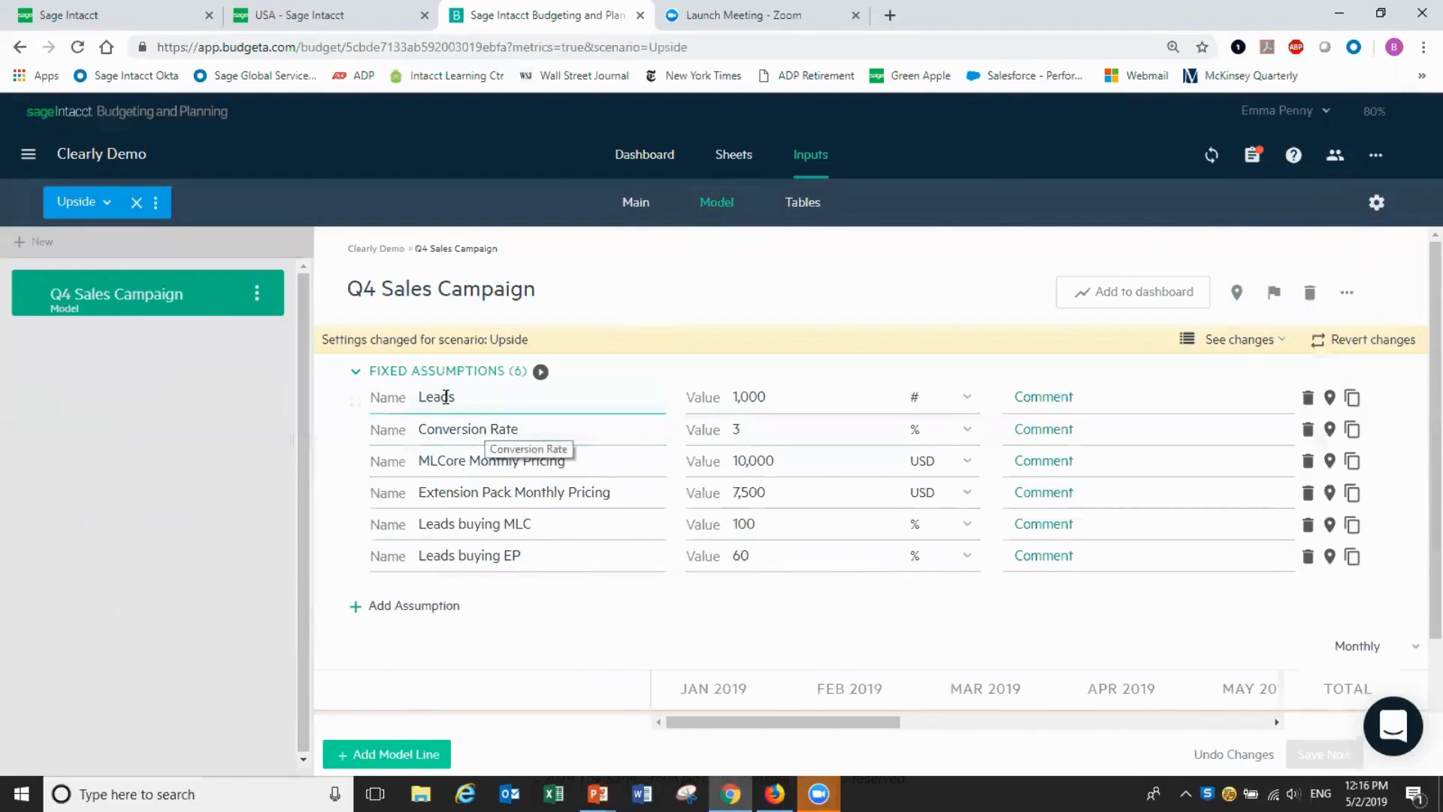
pyautogui.click(568, 465)
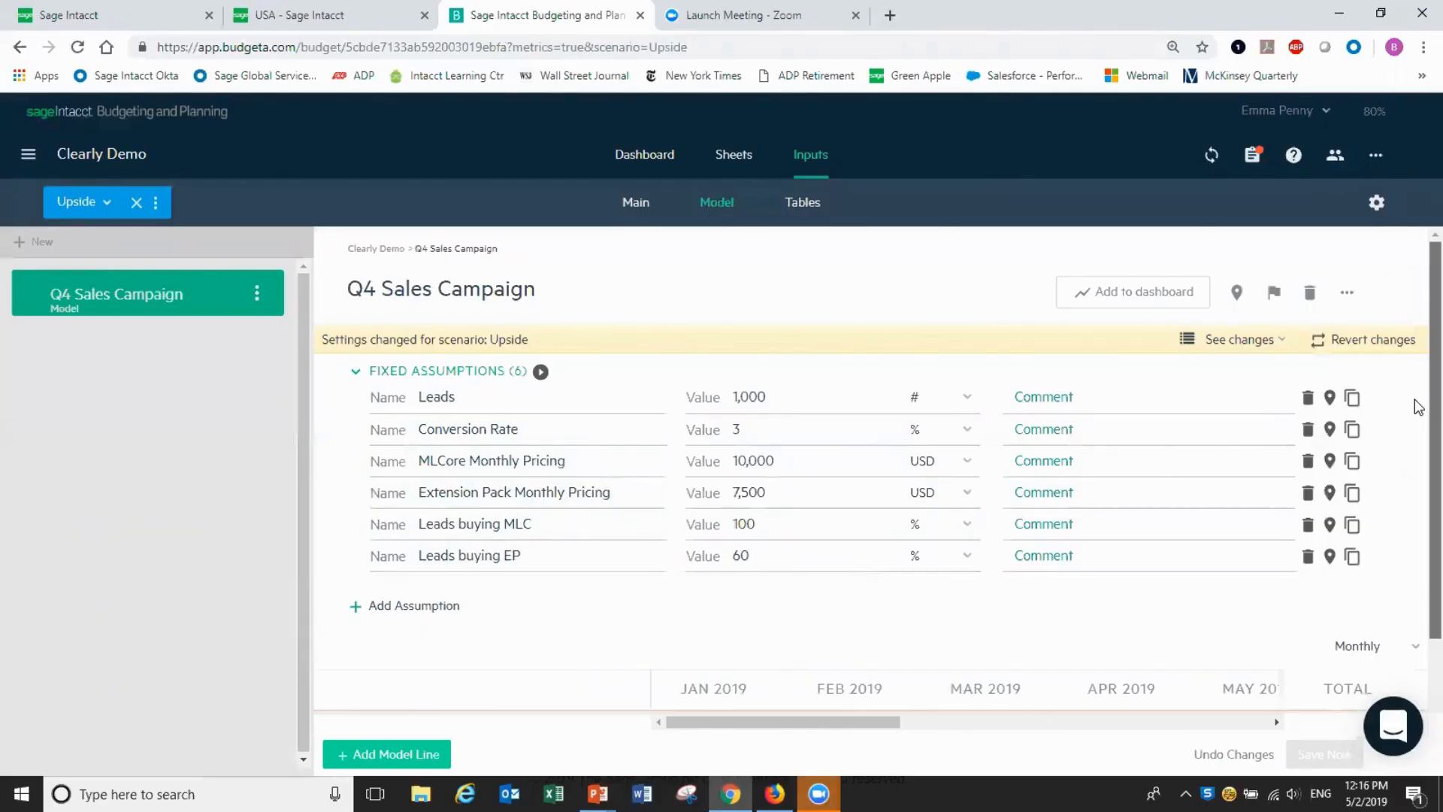
pyautogui.scroll(-2, 1418, 407)
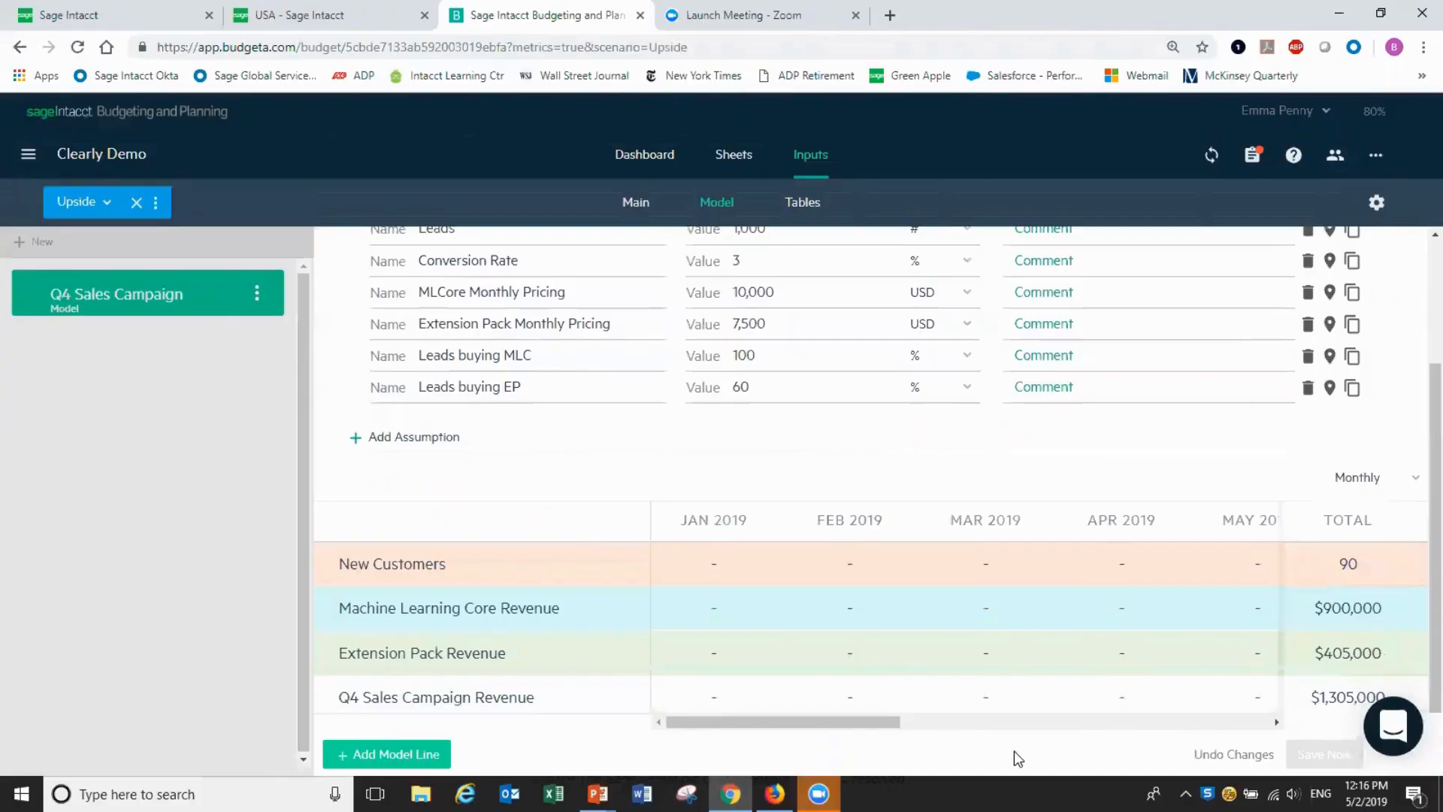
pyautogui.moveTo(892, 728); pyautogui.dragTo(1275, 733)
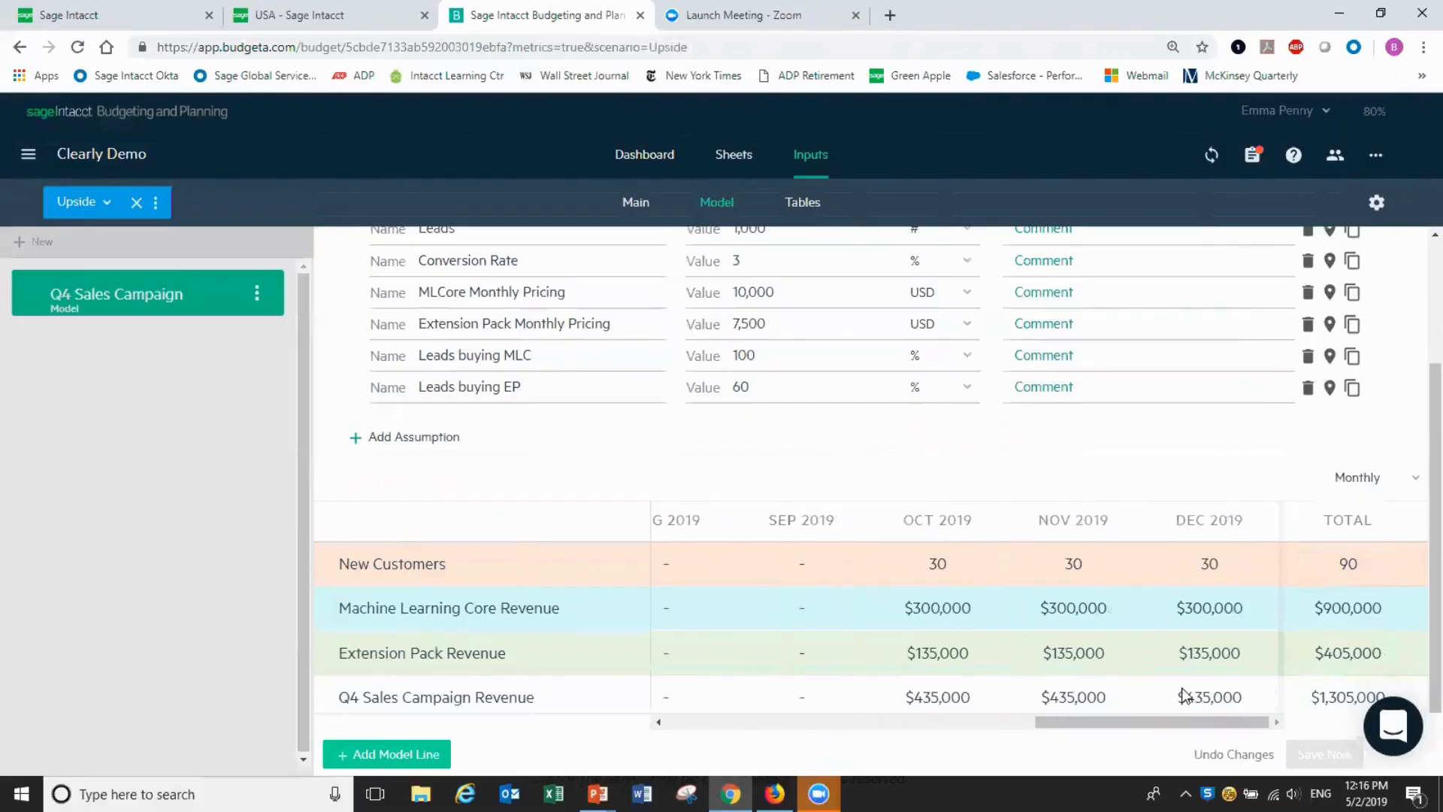
pyautogui.click(706, 300)
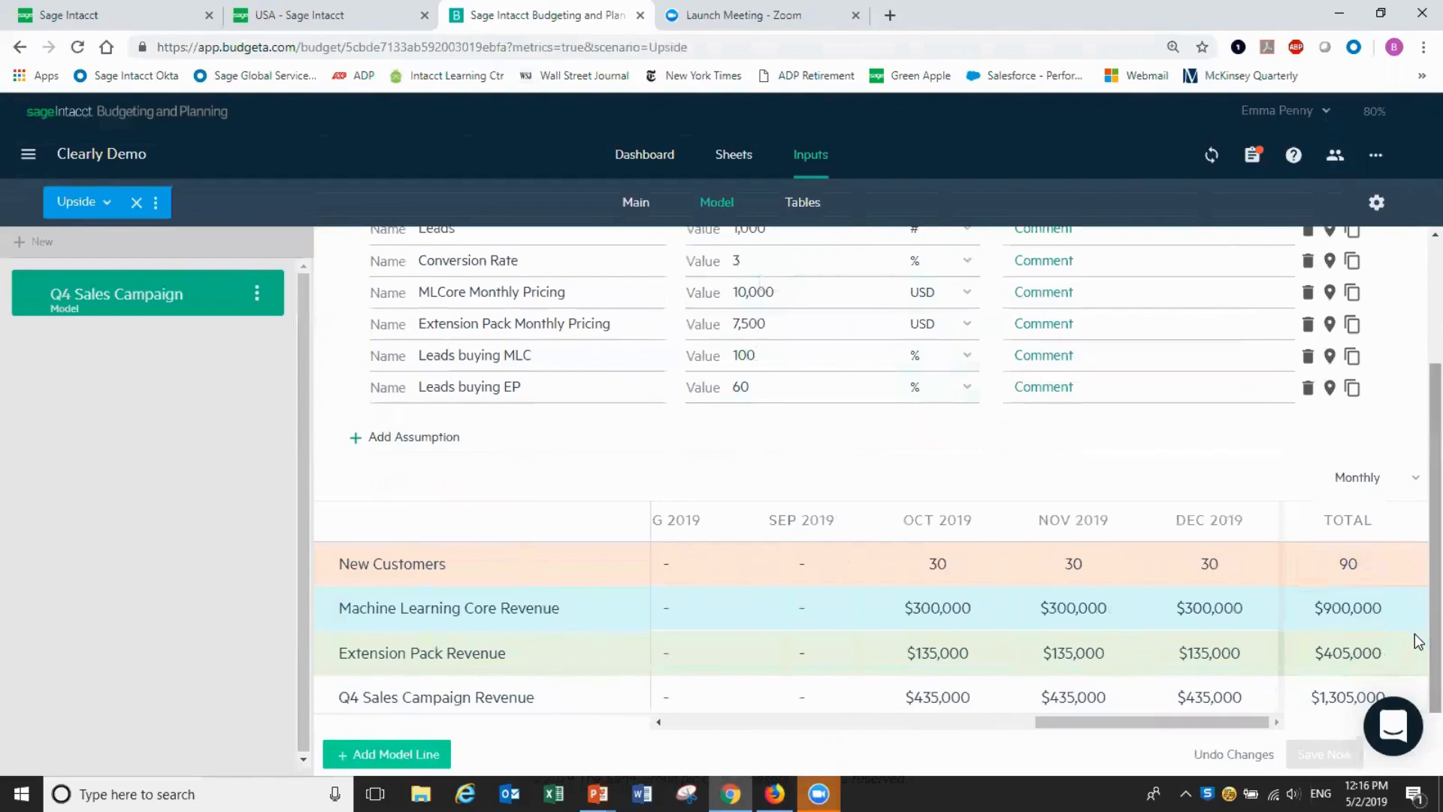
pyautogui.moveTo(634, 697)
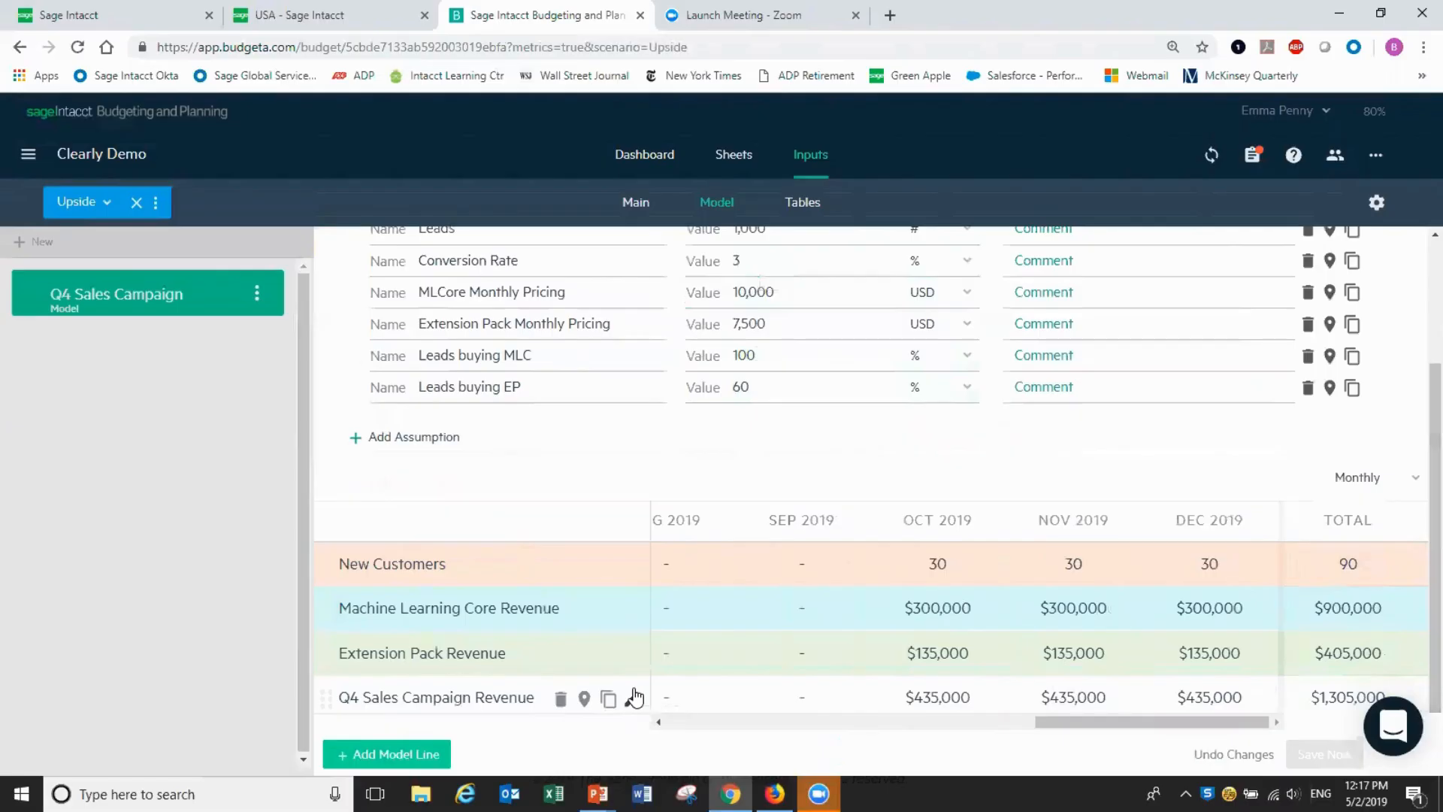
pyautogui.click(632, 698)
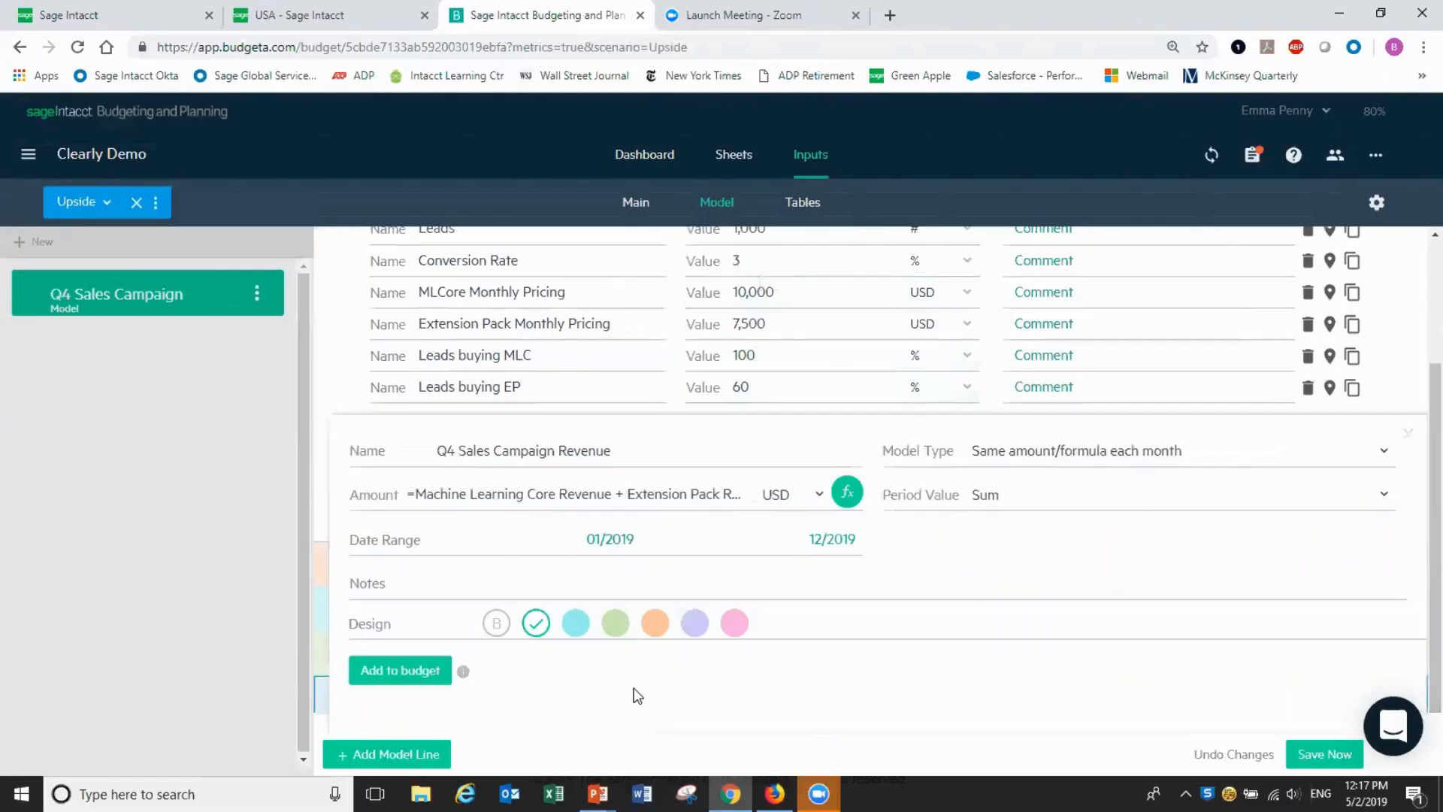
pyautogui.click(383, 684)
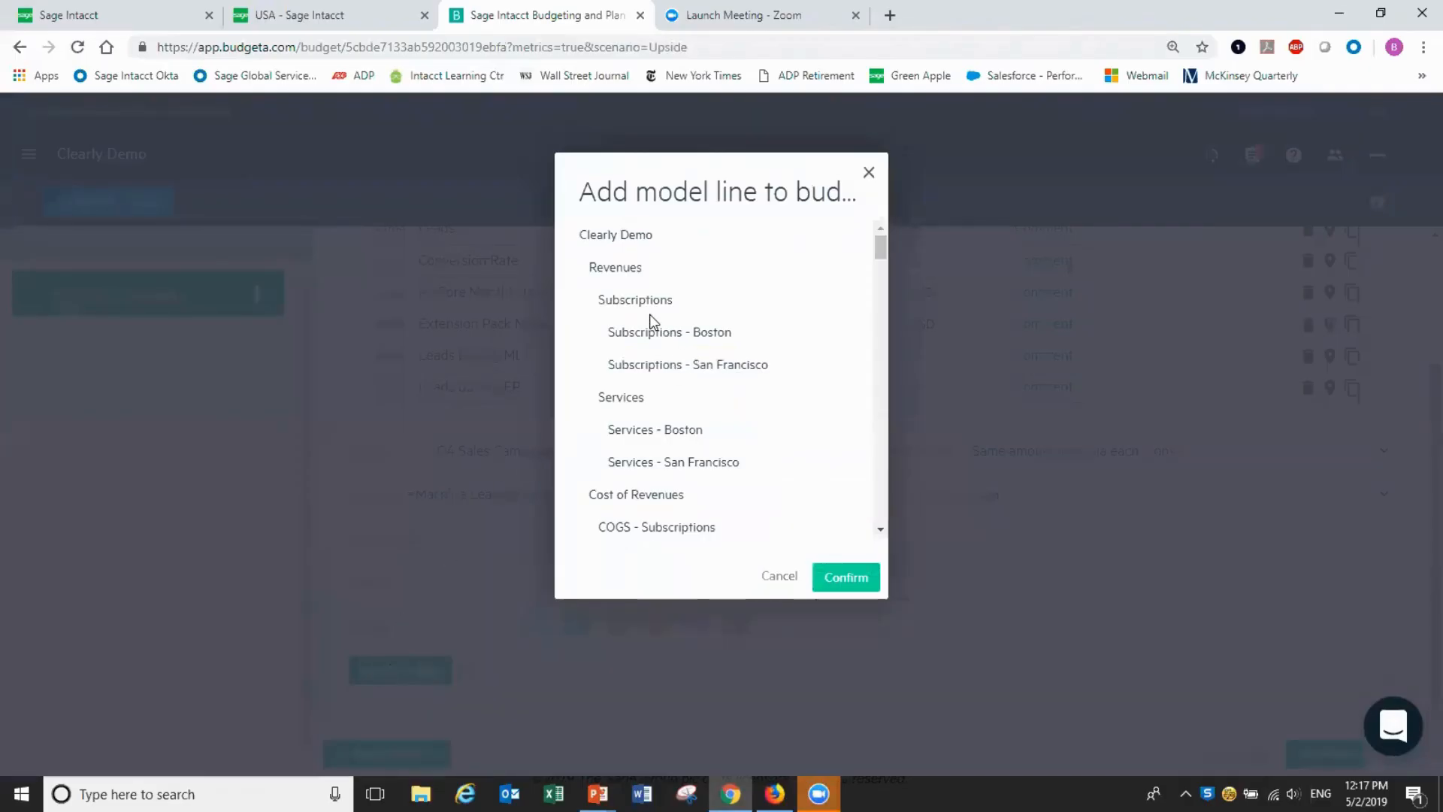
pyautogui.moveTo(642, 291)
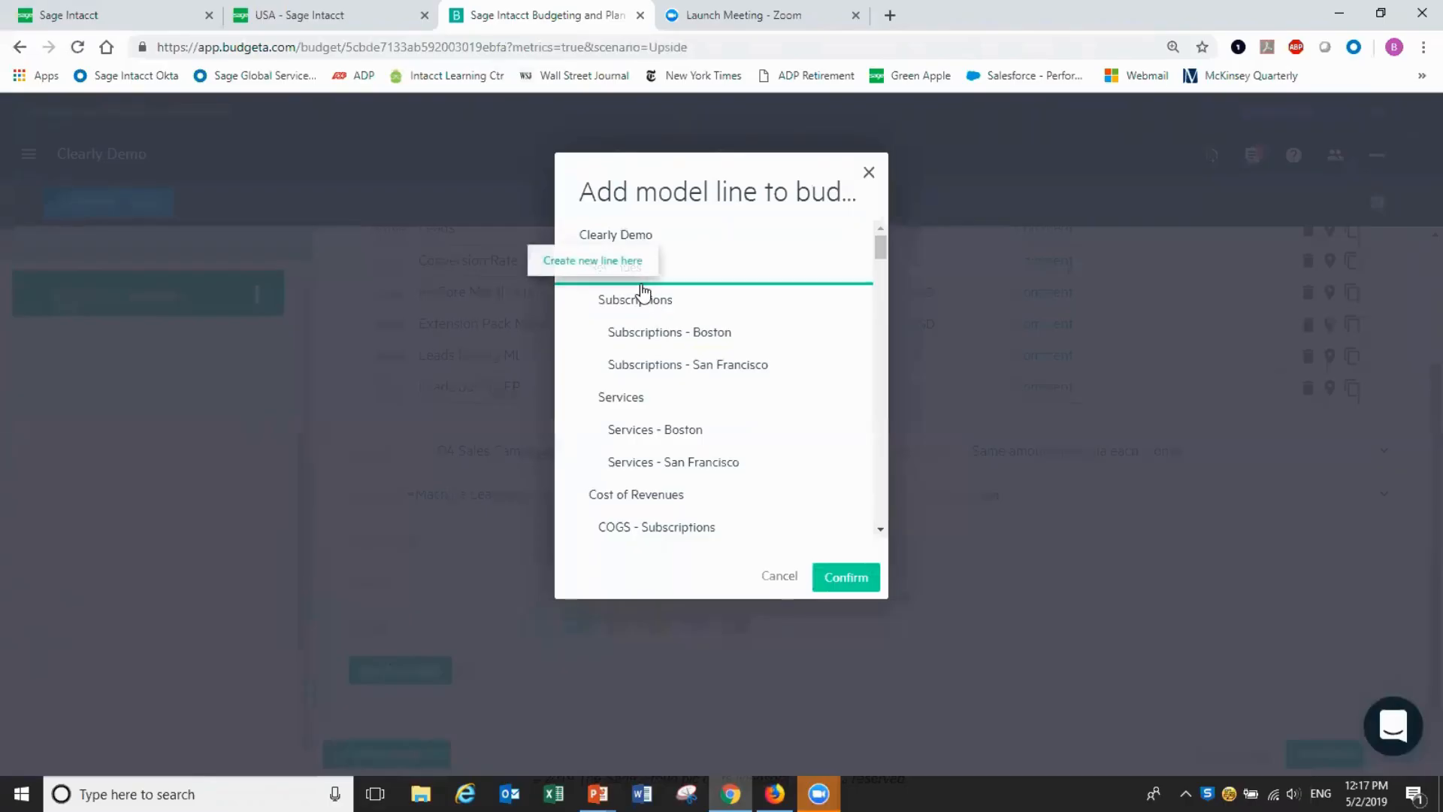
pyautogui.click(641, 285)
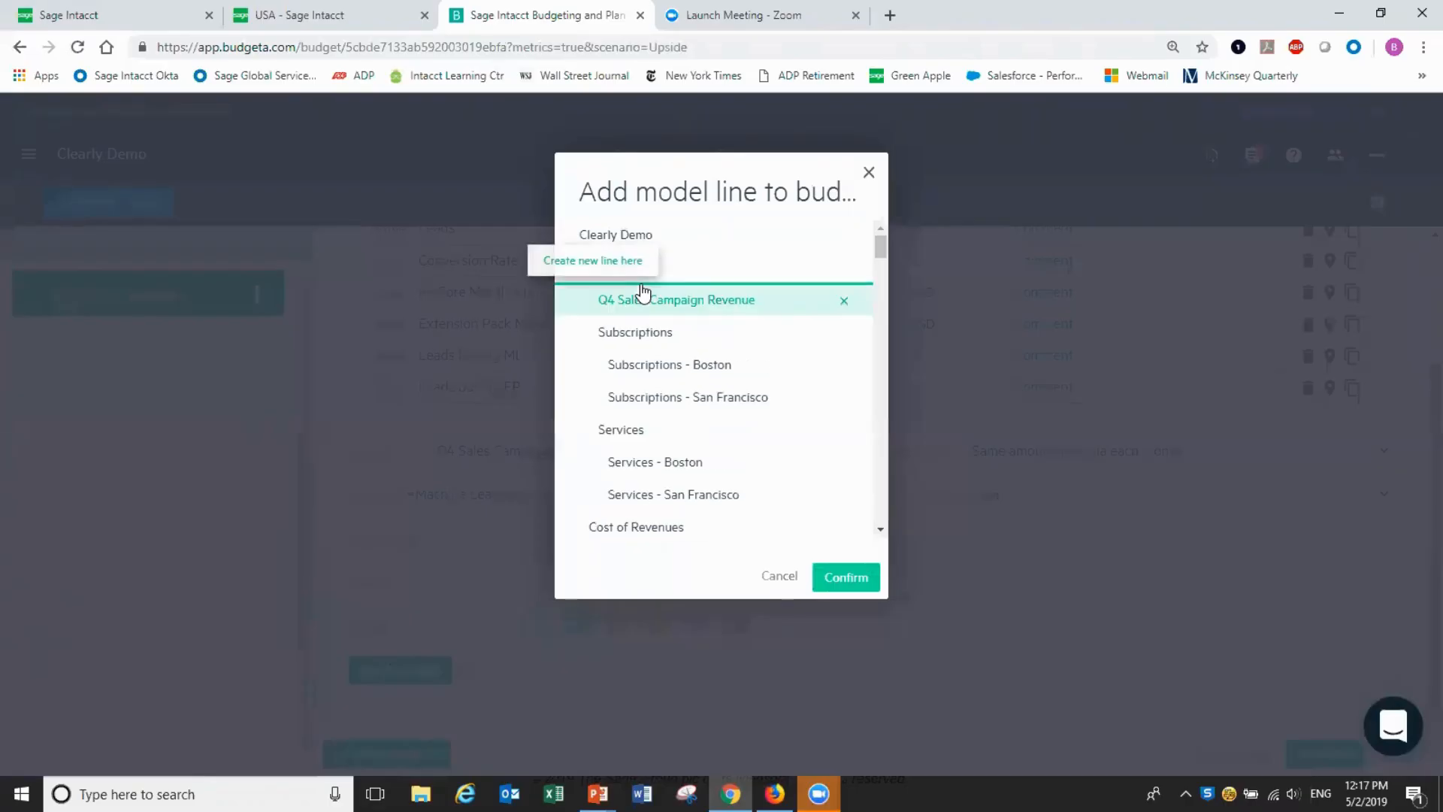
pyautogui.click(849, 580)
pyautogui.click(628, 204)
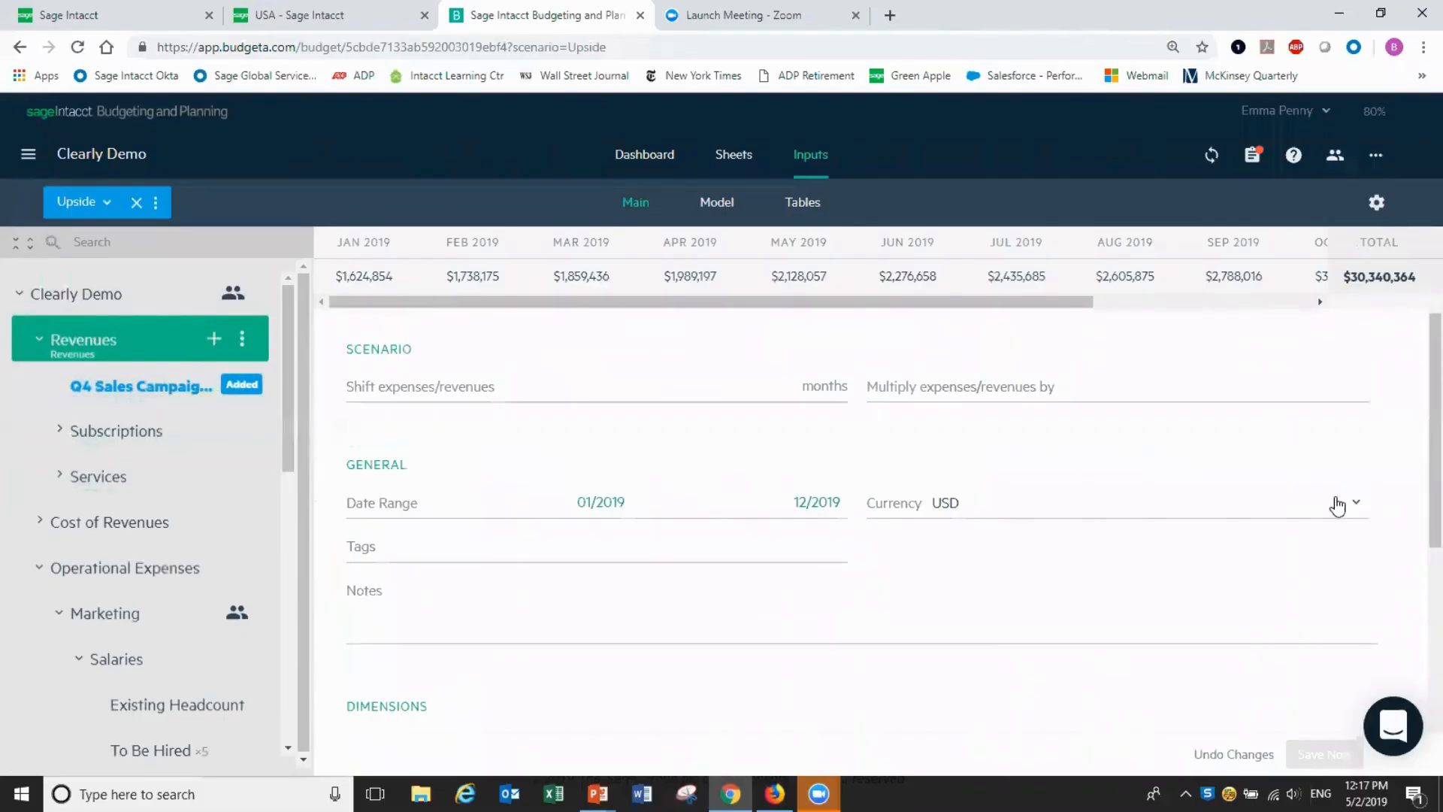
pyautogui.scroll(2, 1417, 437)
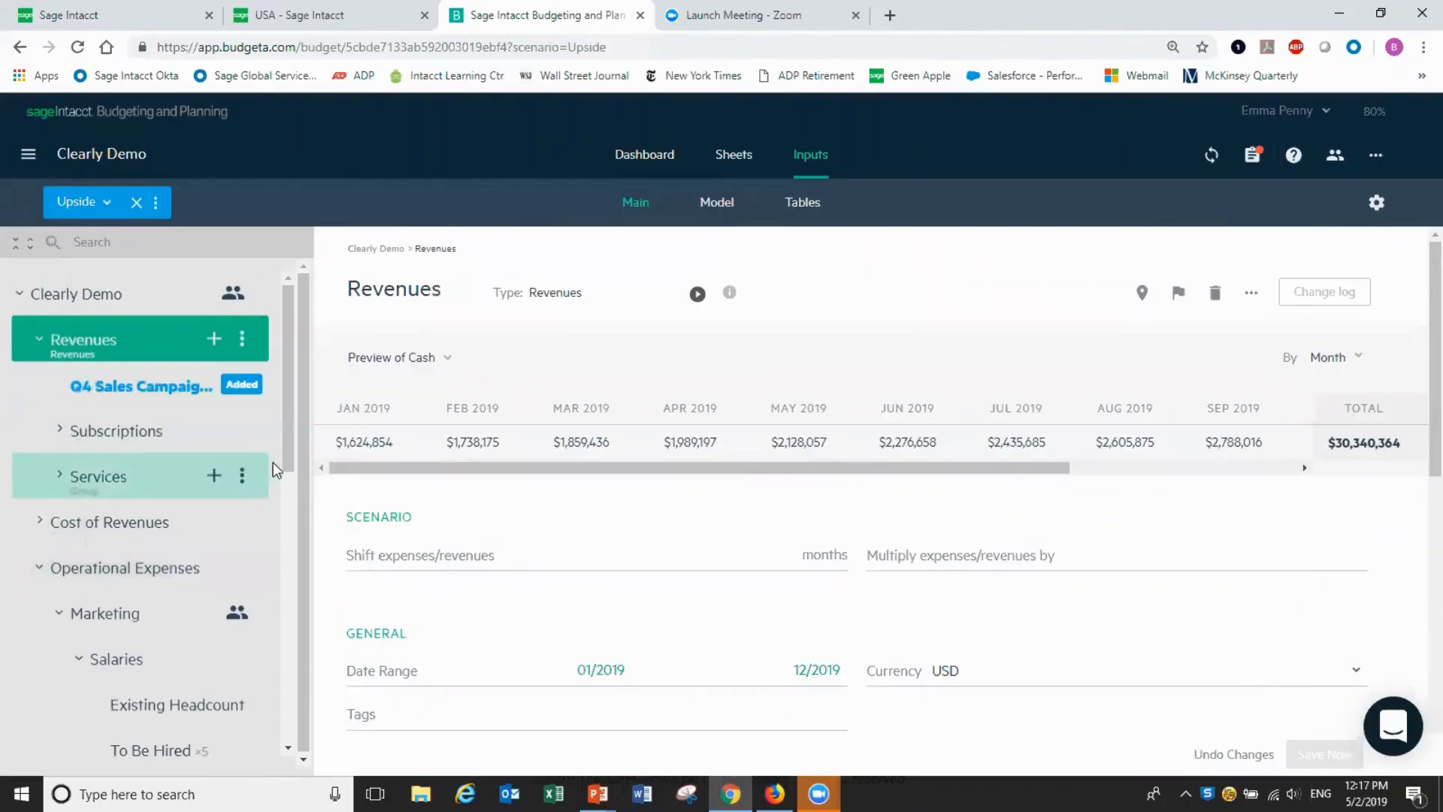
pyautogui.moveTo(283, 457); pyautogui.dragTo(282, 538)
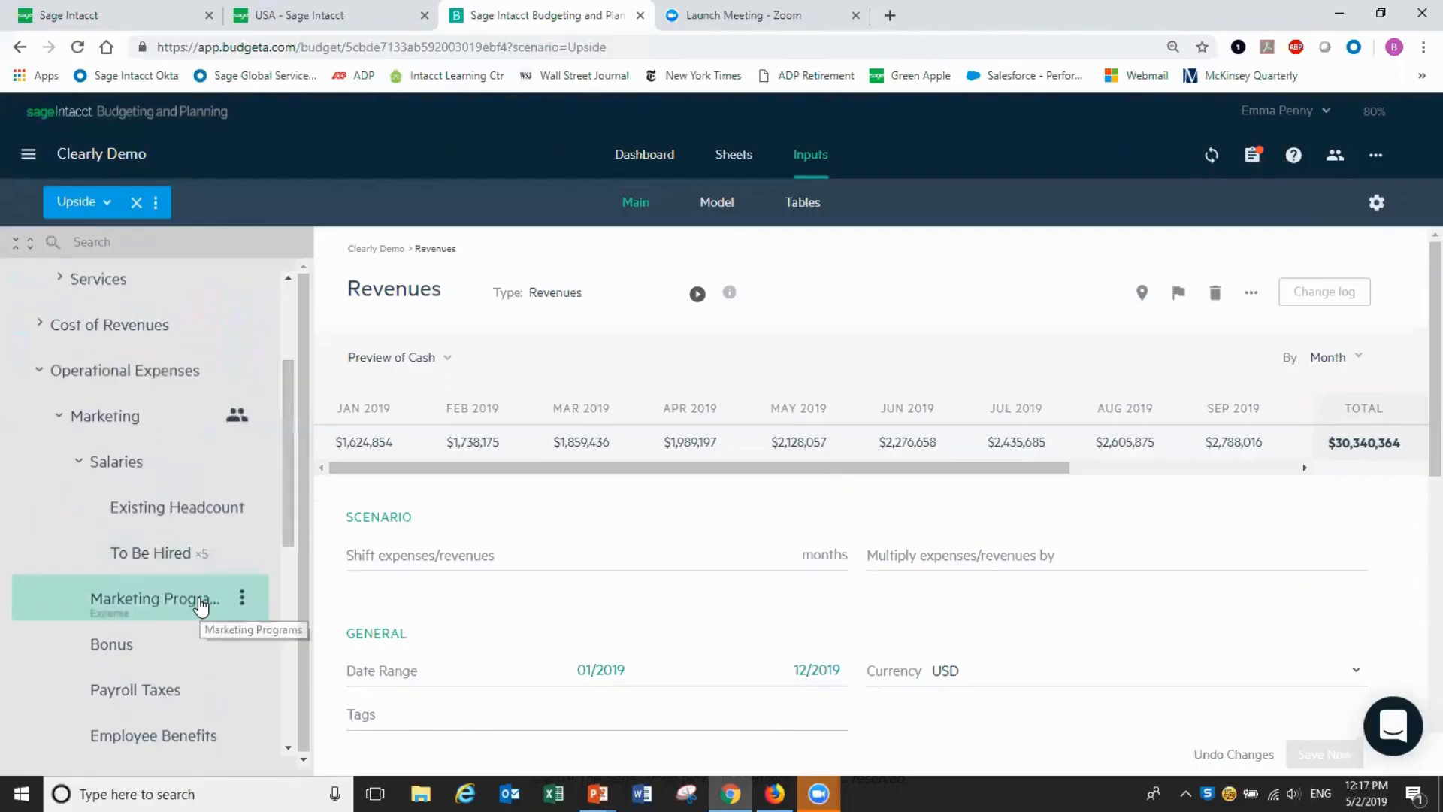
# Change the Marketing Programs amount formula from =500000/12 to =550000/12 and save the Upside scenario
pyautogui.click(200, 604)
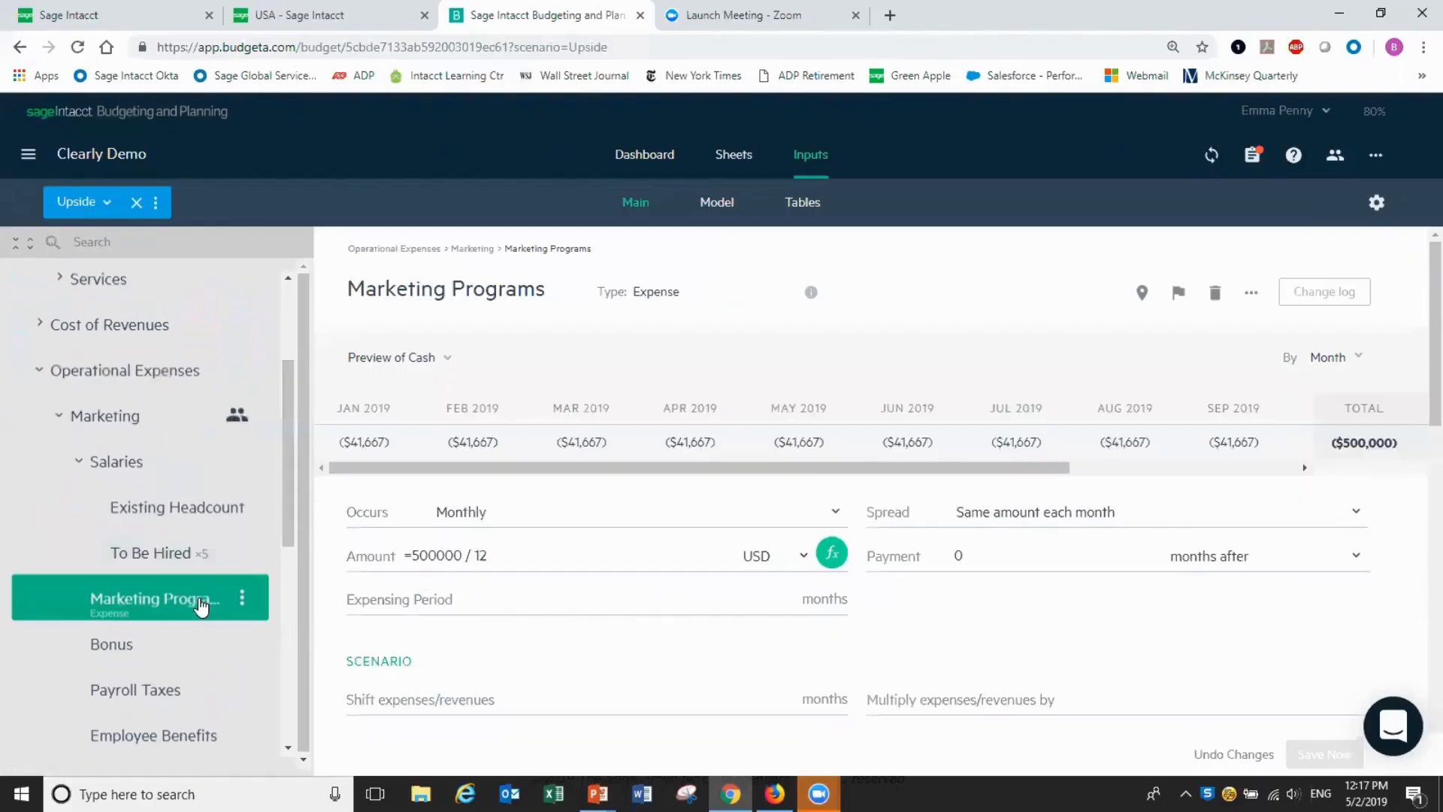
pyautogui.click(431, 548)
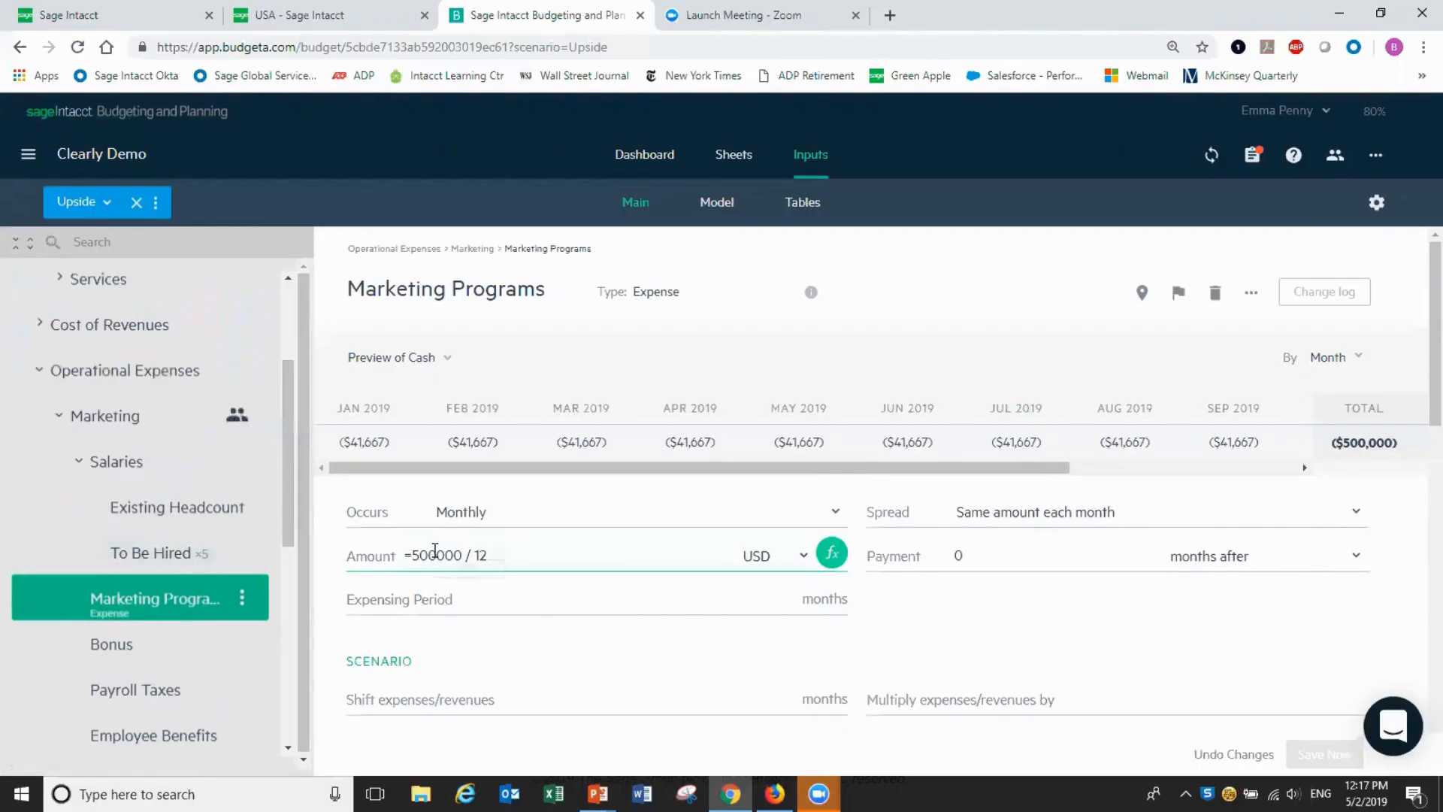
pyautogui.click(435, 551)
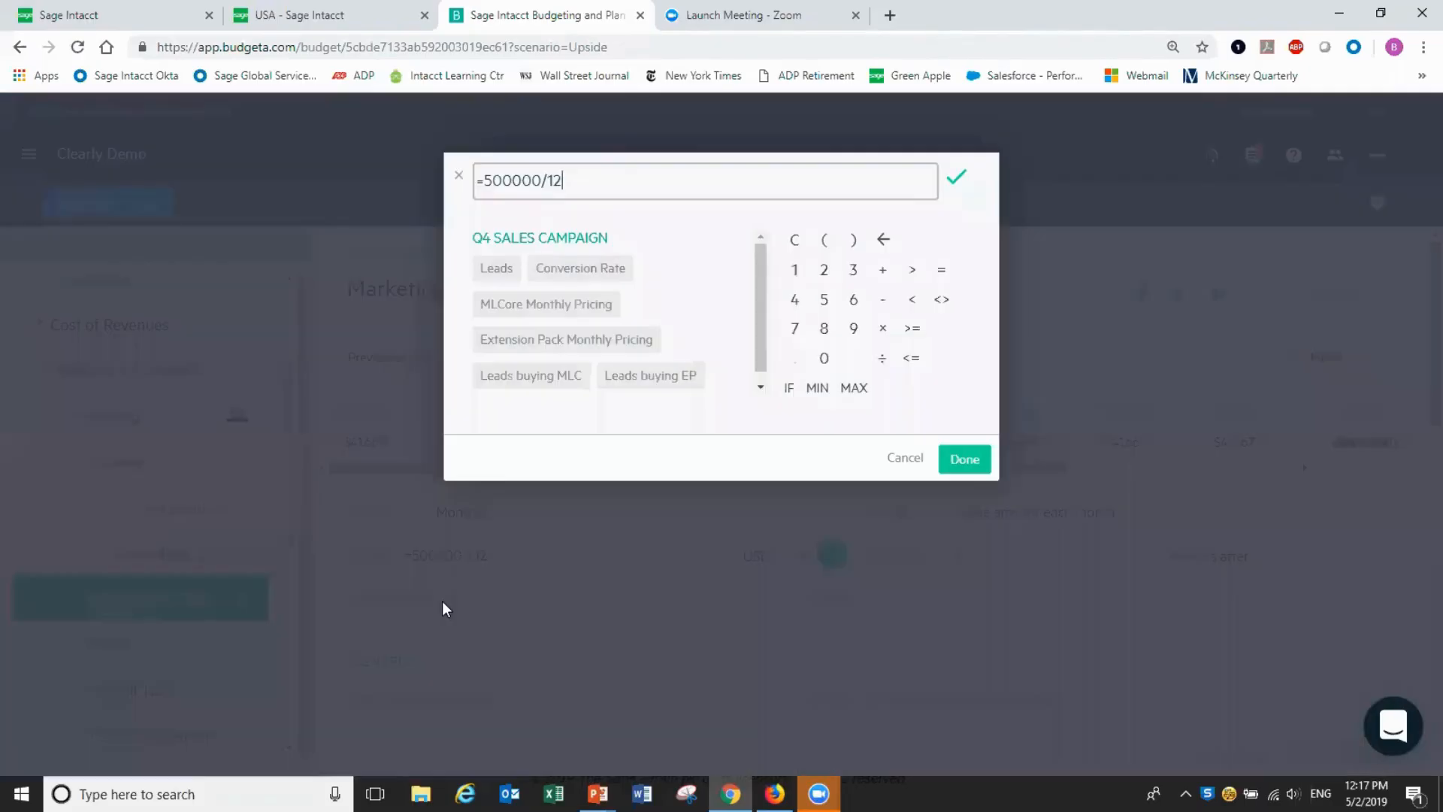
pyautogui.click(512, 179)
pyautogui.press('BackSpace')
pyautogui.press('BackSpace')
pyautogui.write('50')
pyautogui.click(981, 466)
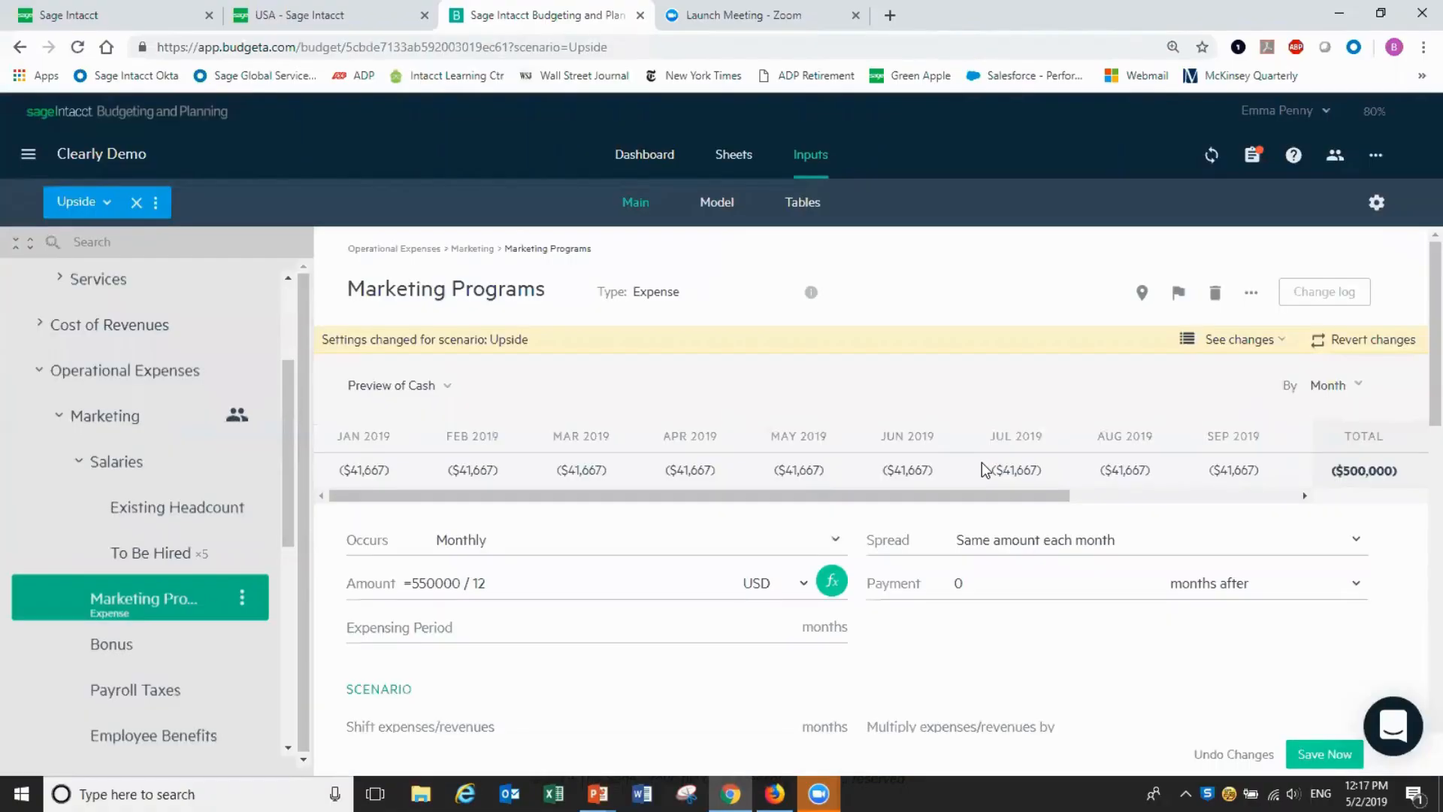
pyautogui.click(1324, 755)
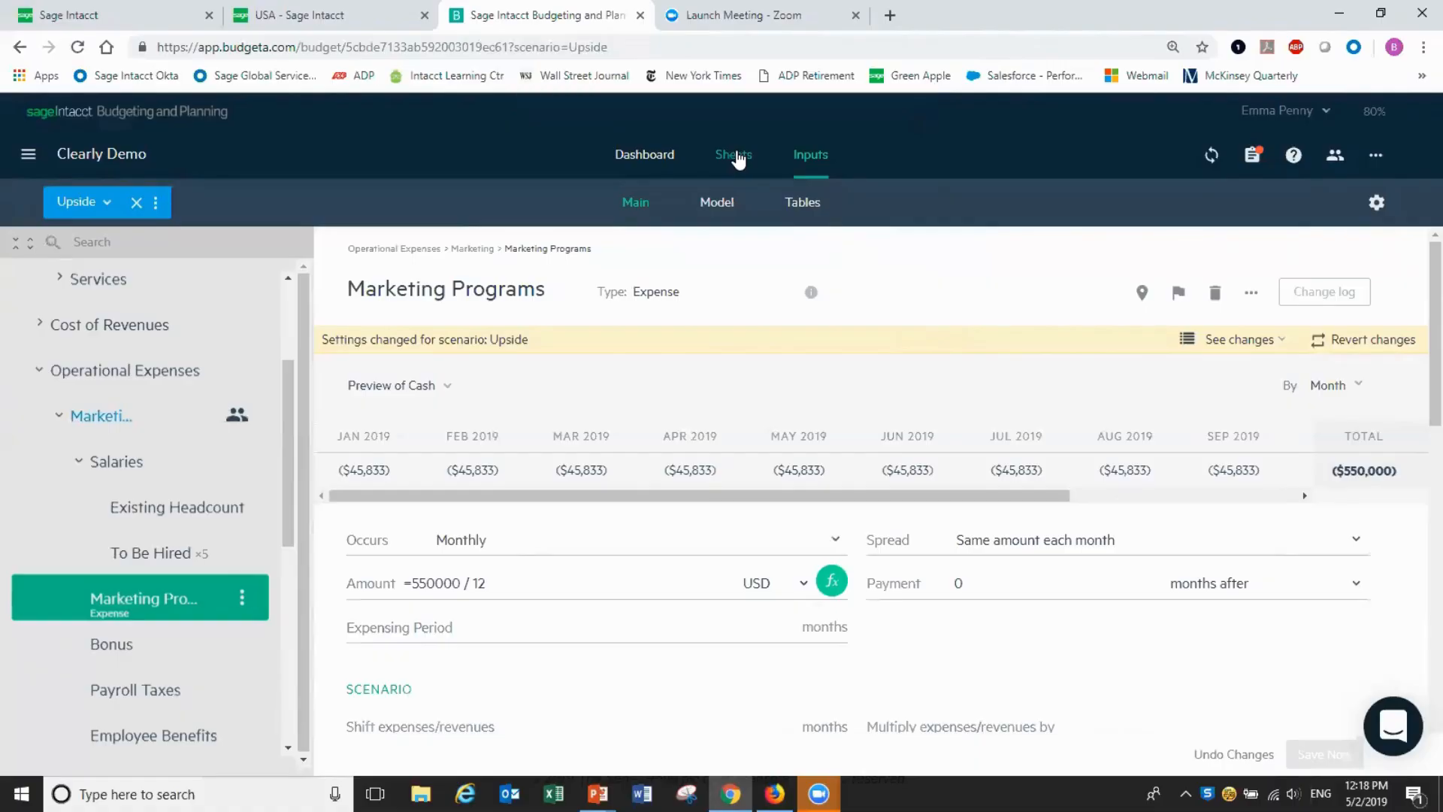
# Show the Cash sheet comparing the Upside scenario against the Budget
pyautogui.click(737, 156)
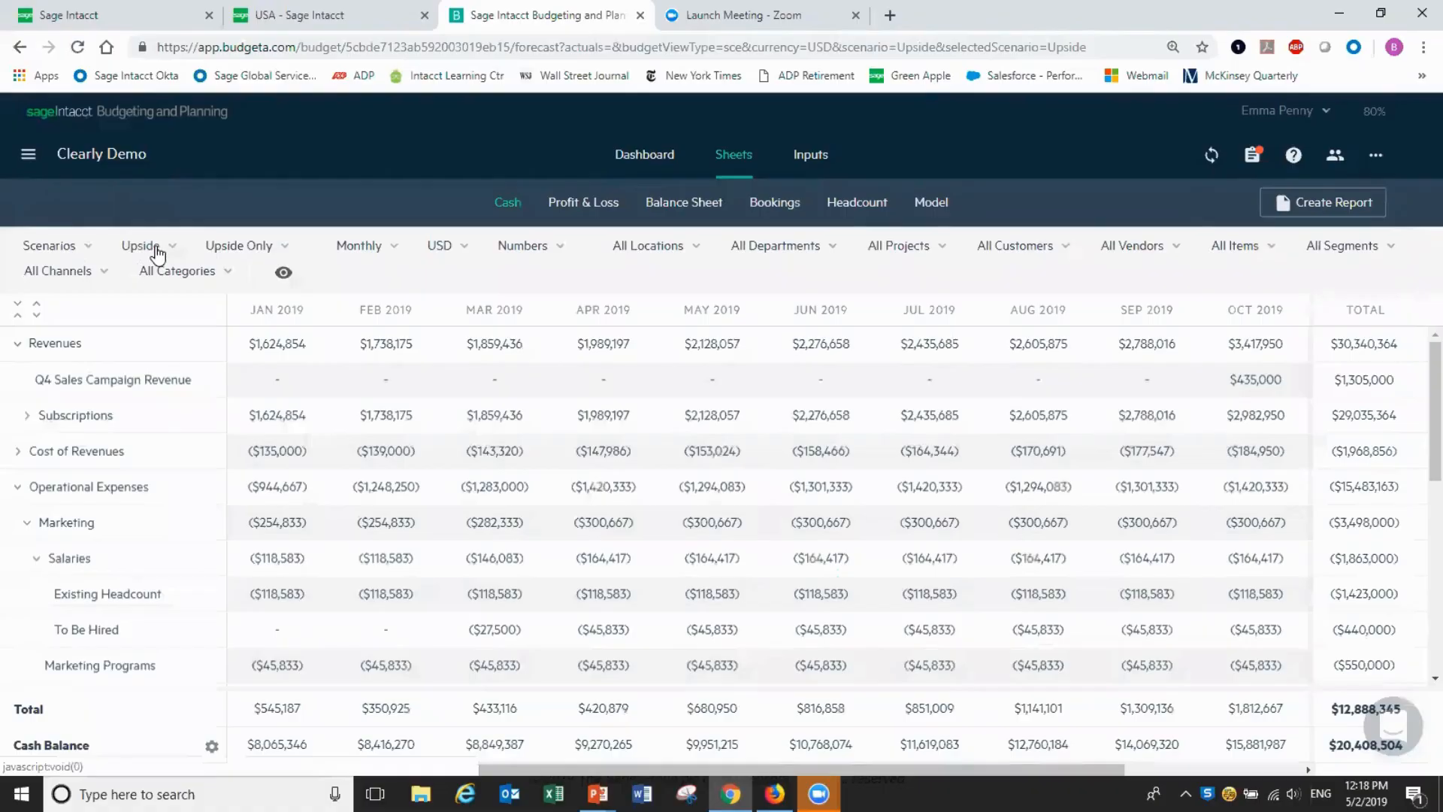
pyautogui.click(283, 248)
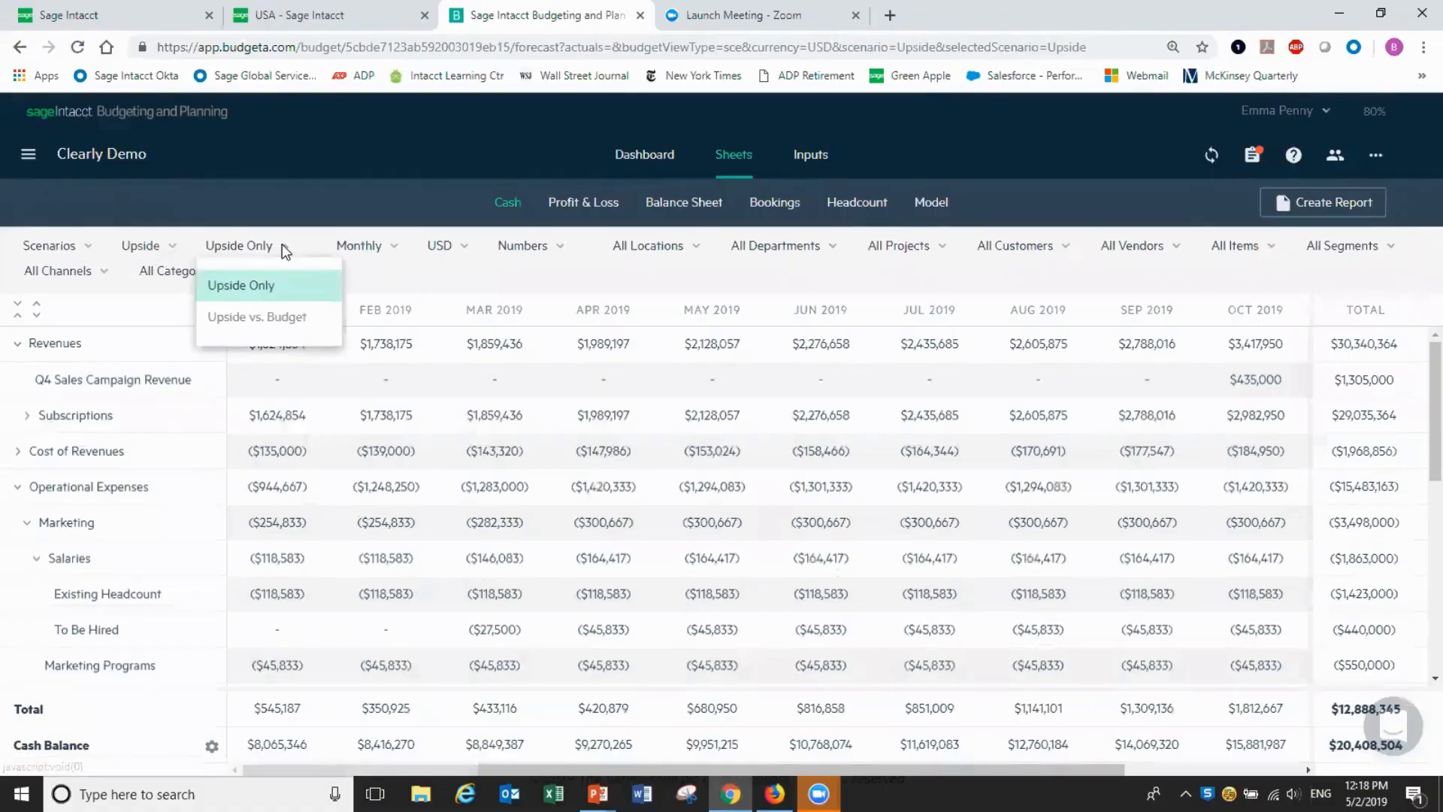
pyautogui.click(280, 318)
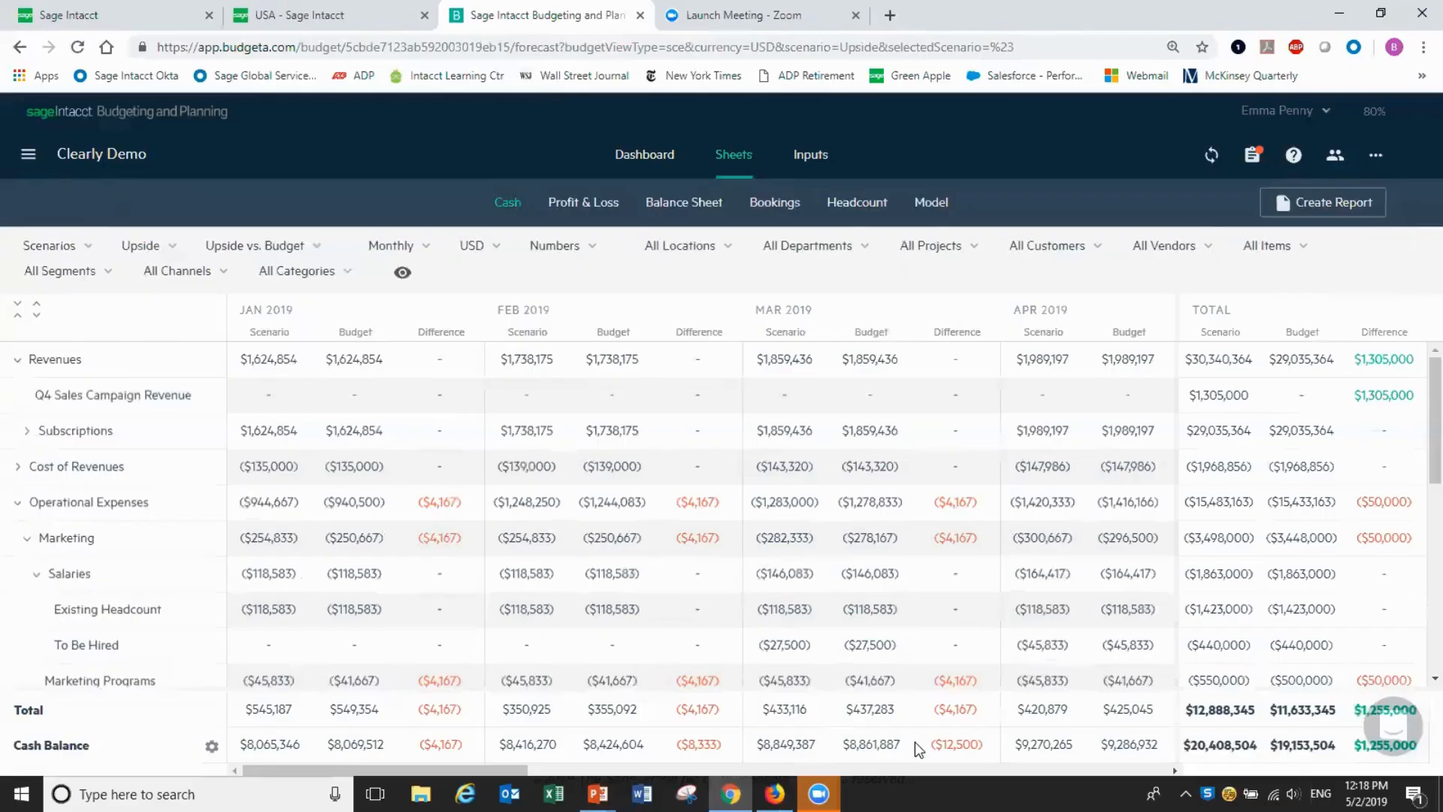
# Scroll the comparison sheet right to see the monthly differences through December
pyautogui.click(1175, 771)
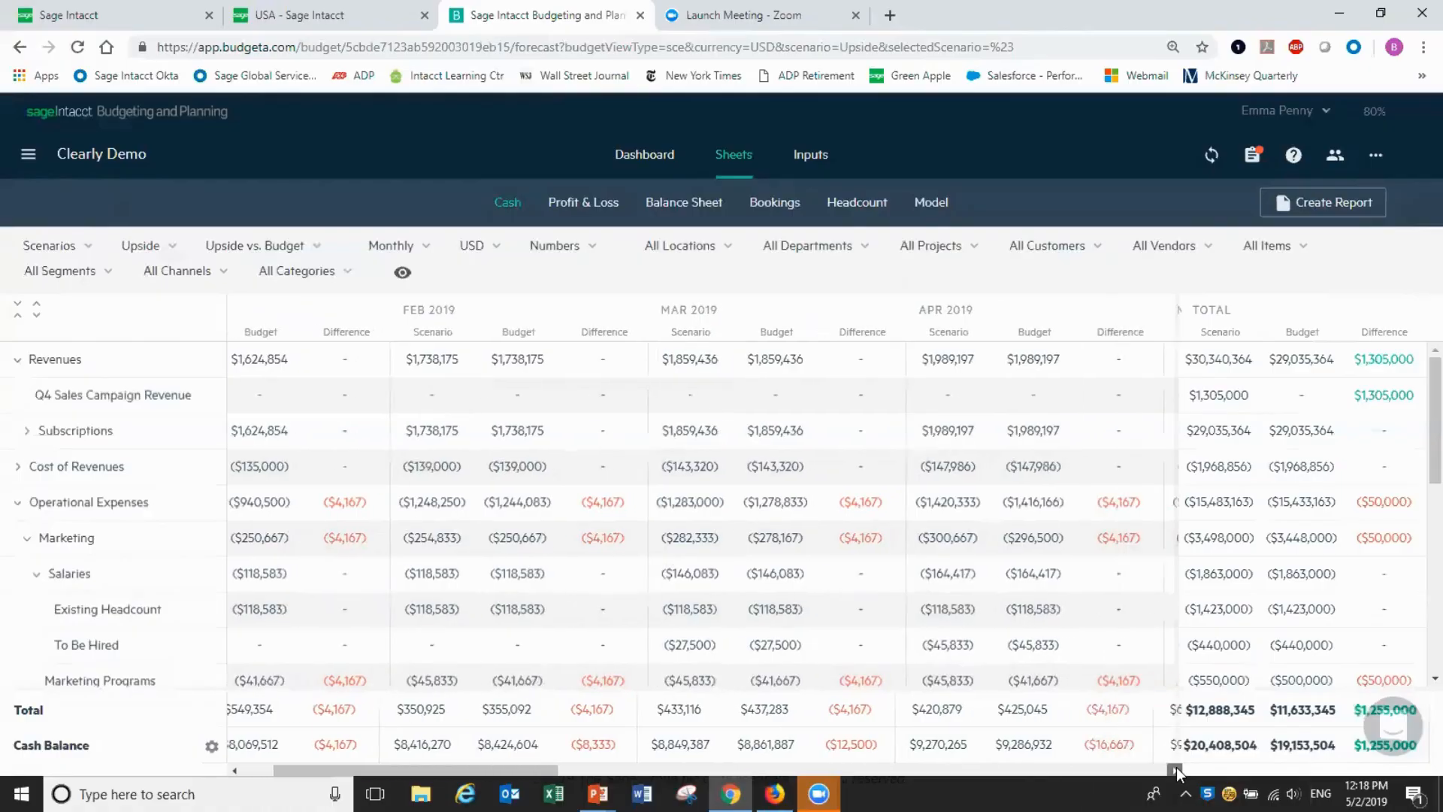
pyautogui.click(1175, 771)
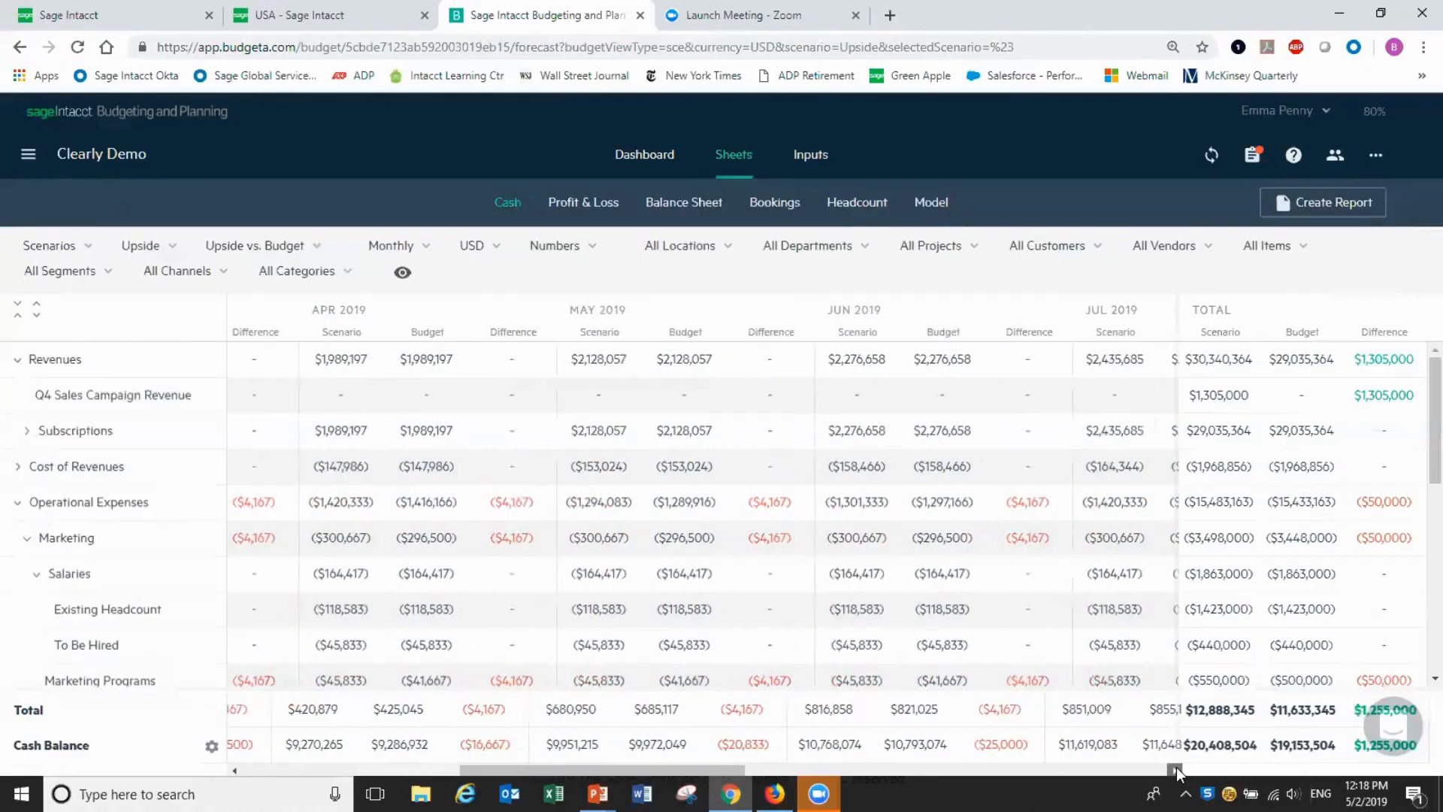
pyautogui.click(1175, 771)
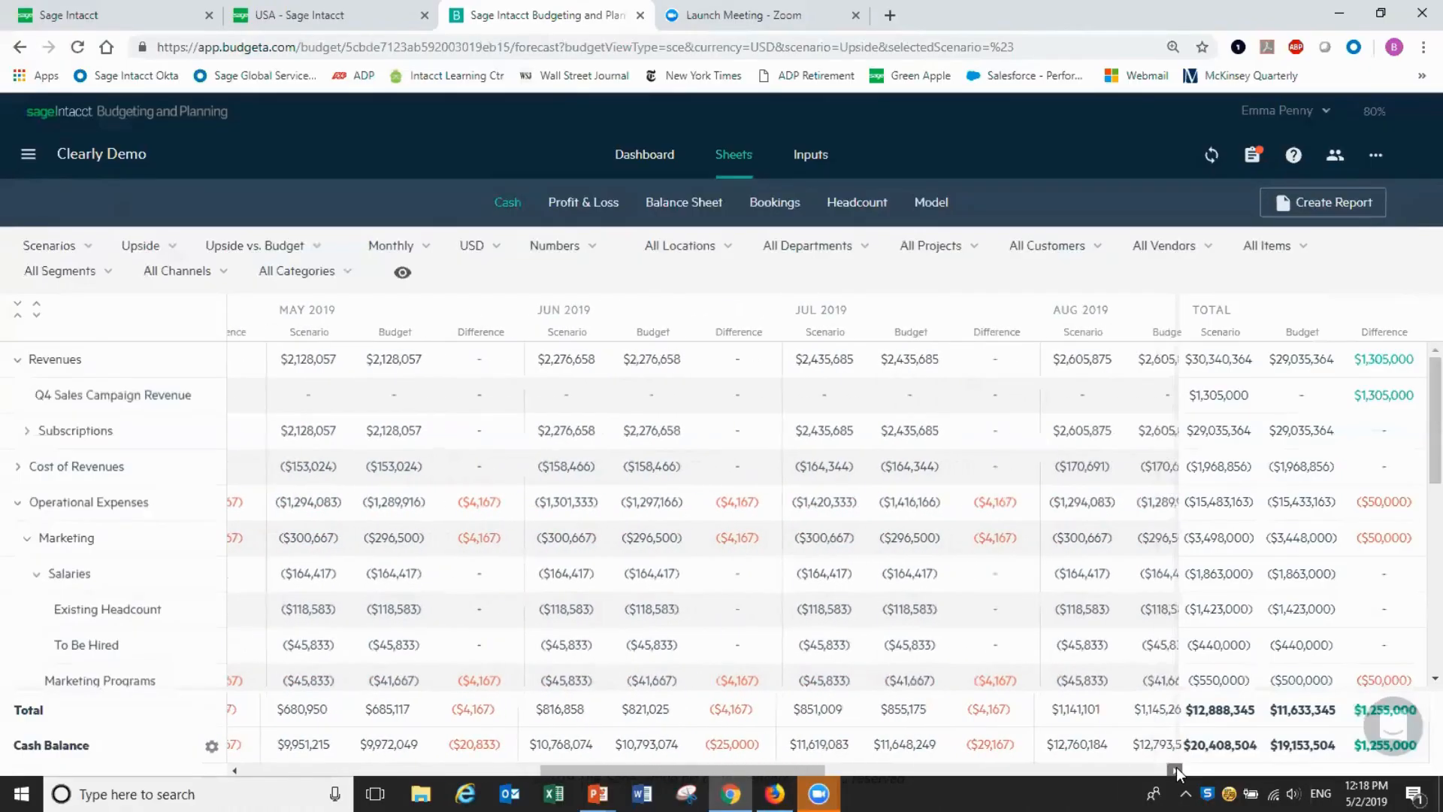
pyautogui.click(1175, 771)
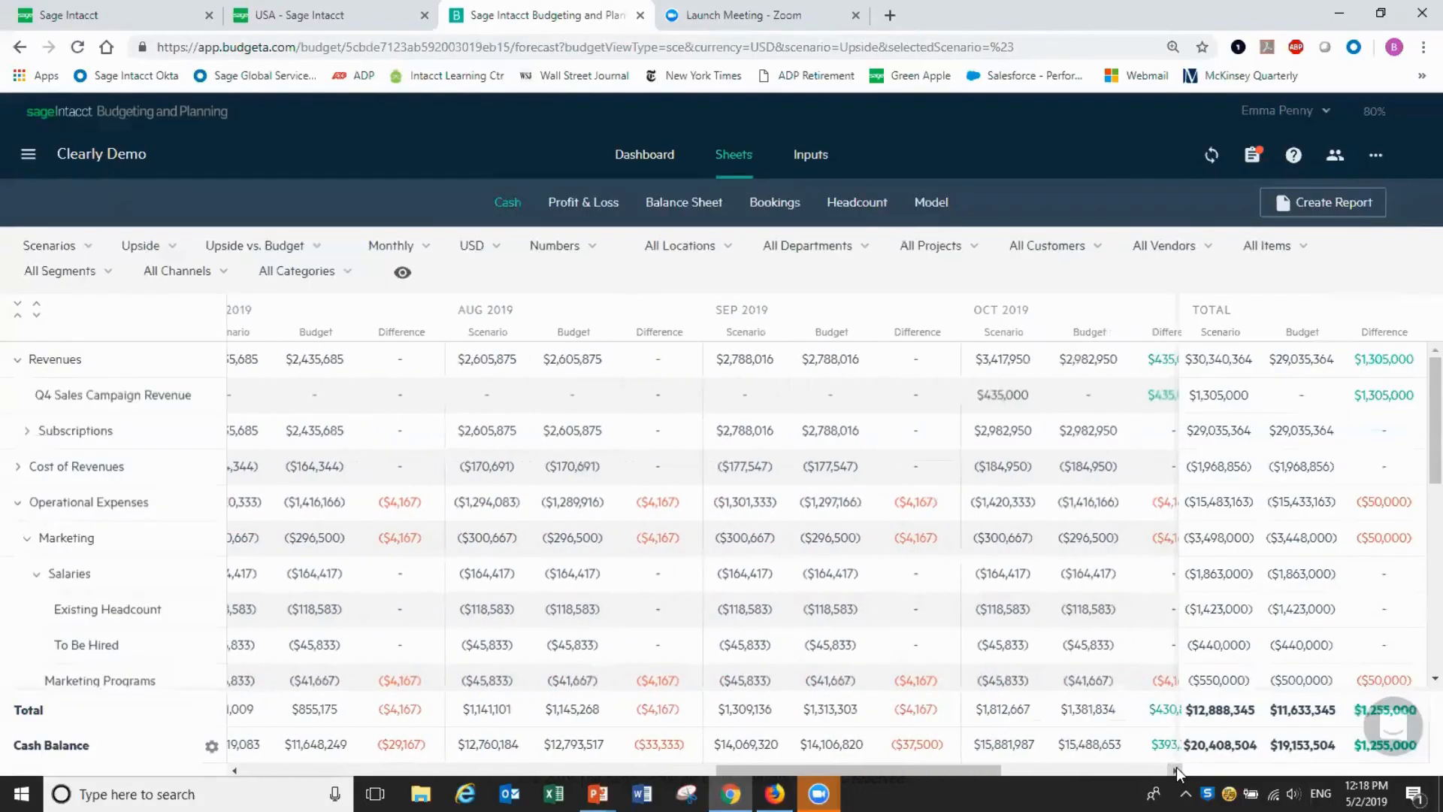
pyautogui.click(1175, 770)
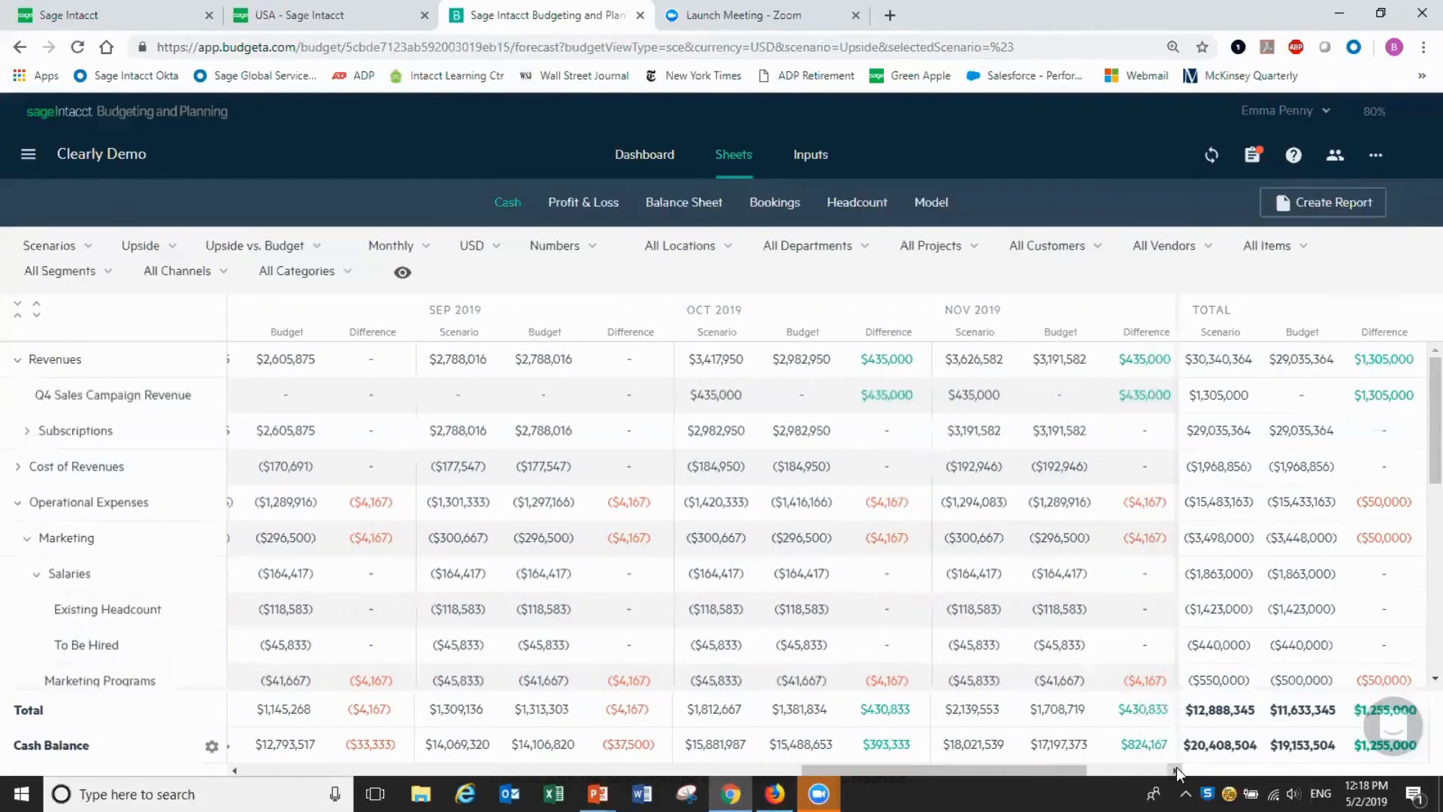
pyautogui.click(1175, 769)
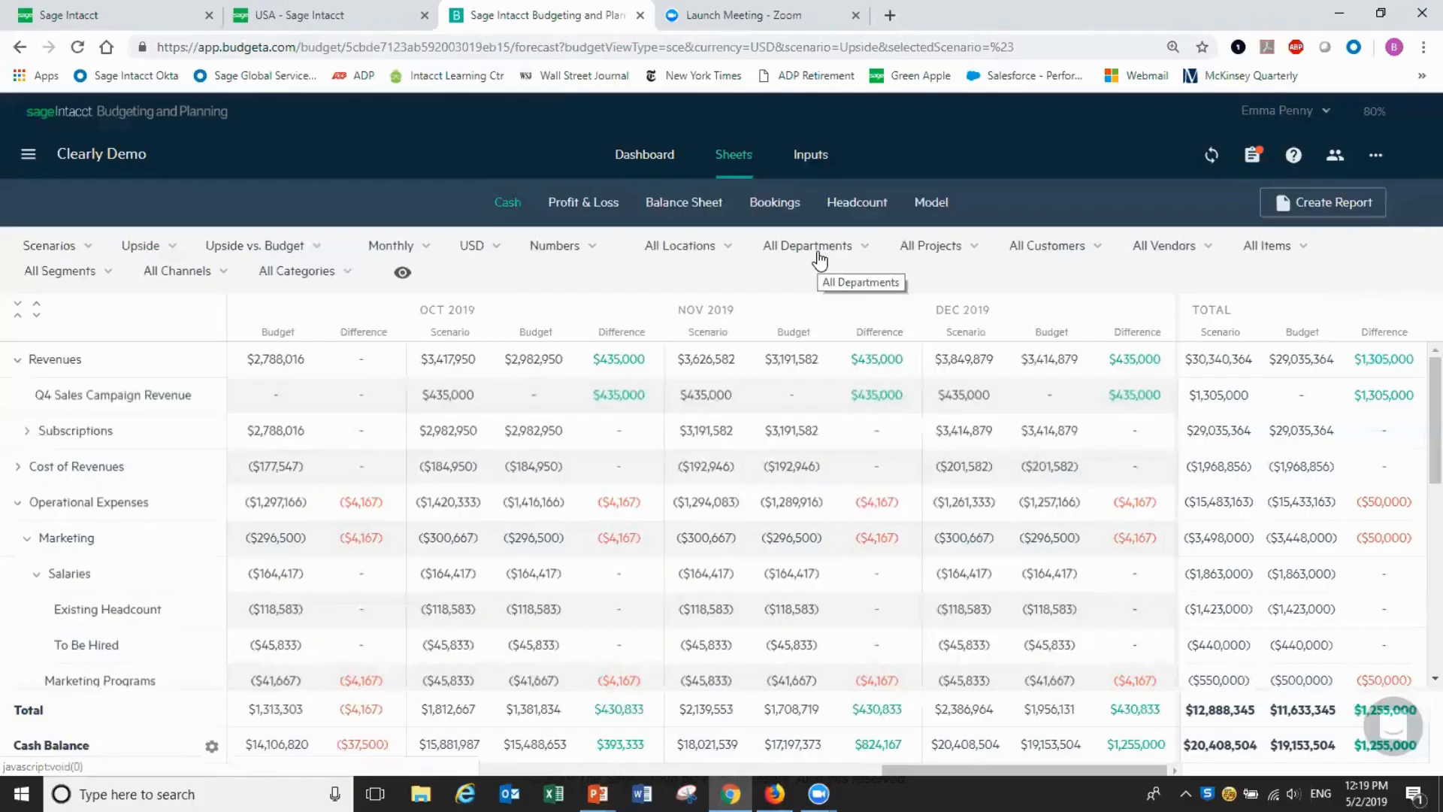
# Go back to the Upside Marketing Programs inputs, view the scenario's Merge with budget option, and close the menu unchanged
pyautogui.click(822, 164)
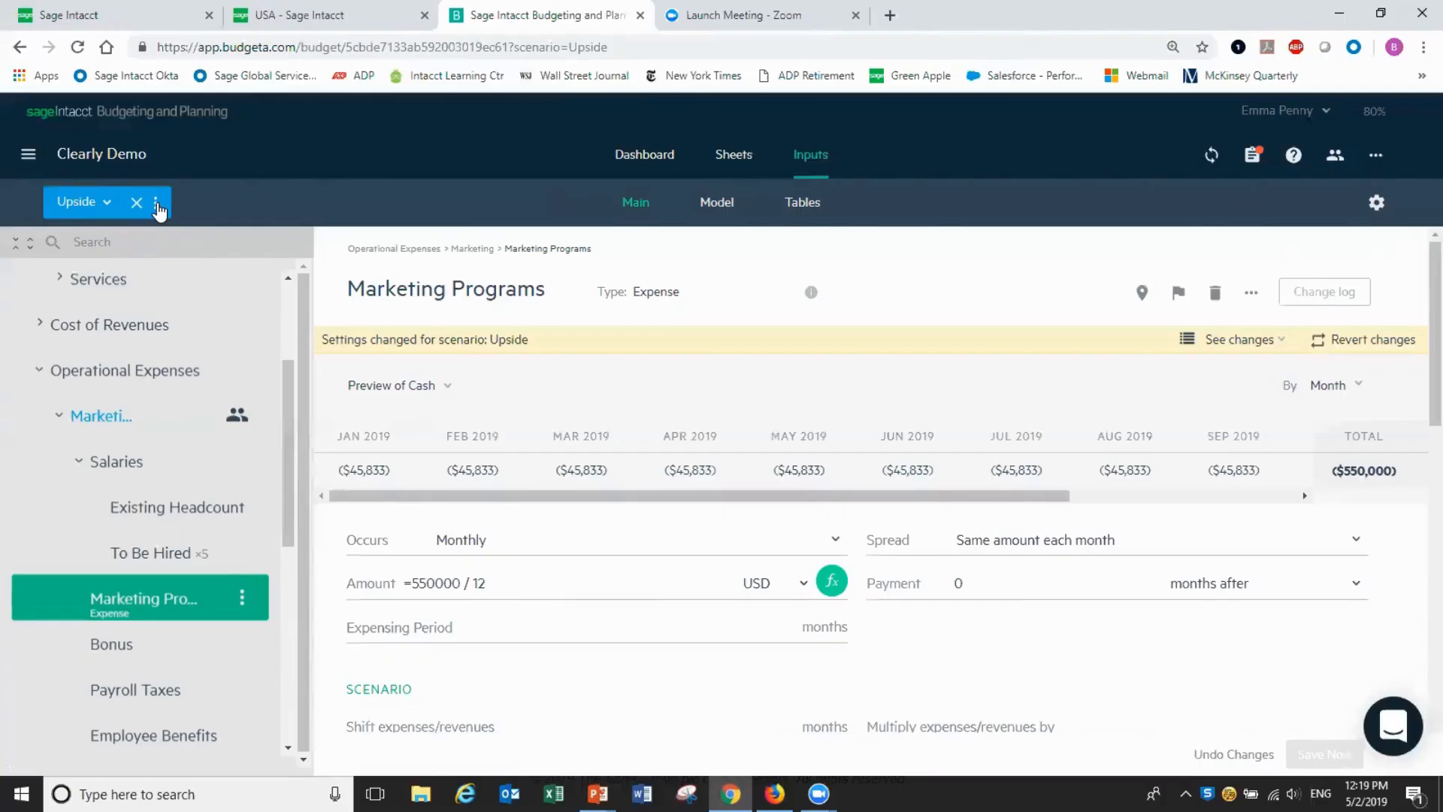
pyautogui.click(156, 205)
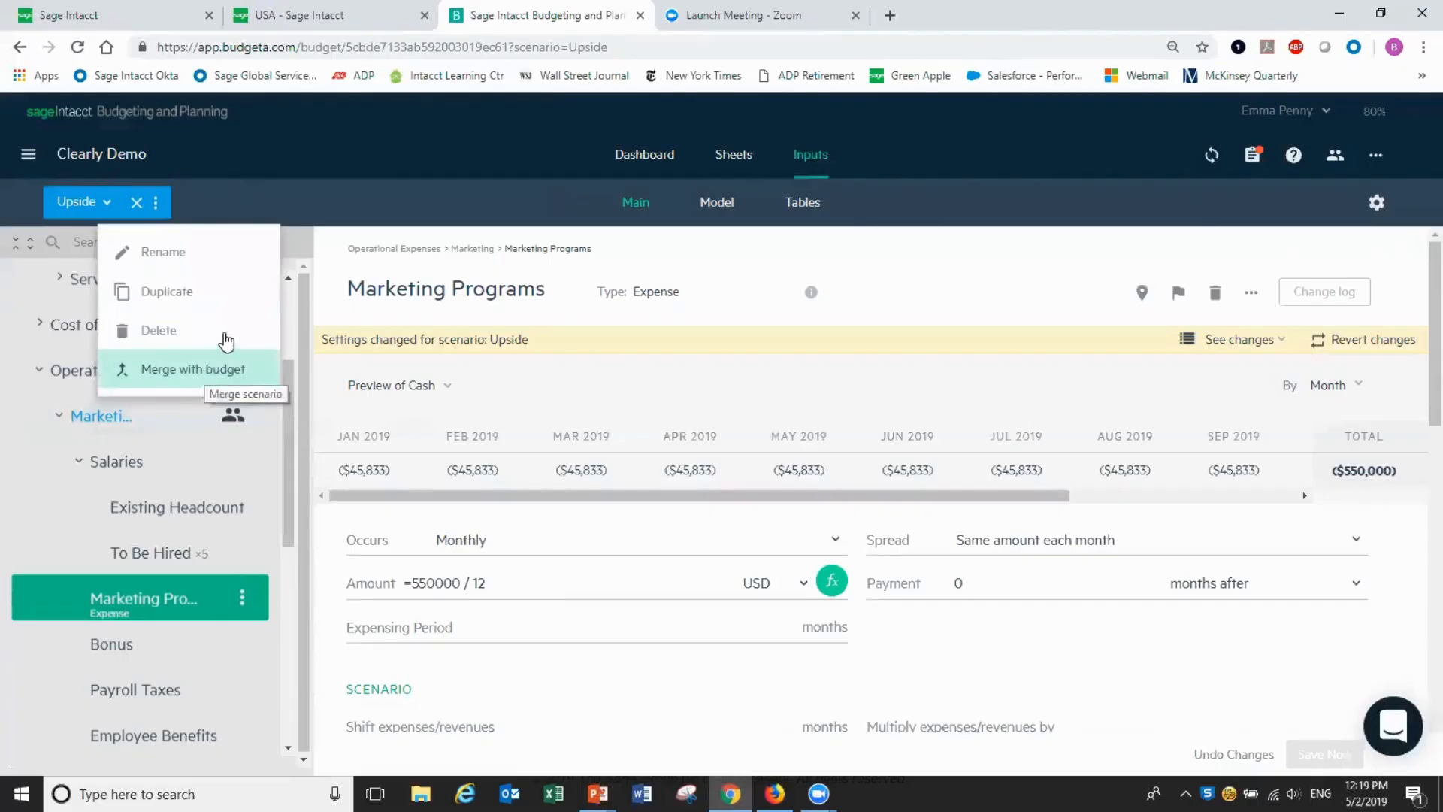
pyautogui.click(419, 152)
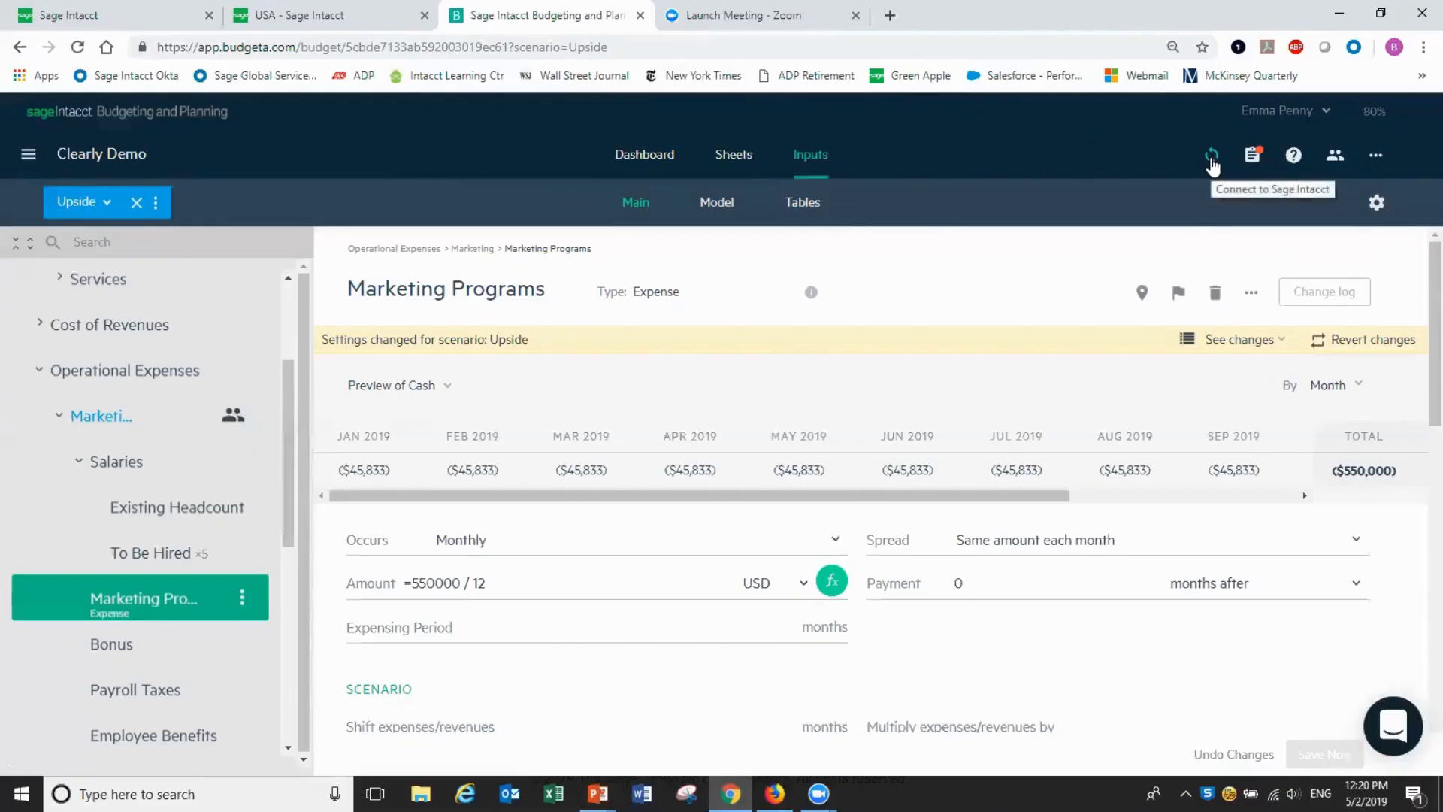
# Connect to Sage Intacct, correcting the company ID and entering the account password
pyautogui.click(1211, 158)
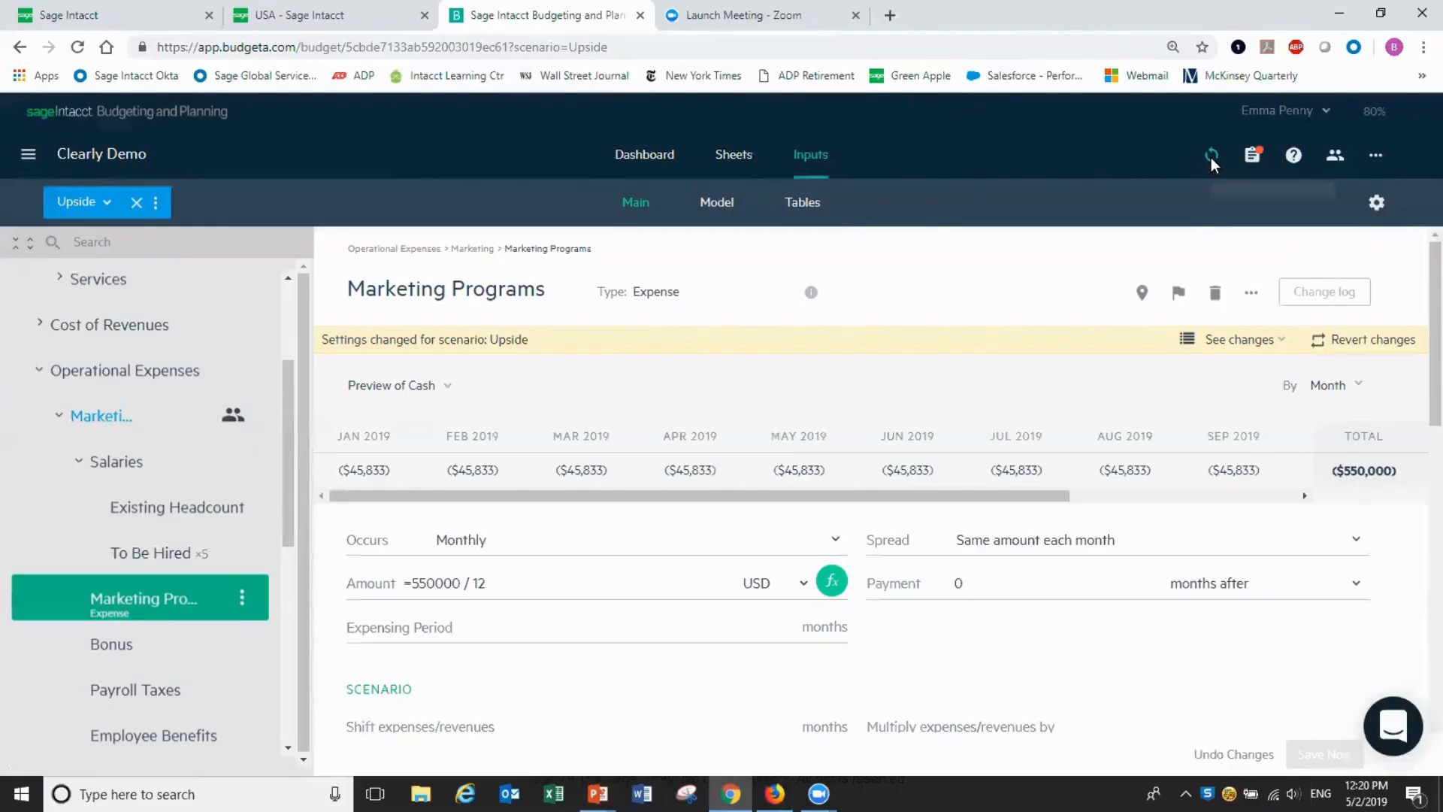
pyautogui.click(850, 296)
pyautogui.doubleClick(849, 296)
pyautogui.click(849, 296)
pyautogui.press('BackSpace')
pyautogui.press('BackSpace')
pyautogui.press('BackSpace')
pyautogui.press('BackSpace')
pyautogui.press('BackSpace')
pyautogui.press('BackSpace')
pyautogui.press('BackSpace')
pyautogui.press('BackSpace')
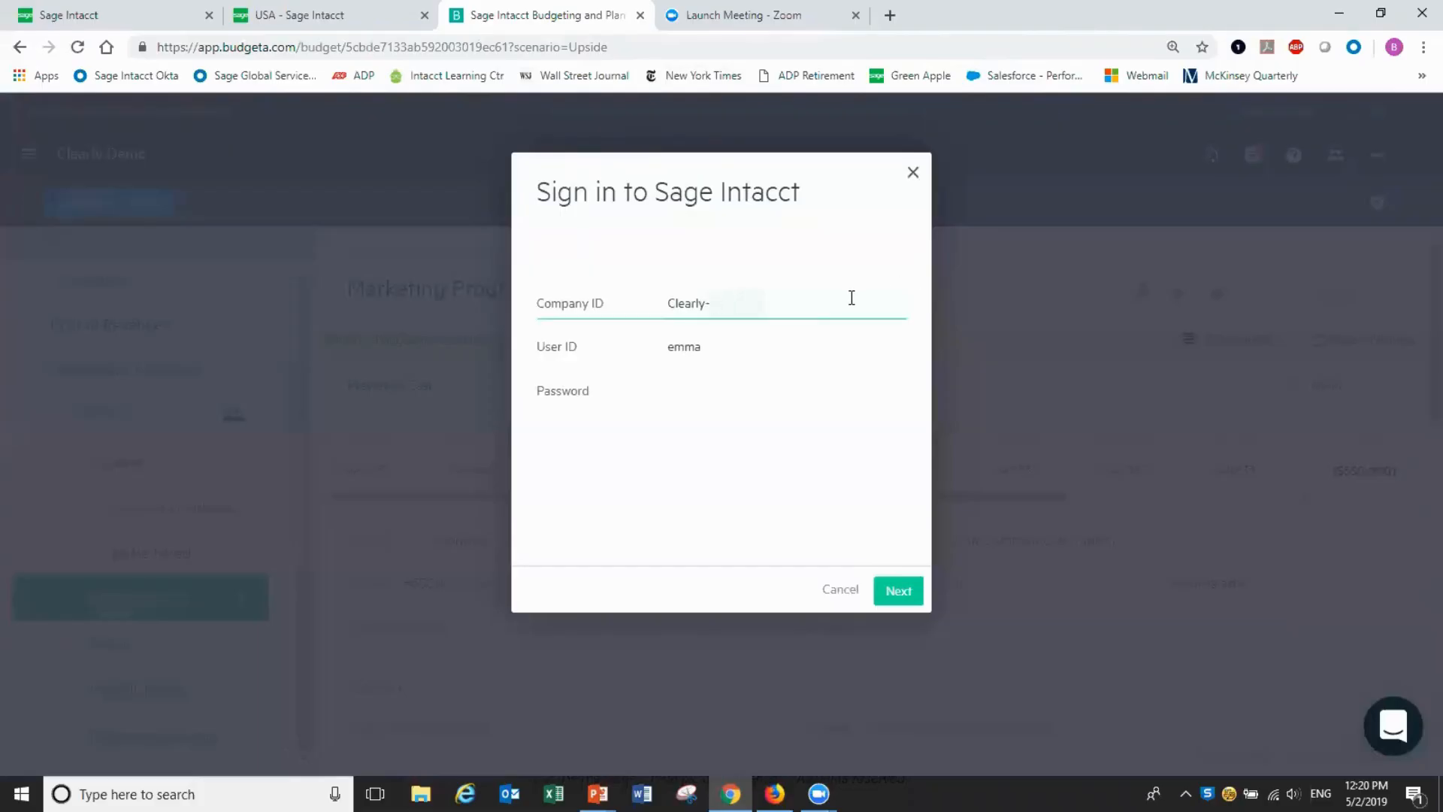
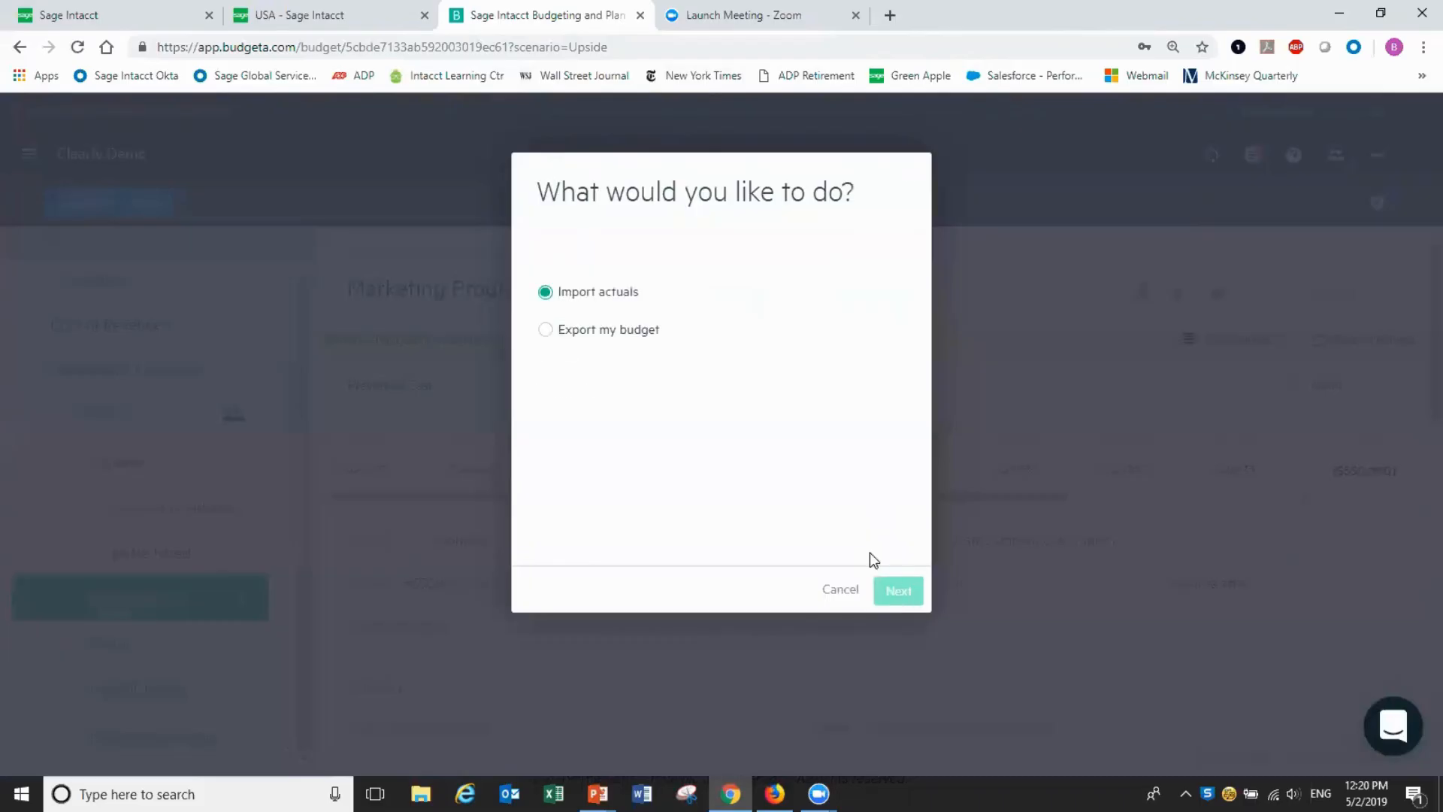
# Set up a budget export with ID '2019 Final Budget', description 'Approved Version', not the default
pyautogui.click(545, 330)
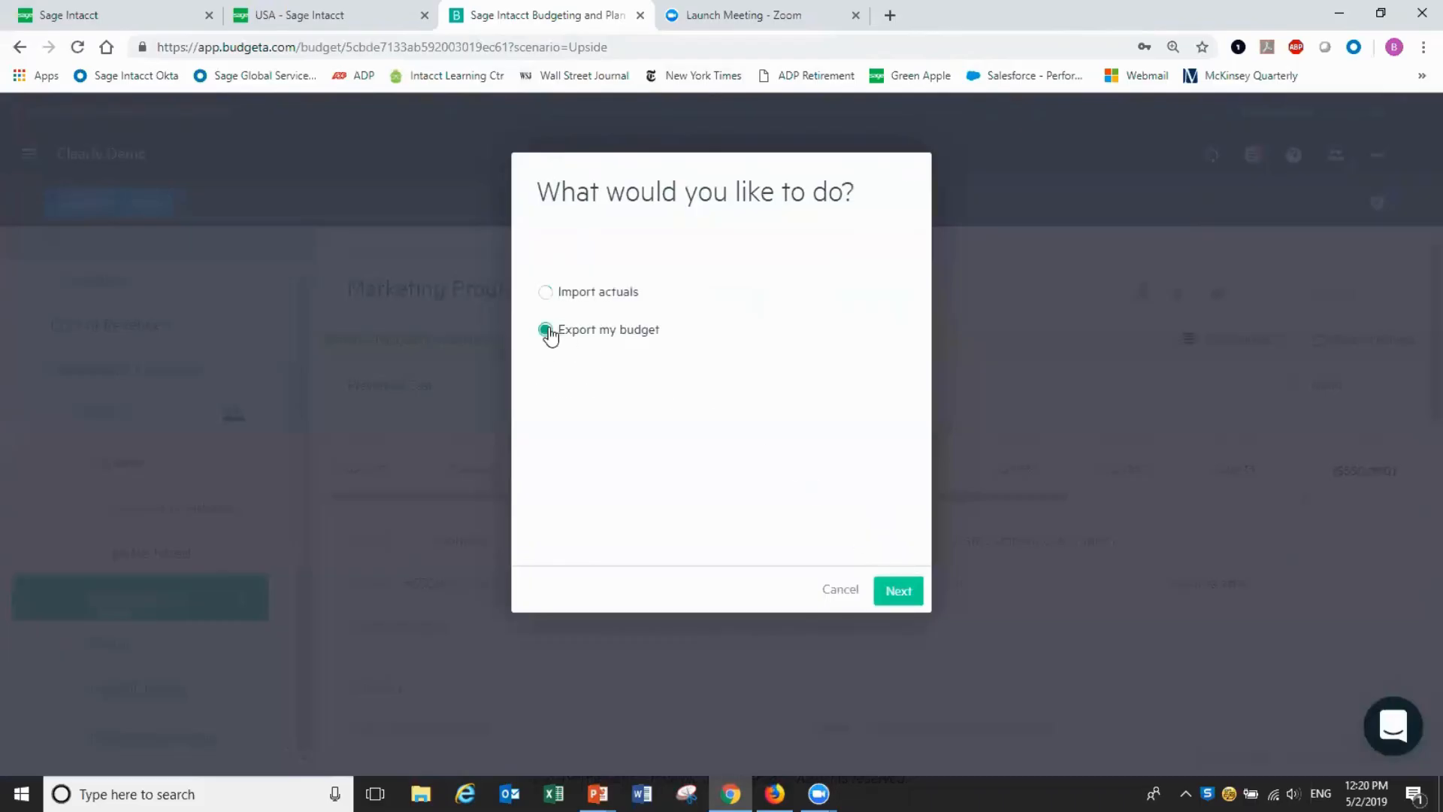
pyautogui.click(919, 599)
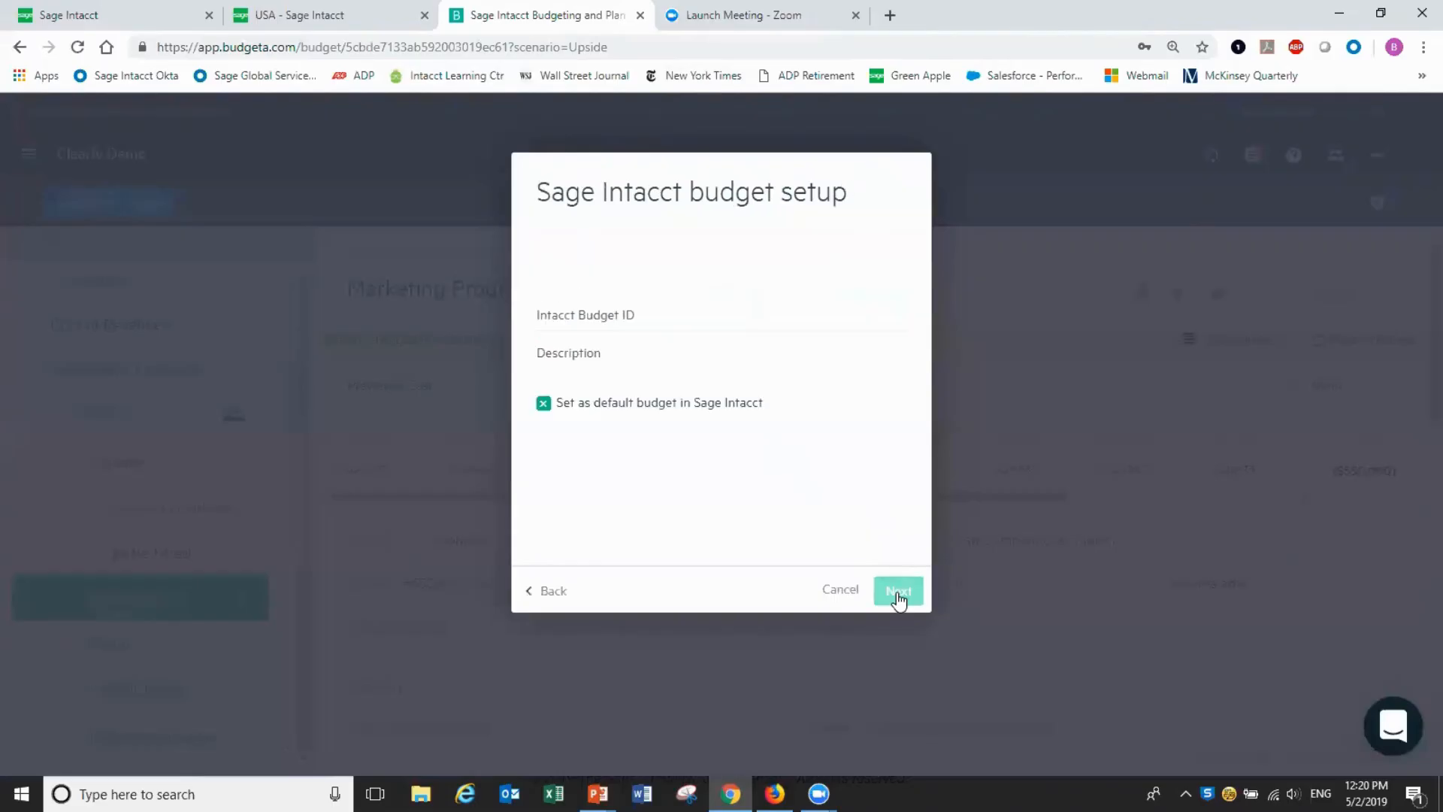
pyautogui.click(694, 324)
pyautogui.write('2019 Final Budget')
pyautogui.press('Tab')
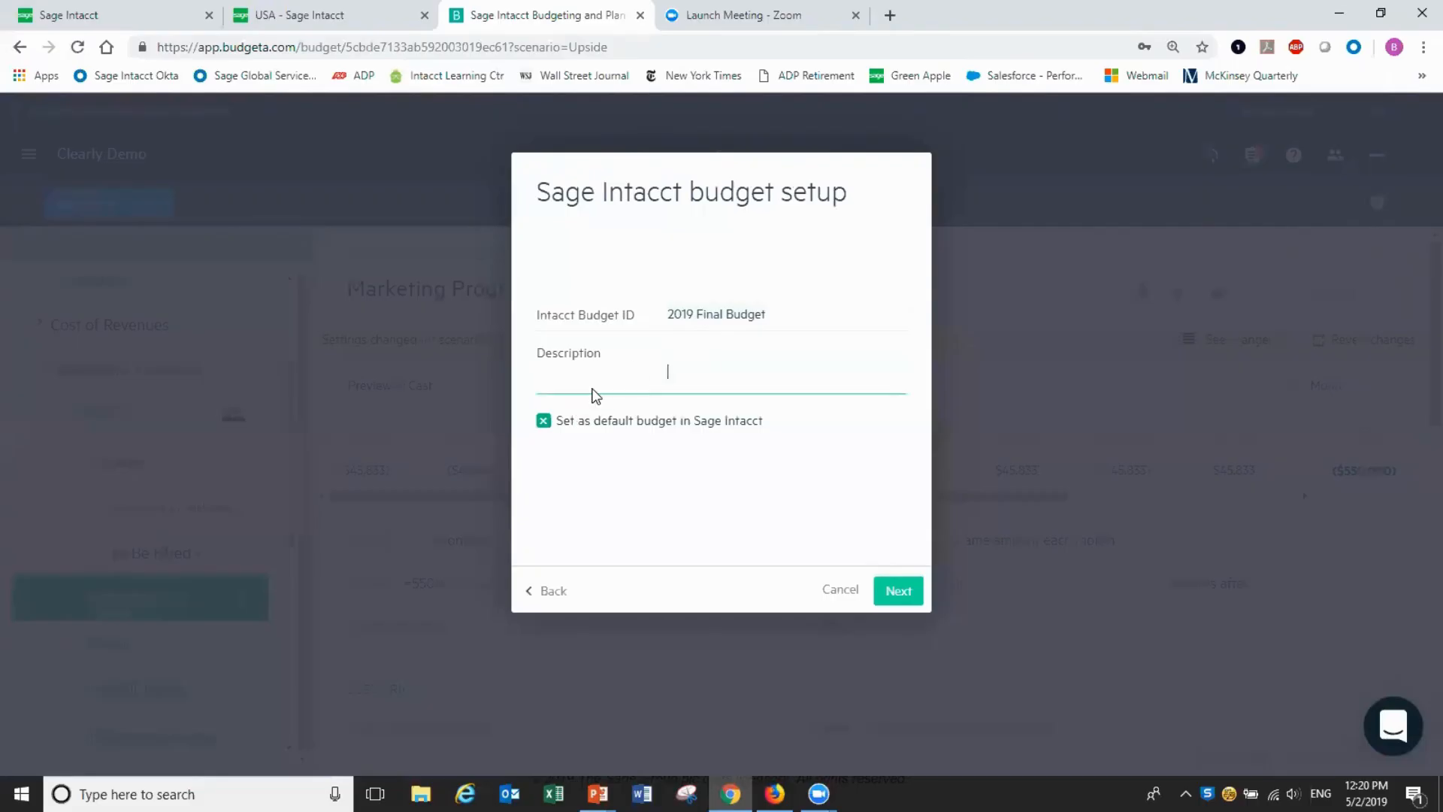
pyautogui.write('Approved Version')
pyautogui.click(543, 421)
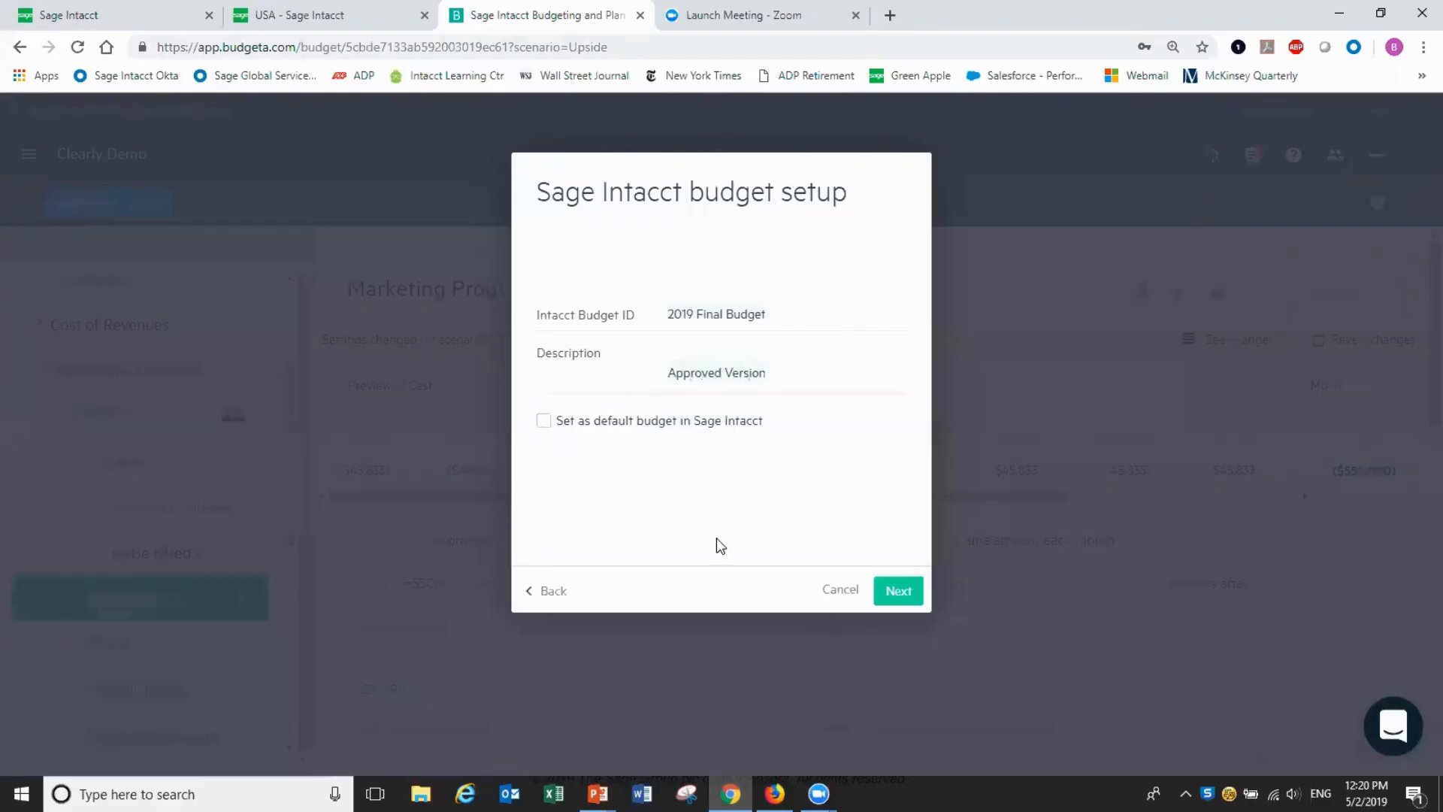
pyautogui.click(893, 594)
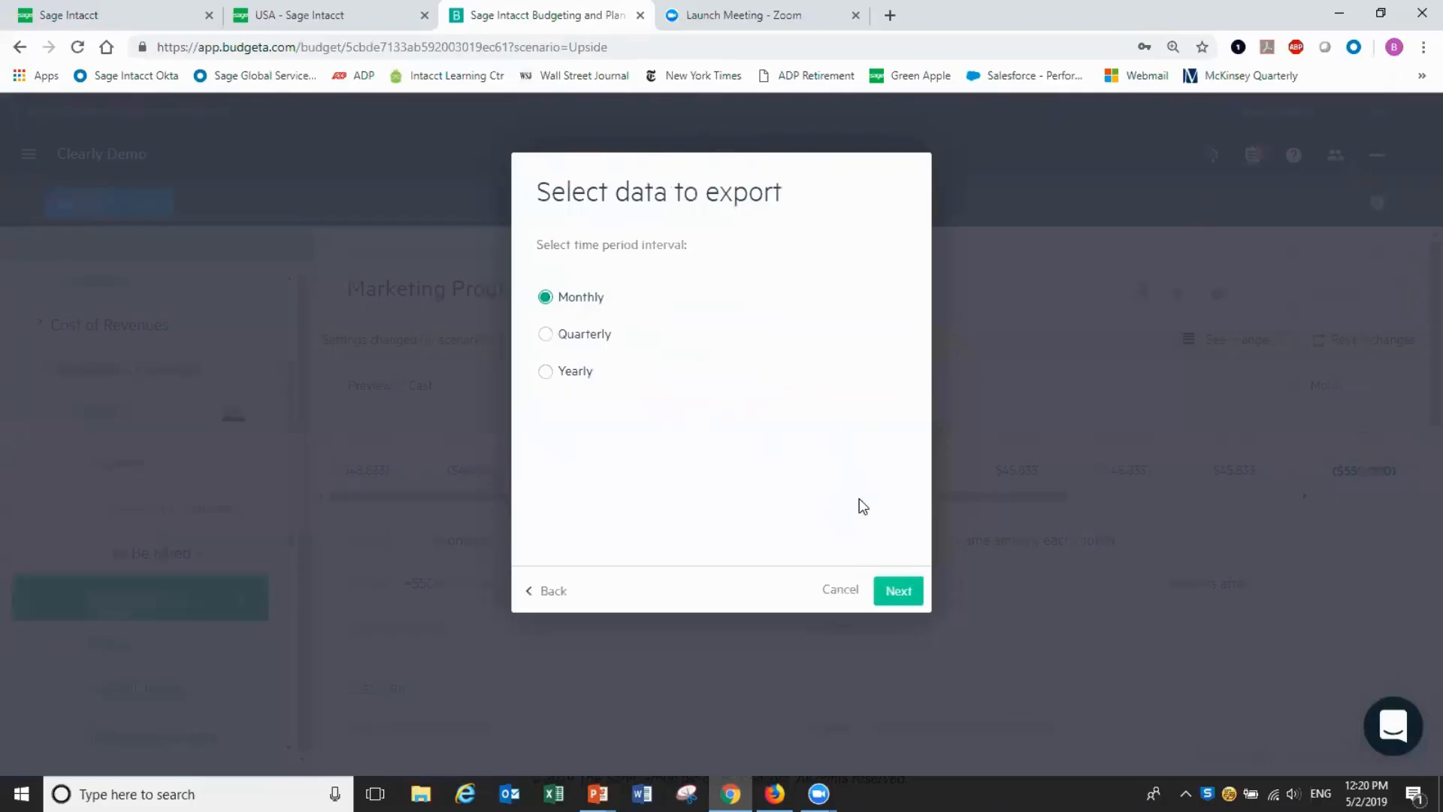
# Export monthly without the Category dimension, then reload Sage Intacct's Budgets list to confirm
pyautogui.click(898, 594)
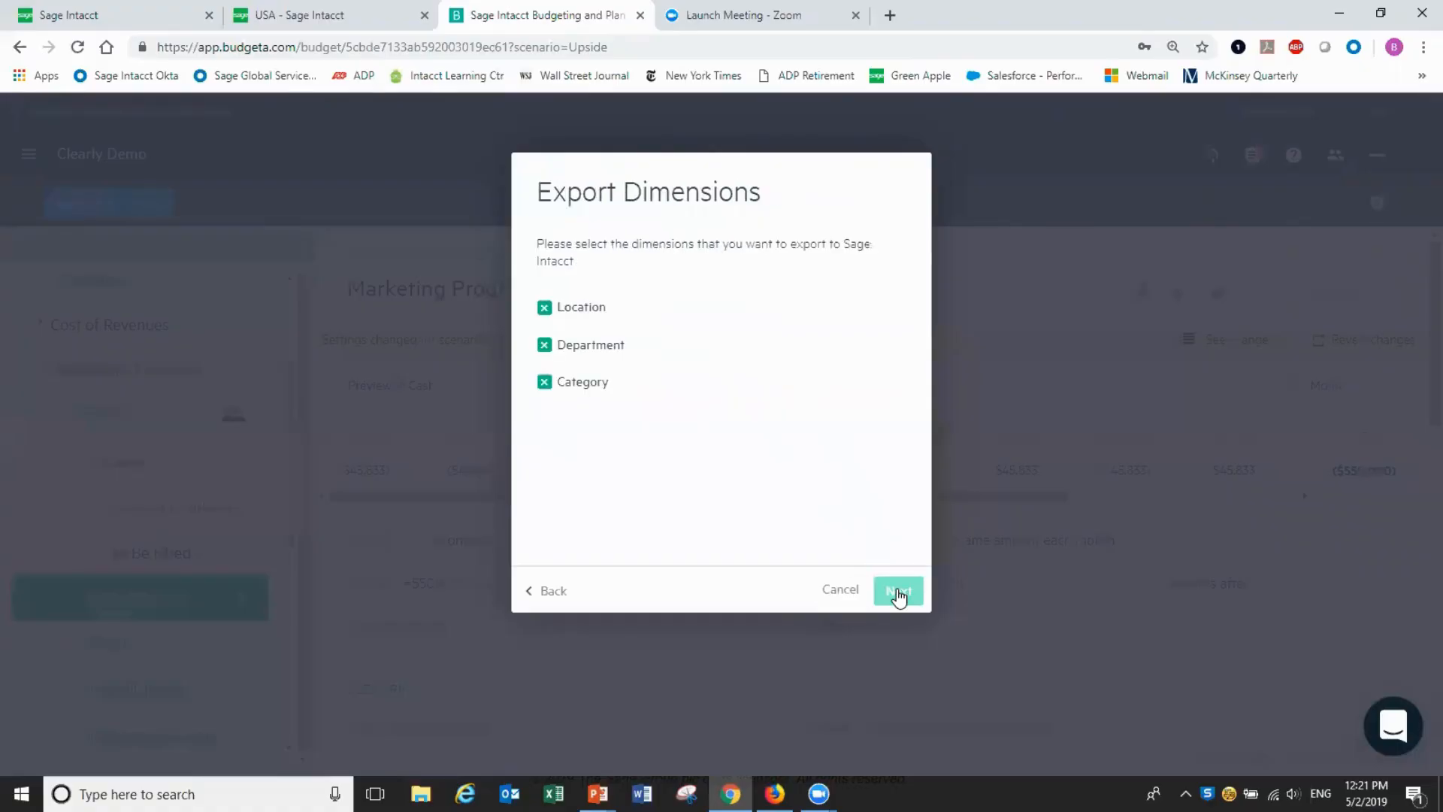
pyautogui.click(544, 385)
pyautogui.click(890, 586)
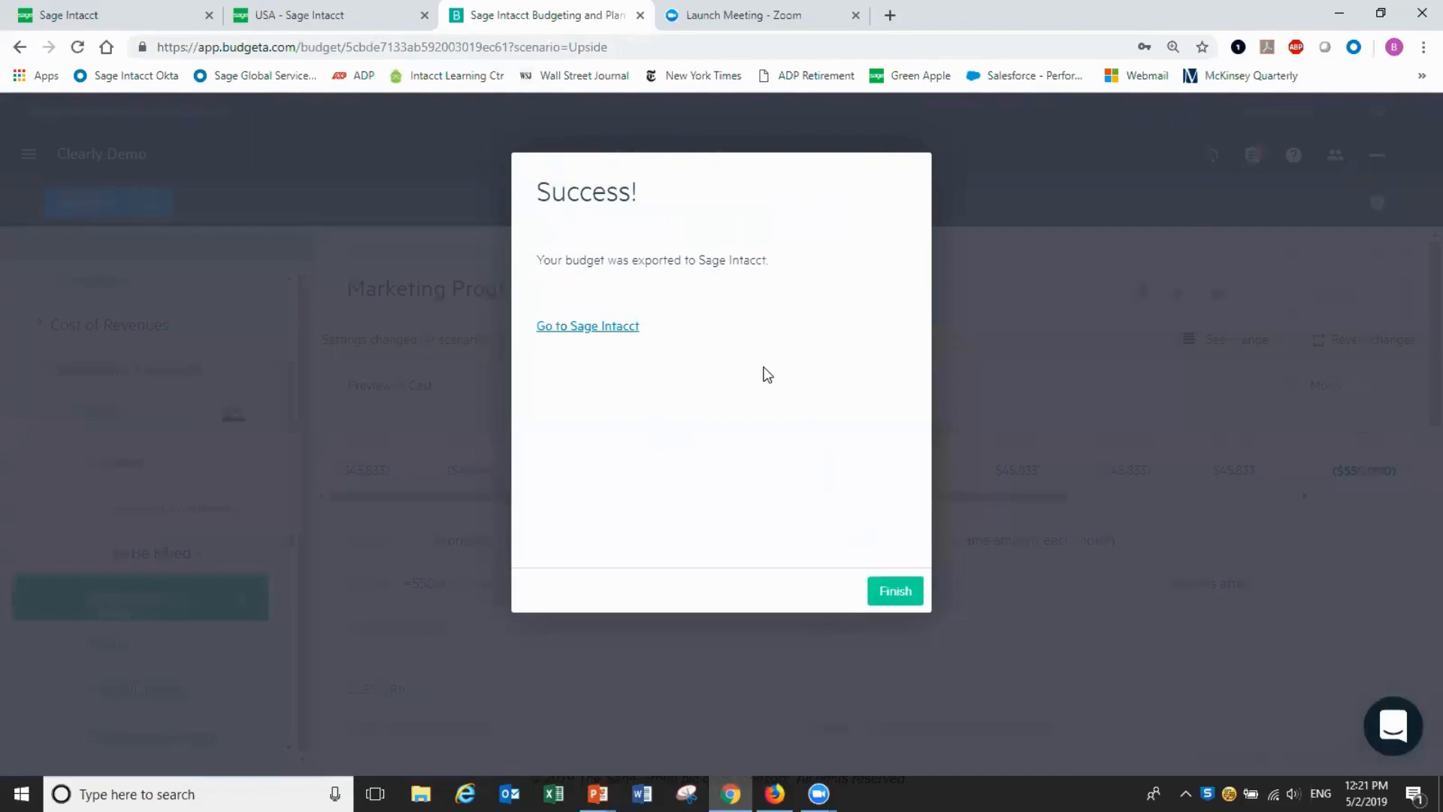
pyautogui.click(89, 20)
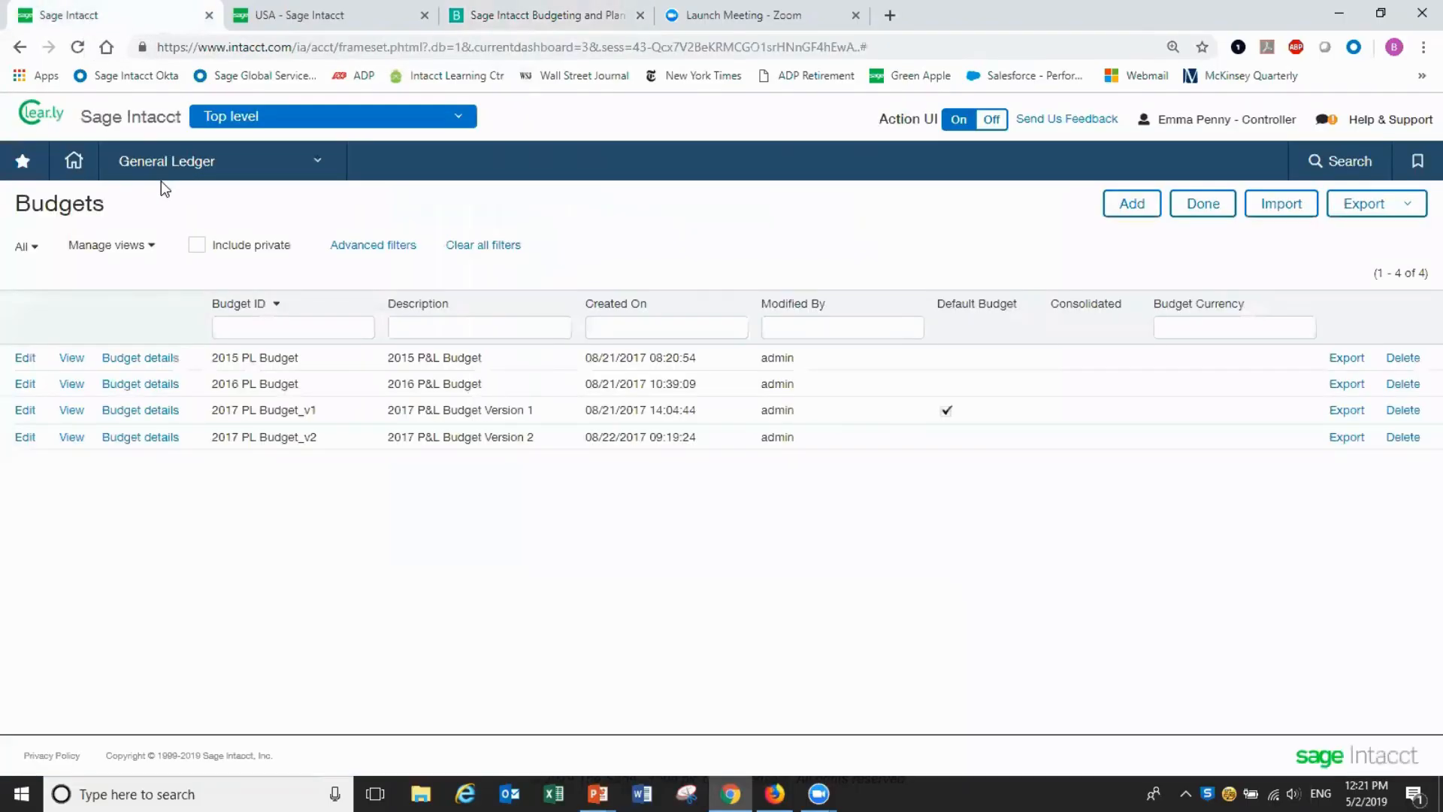
pyautogui.click(77, 49)
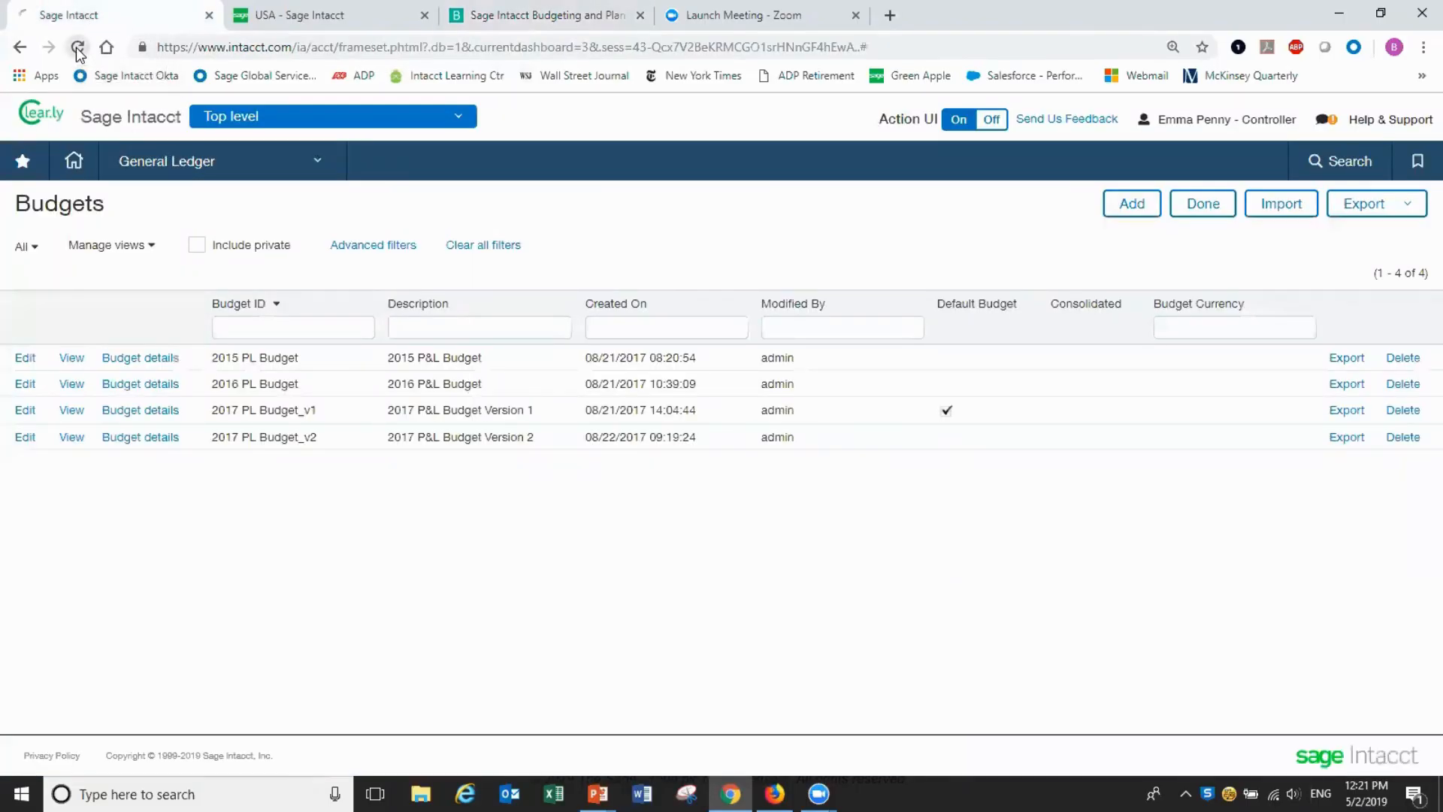
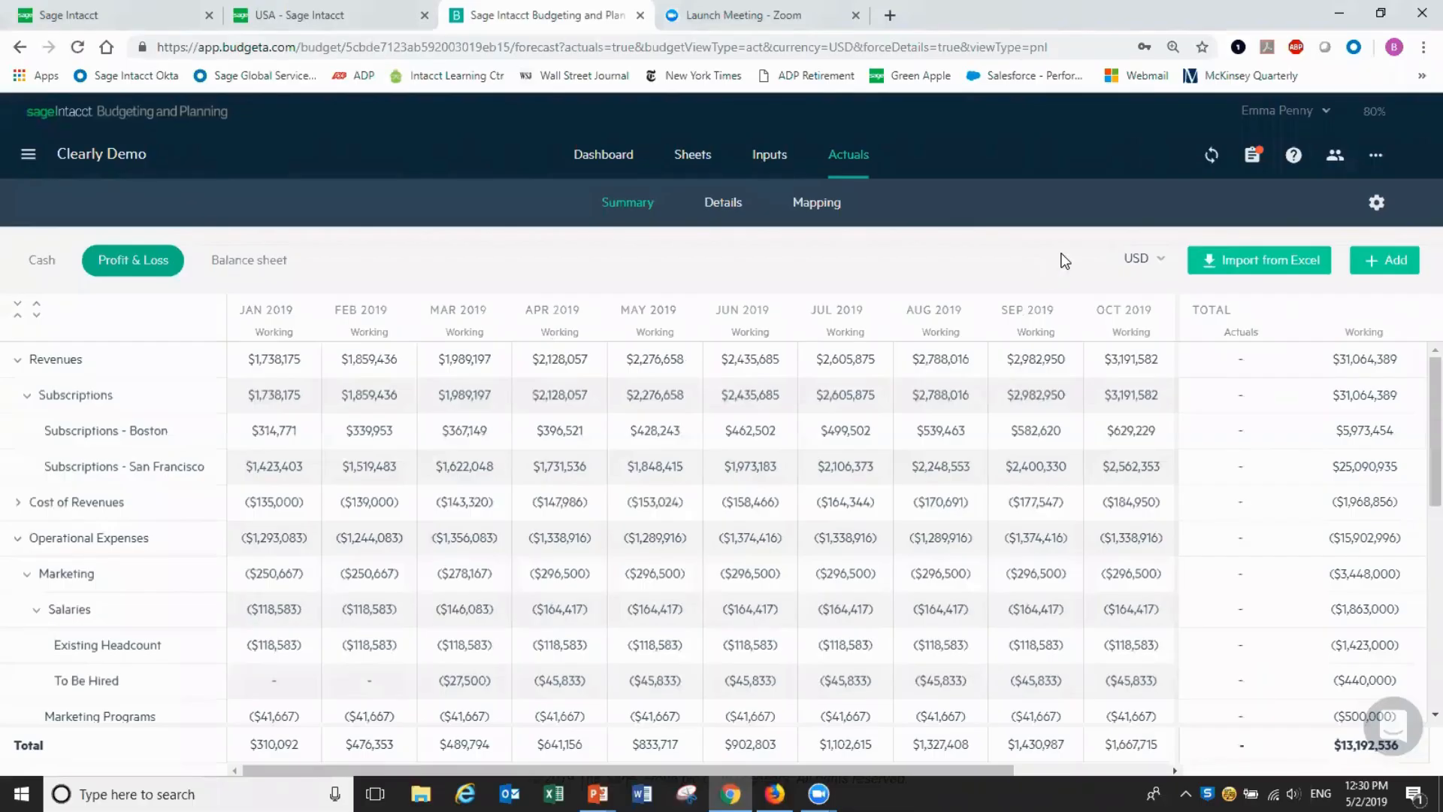
# From the Profit & Loss actuals summary, start syncing with Sage Intacct to pull actuals
pyautogui.click(1208, 157)
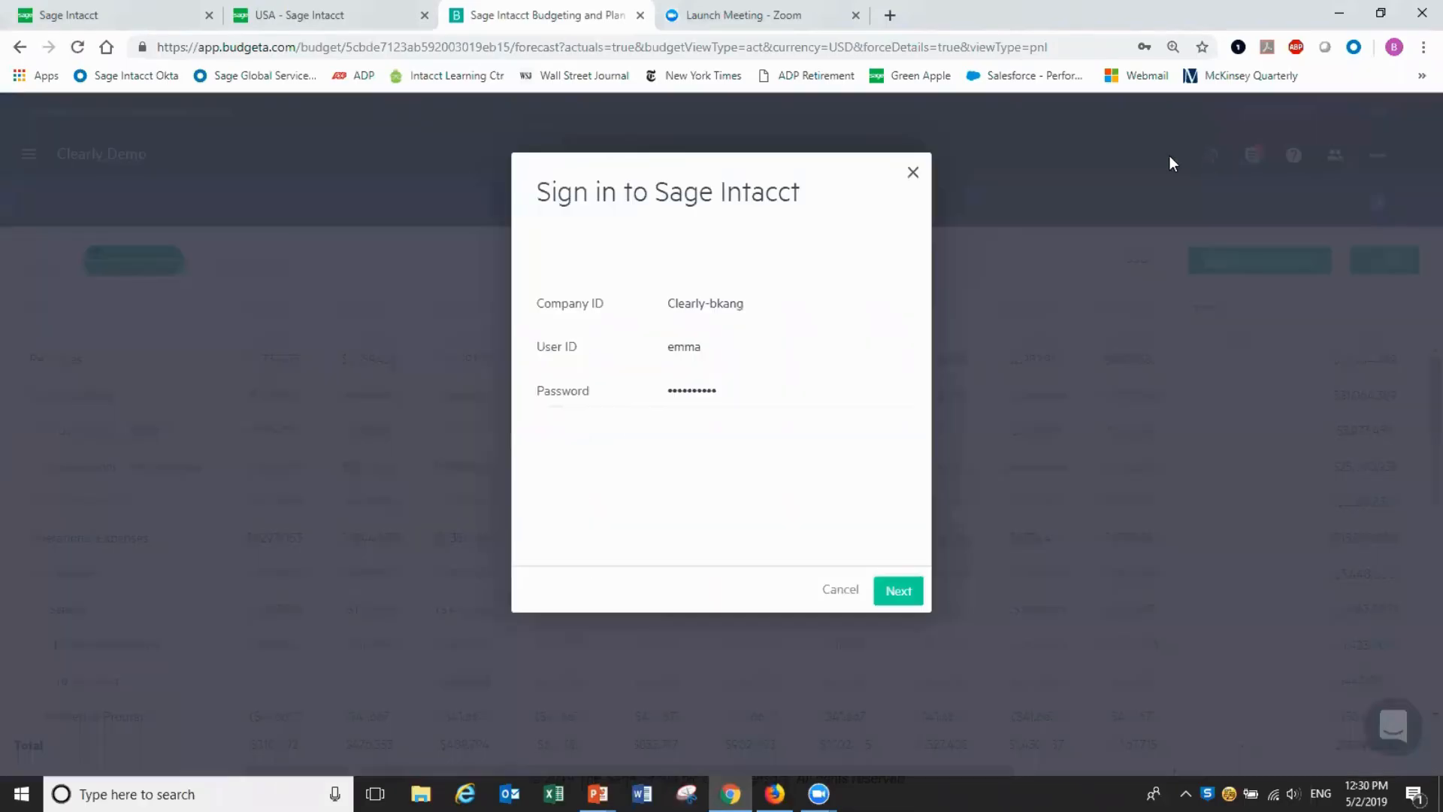
# Sign in and import actuals, keeping all three reports, all dimensions and the Global book
pyautogui.click(909, 592)
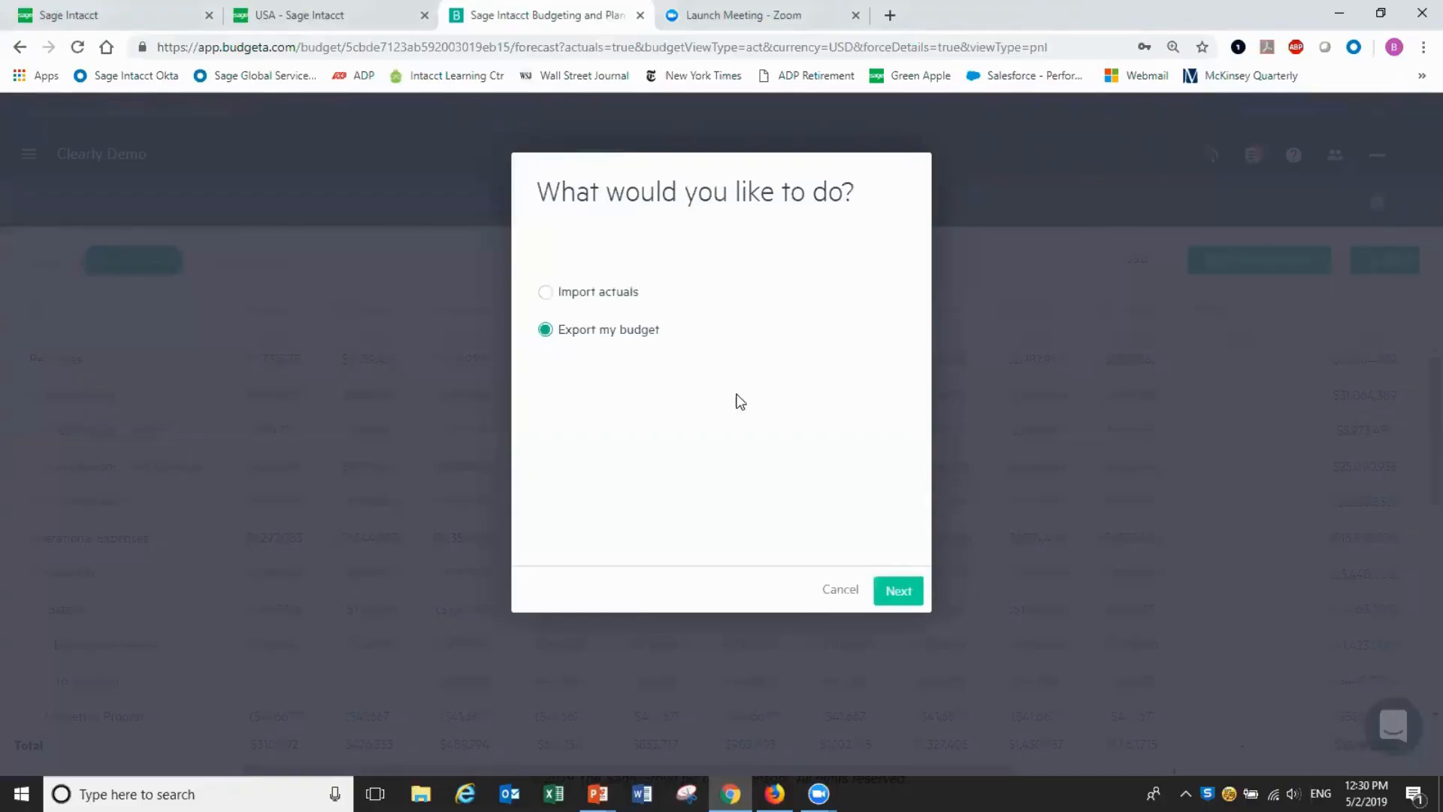
pyautogui.click(551, 296)
pyautogui.click(902, 594)
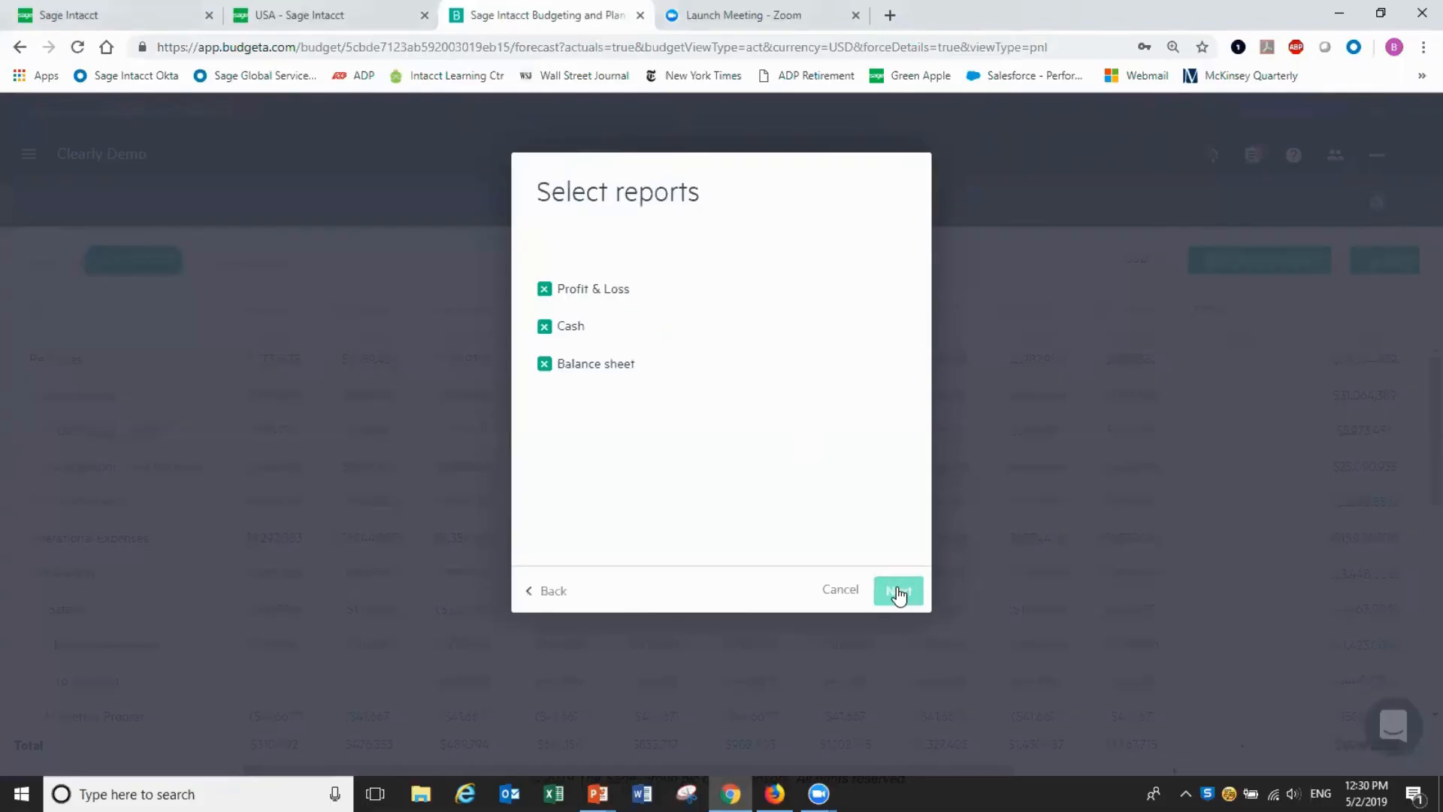
pyautogui.click(898, 593)
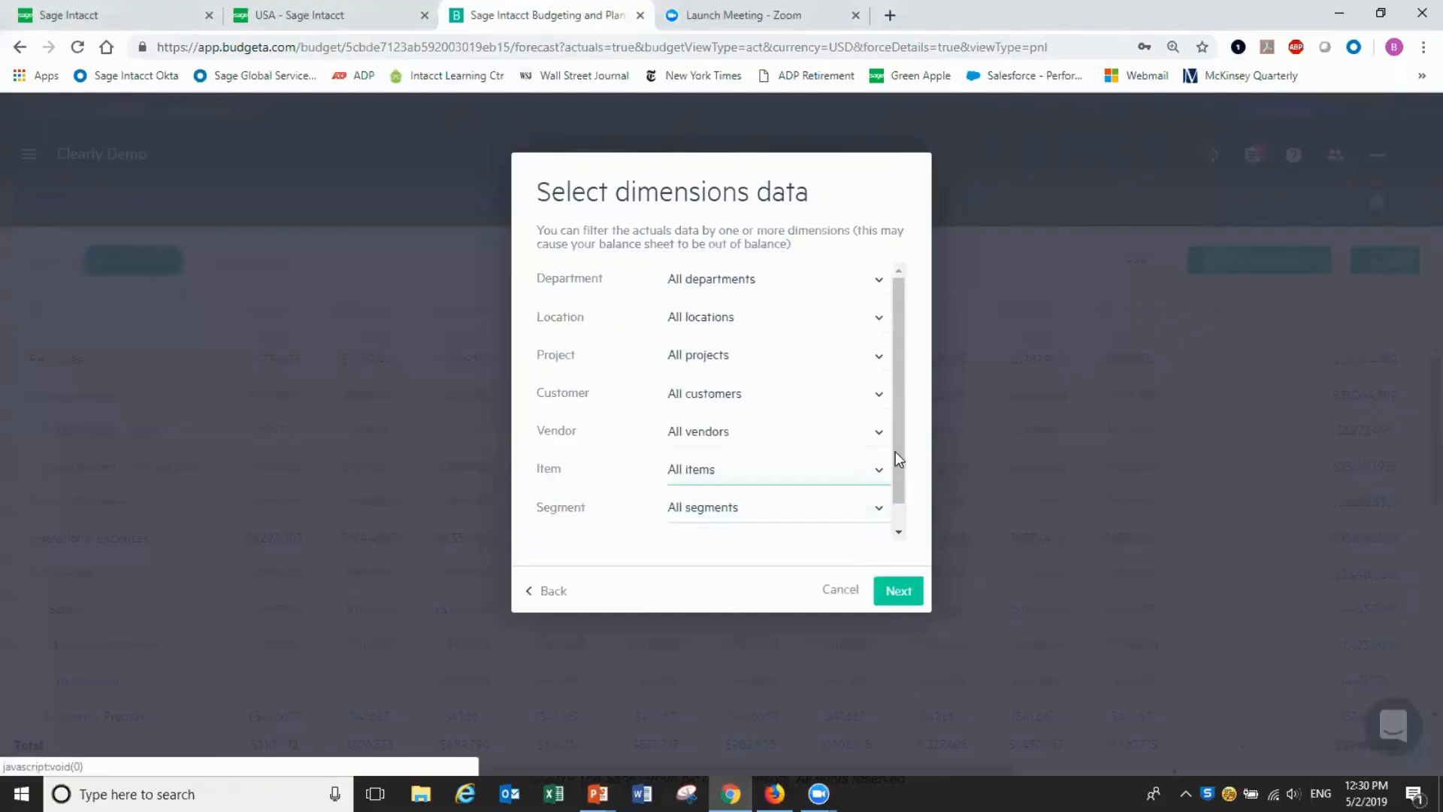
pyautogui.moveTo(902, 429); pyautogui.dragTo(895, 458)
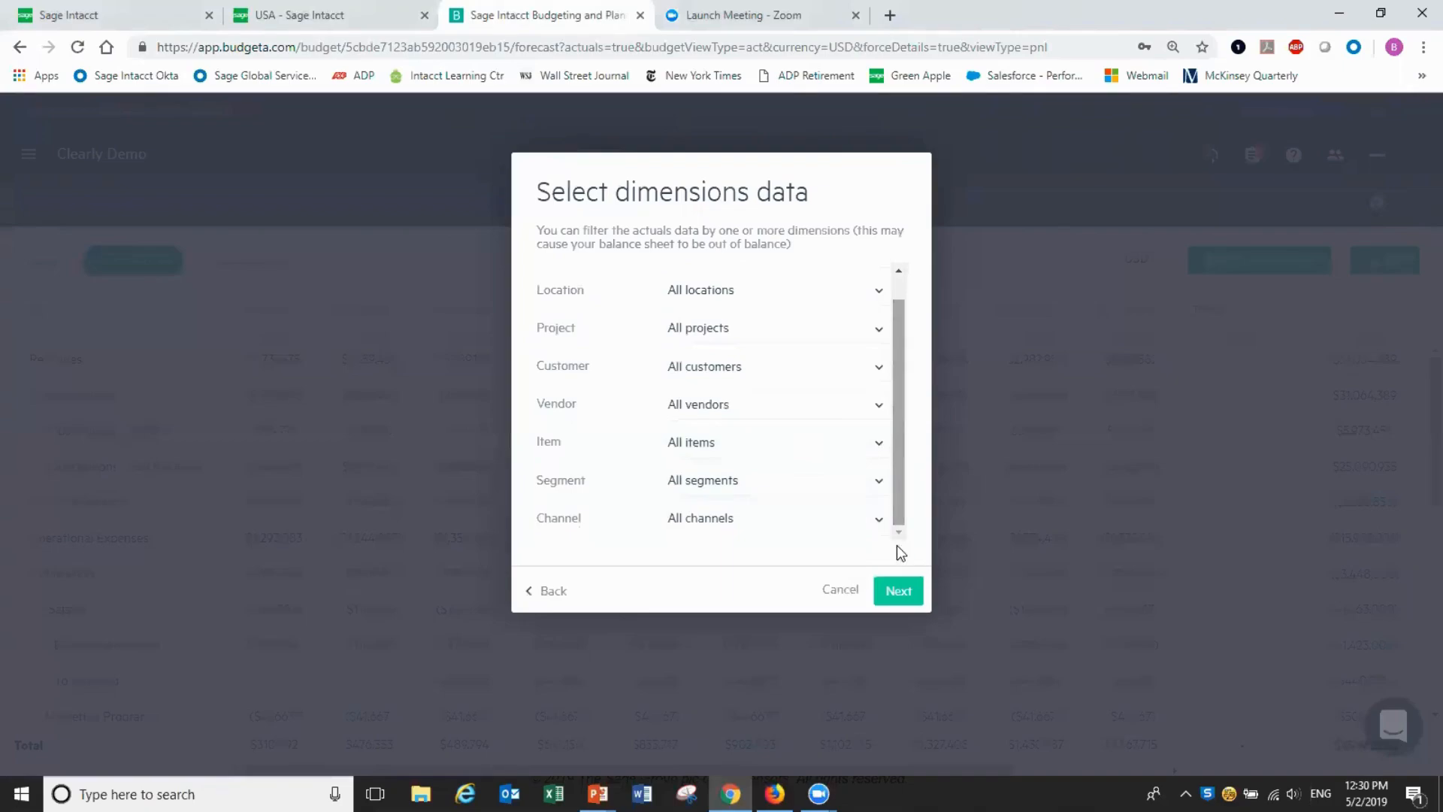
pyautogui.click(893, 593)
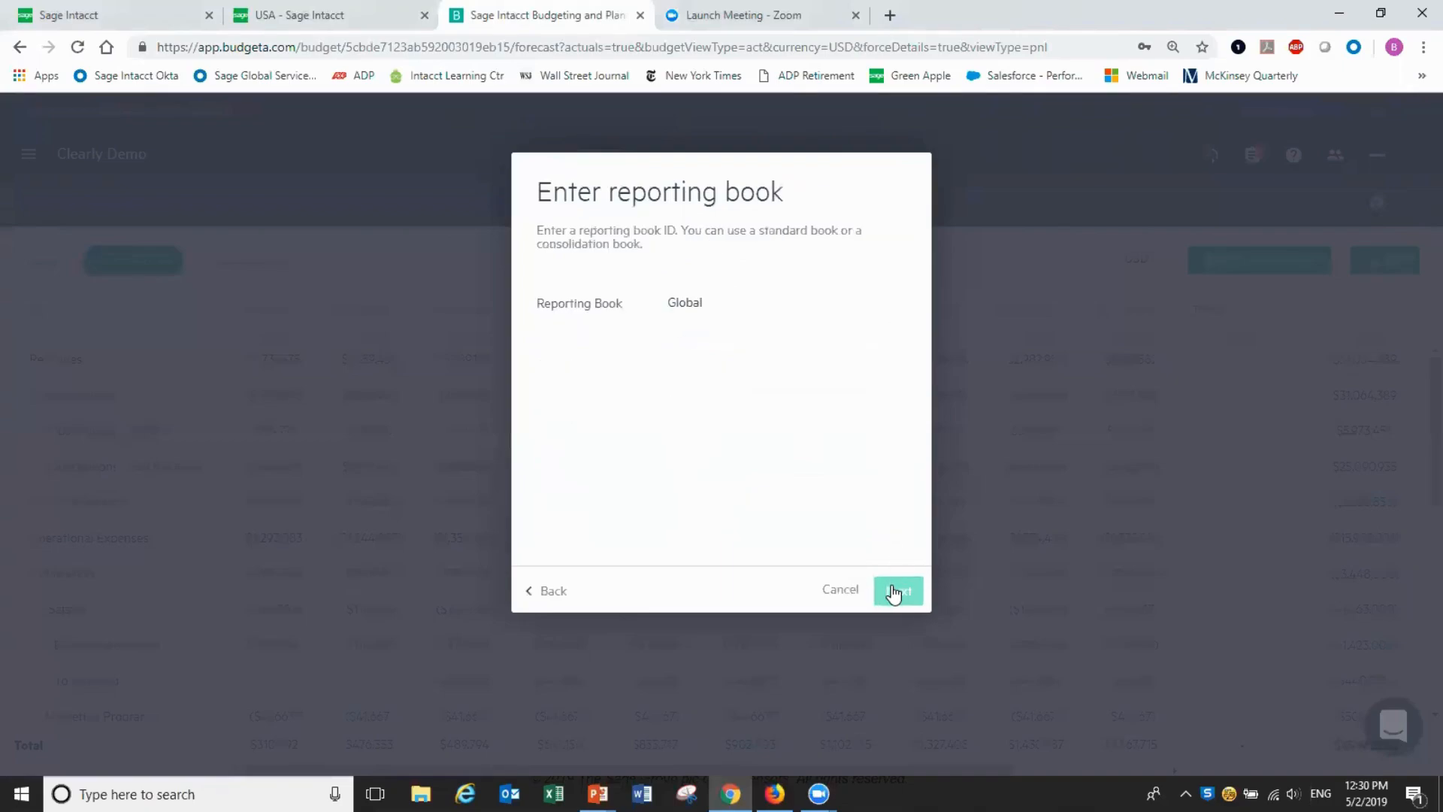
pyautogui.click(894, 593)
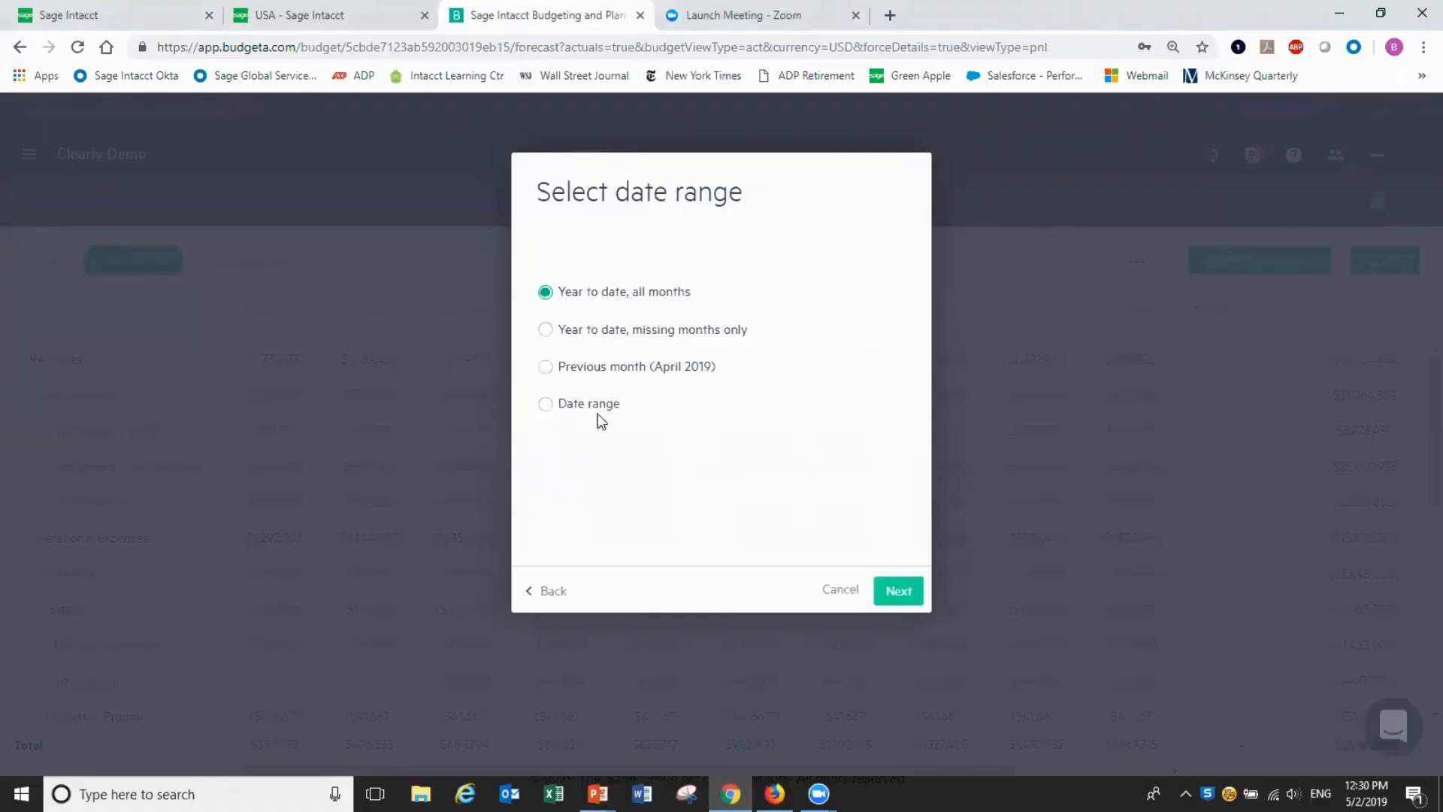
# Limit the import to a 01/2019–01/2019 date range and start importing
pyautogui.click(546, 406)
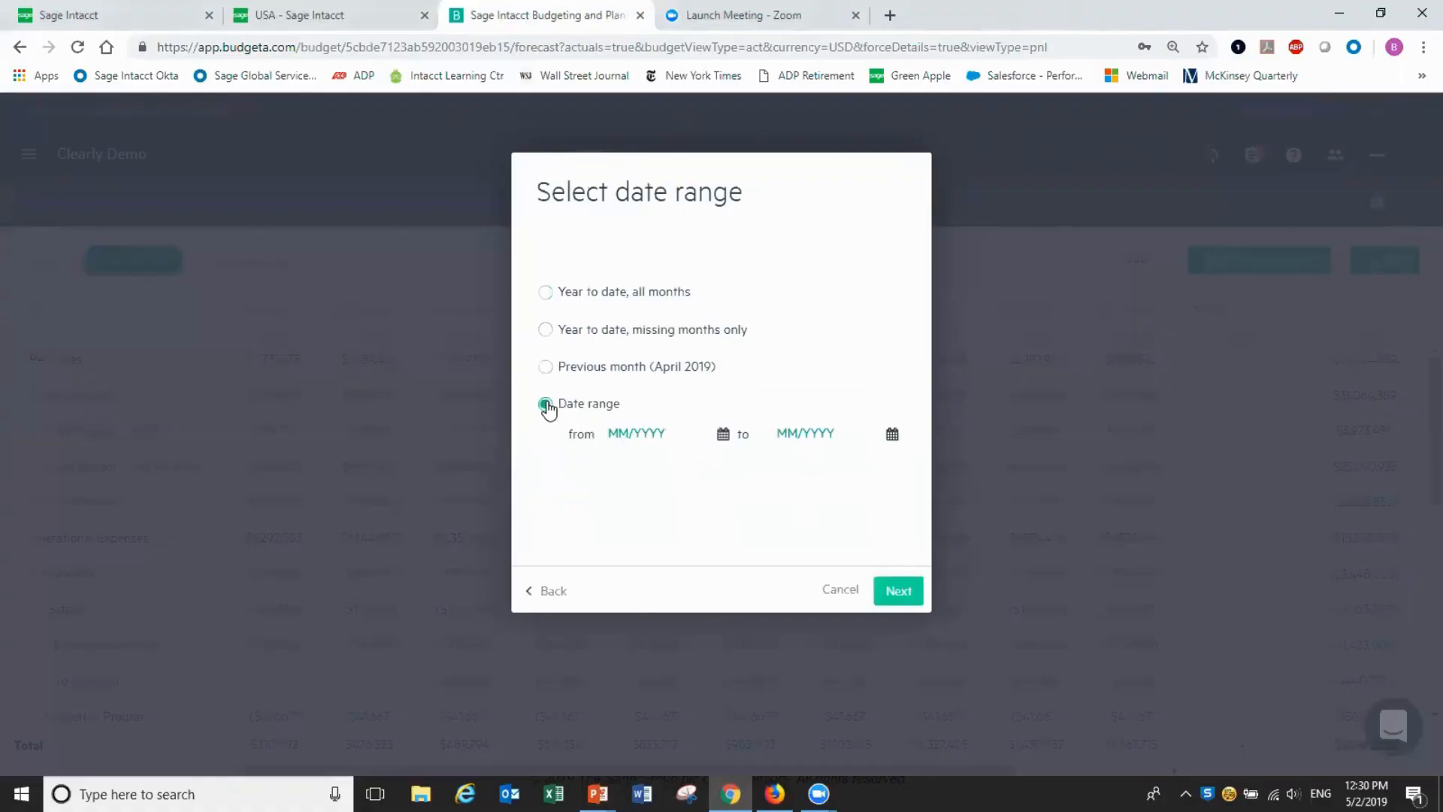
pyautogui.click(634, 432)
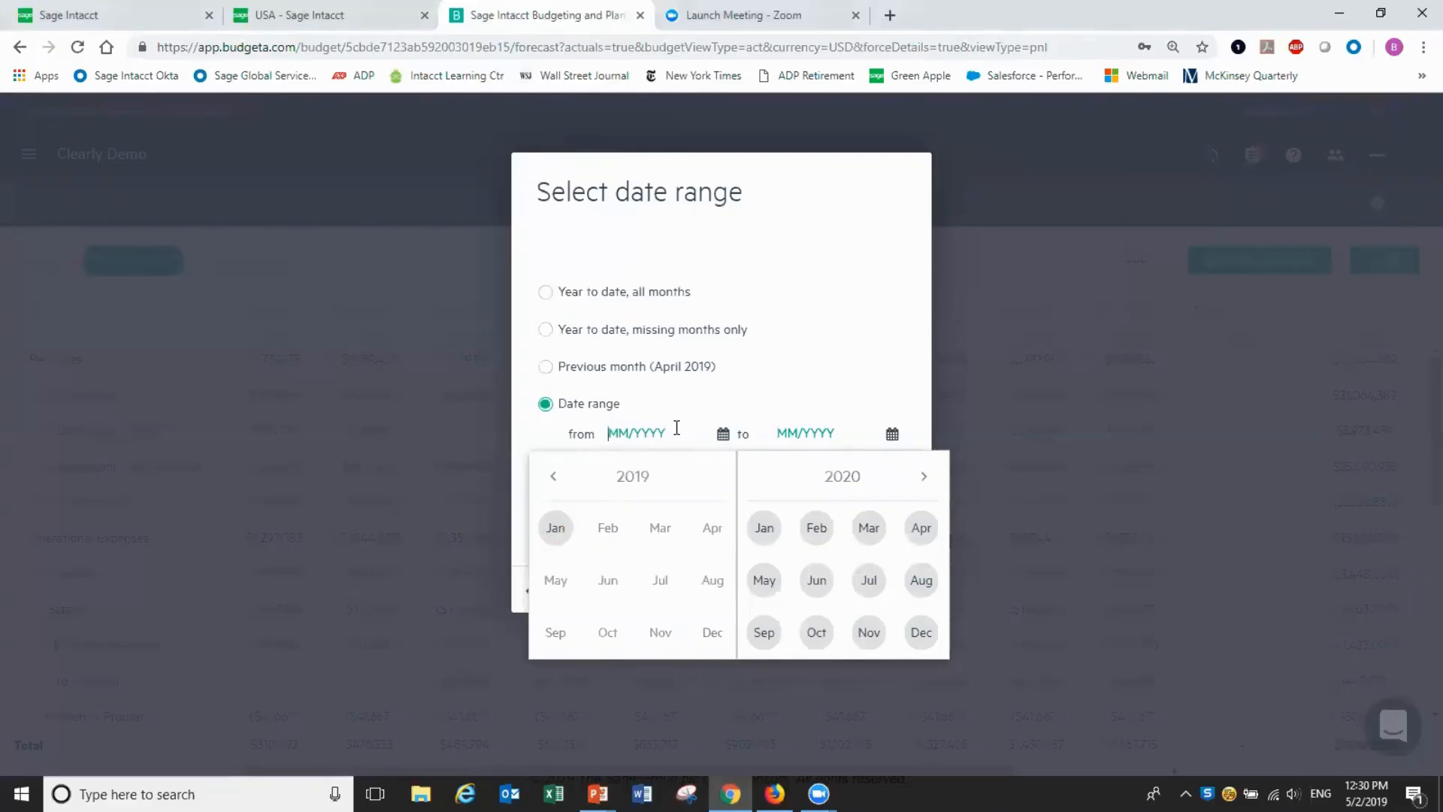
pyautogui.write('01/2019')
pyautogui.click(808, 443)
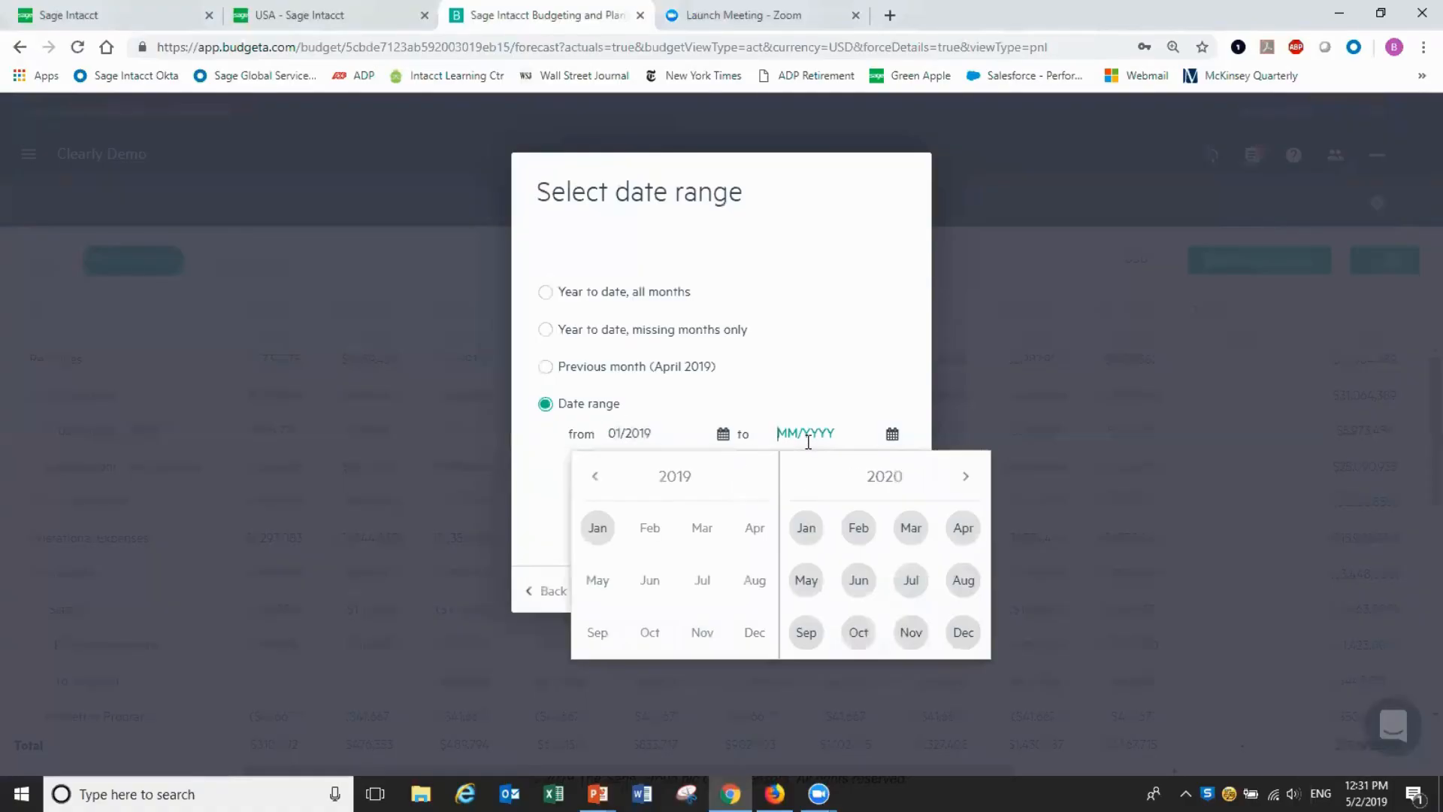
pyautogui.write('01')
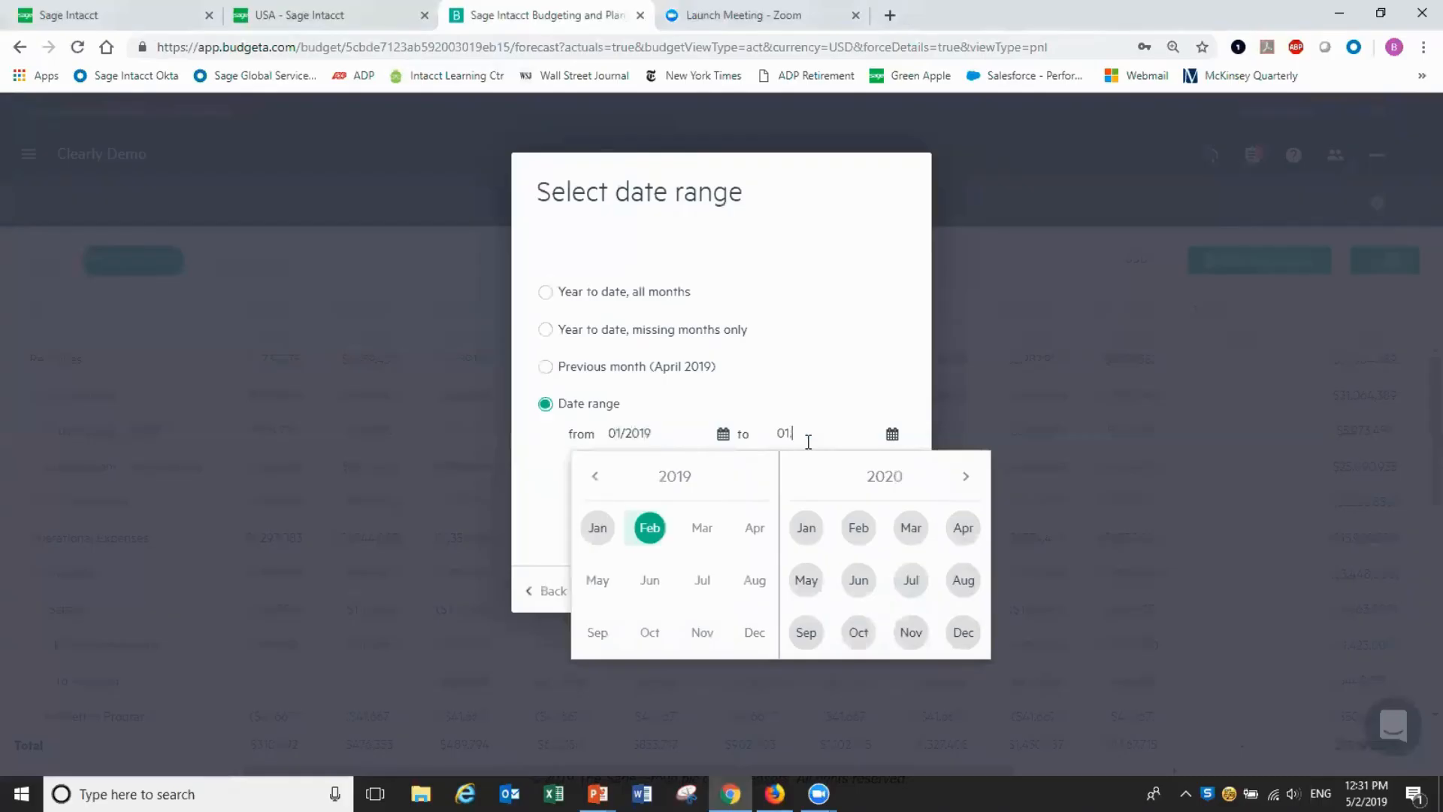
pyautogui.write('/2019')
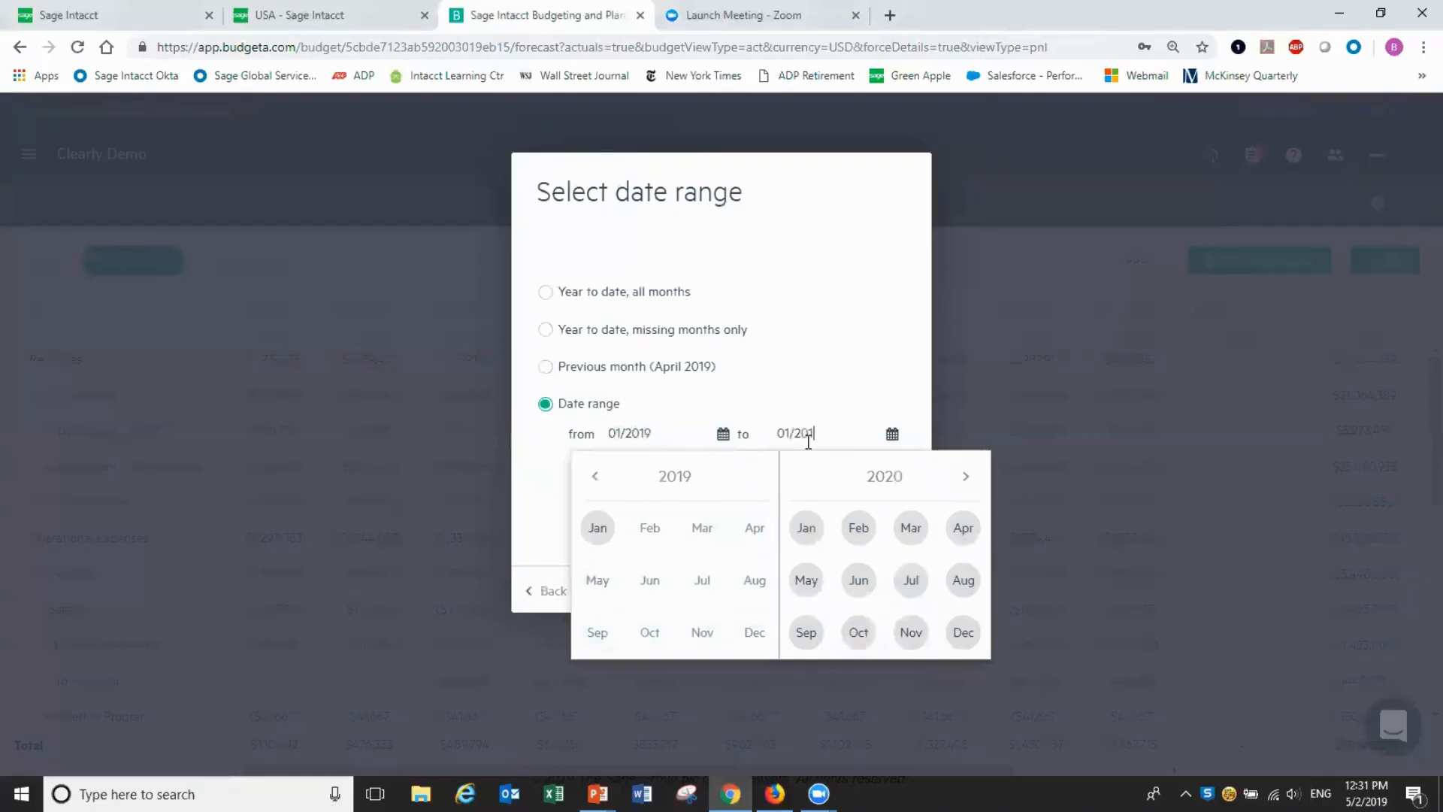
pyautogui.click(919, 364)
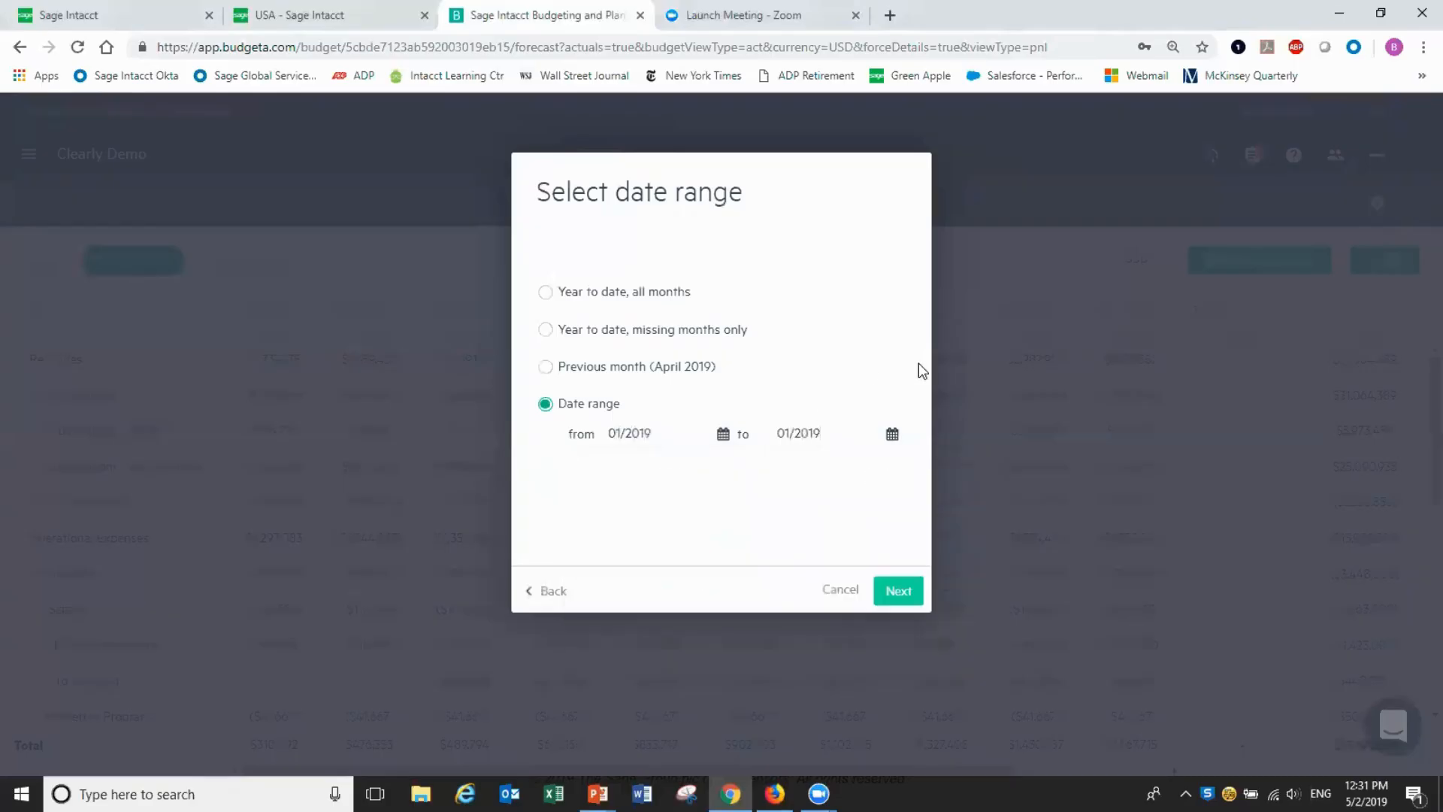
pyautogui.click(899, 589)
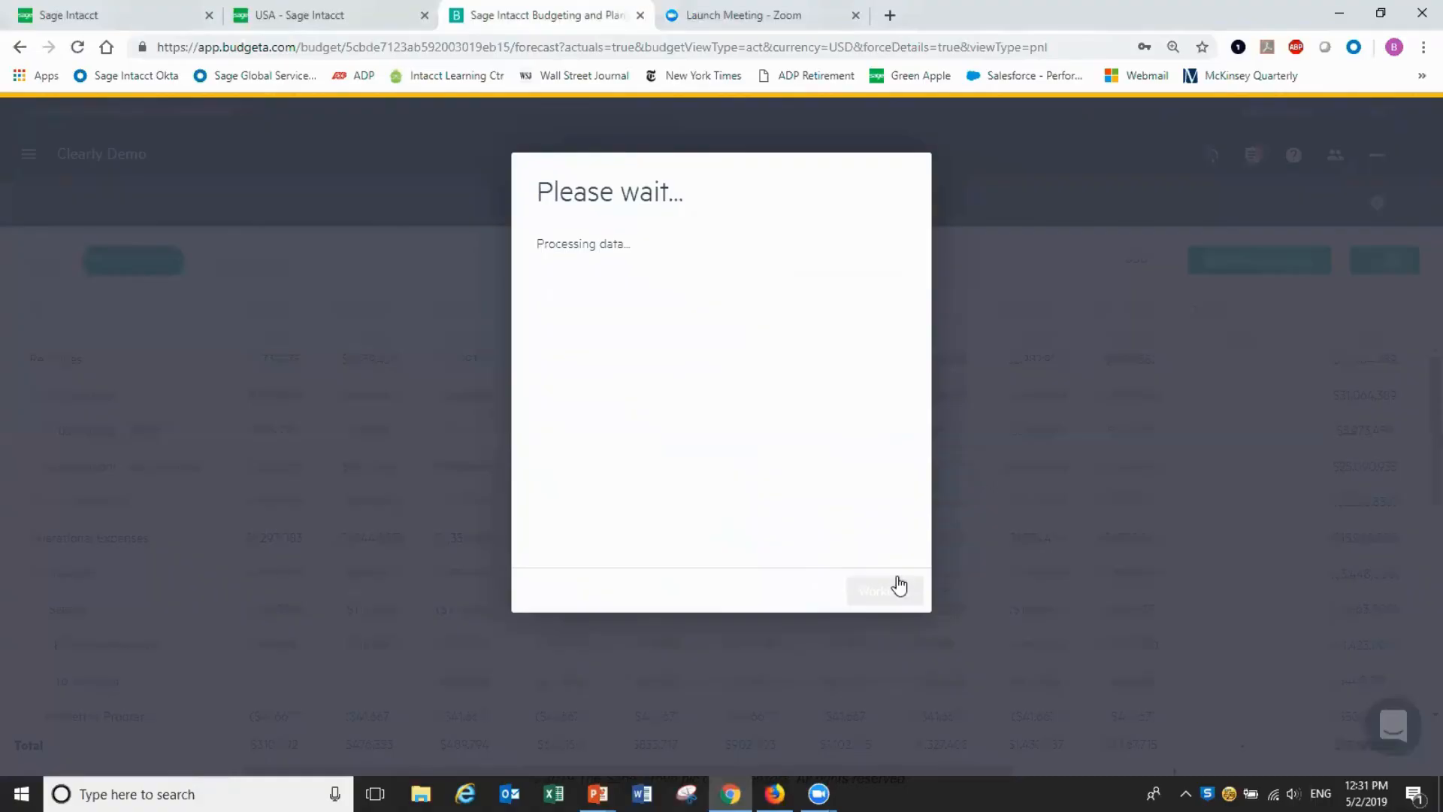
# Finish the import, then expand the Subscriptions revenue group in the company's inputs
pyautogui.click(899, 587)
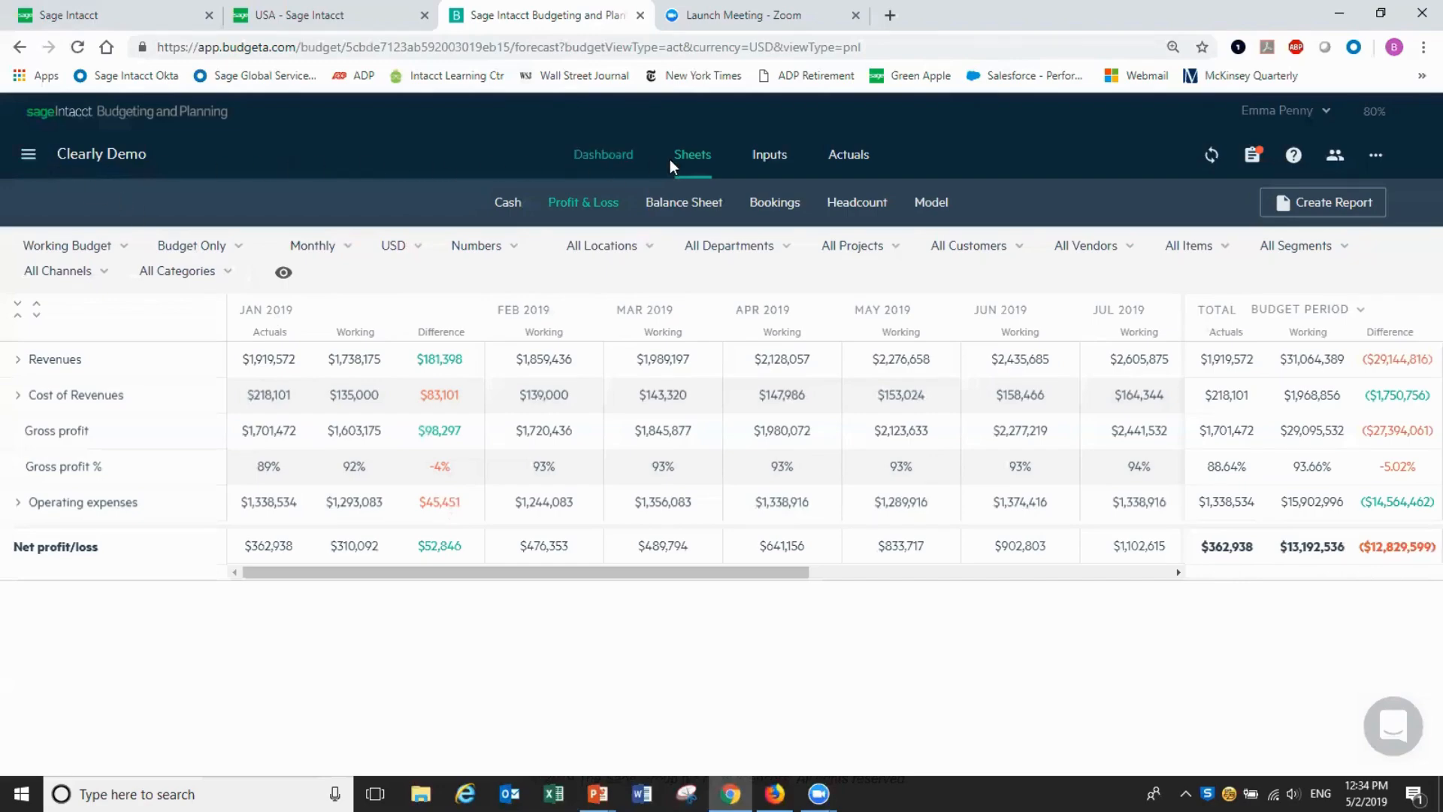
pyautogui.click(765, 156)
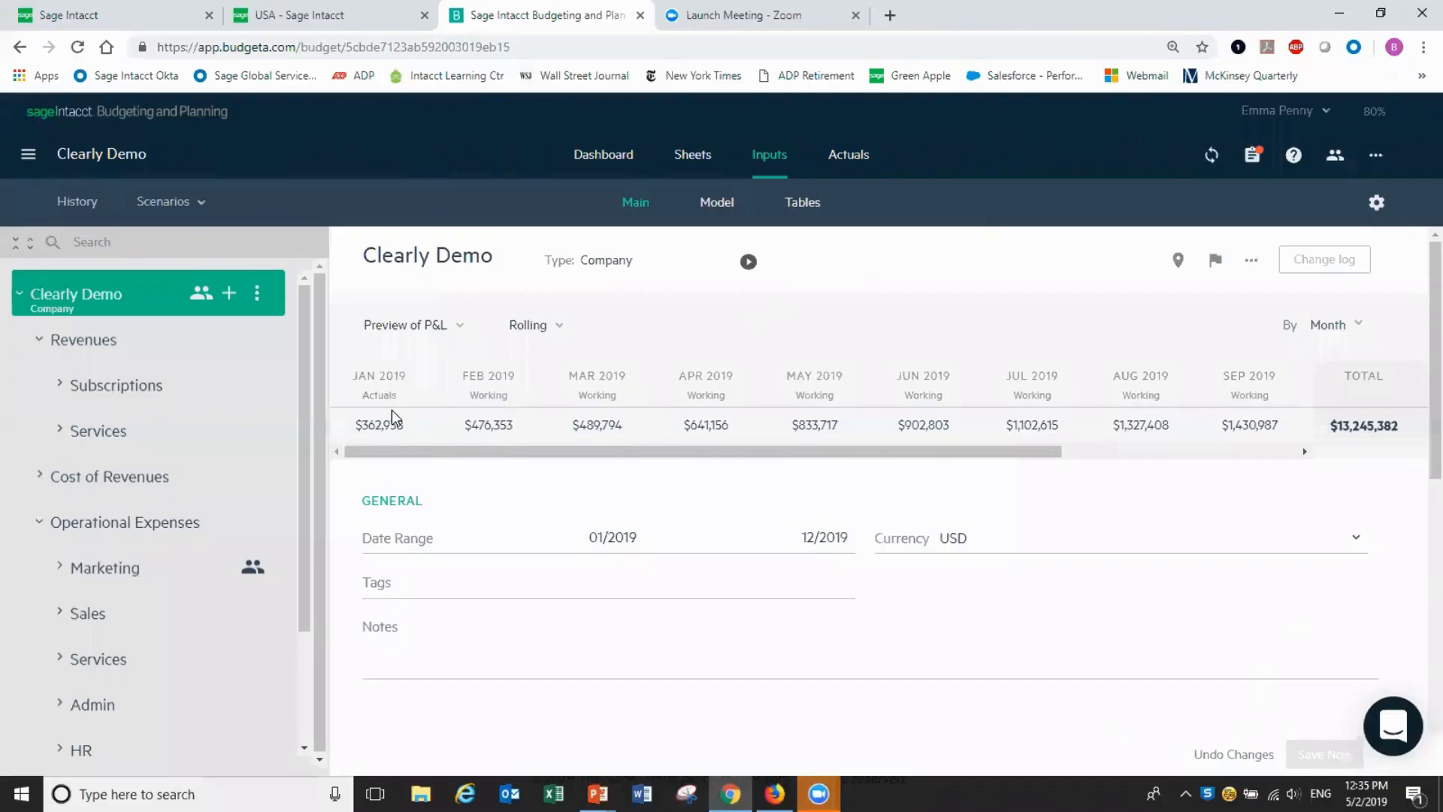
pyautogui.click(64, 387)
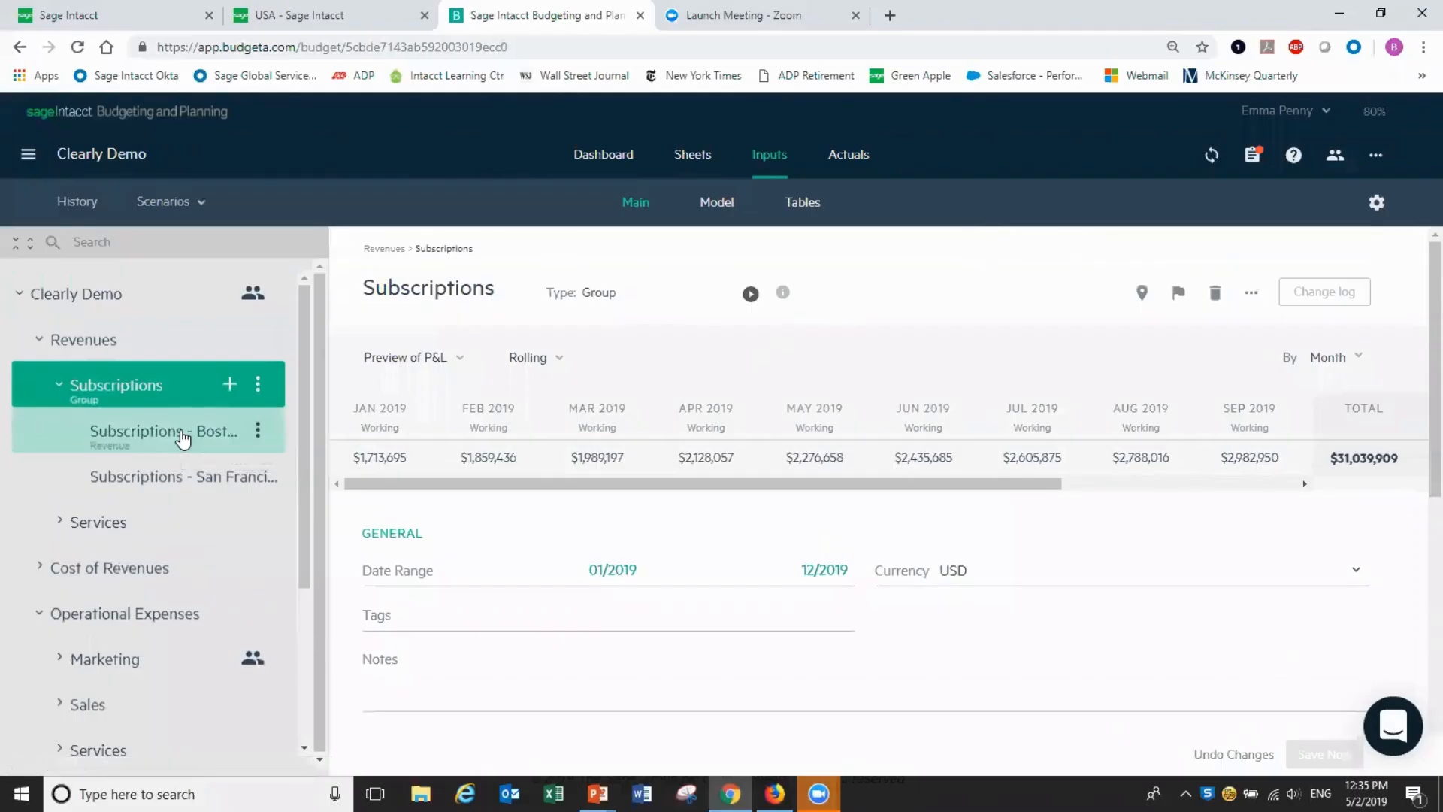
# Lower the Subscriptions - Boston growth rate from 8 to 6
pyautogui.click(183, 438)
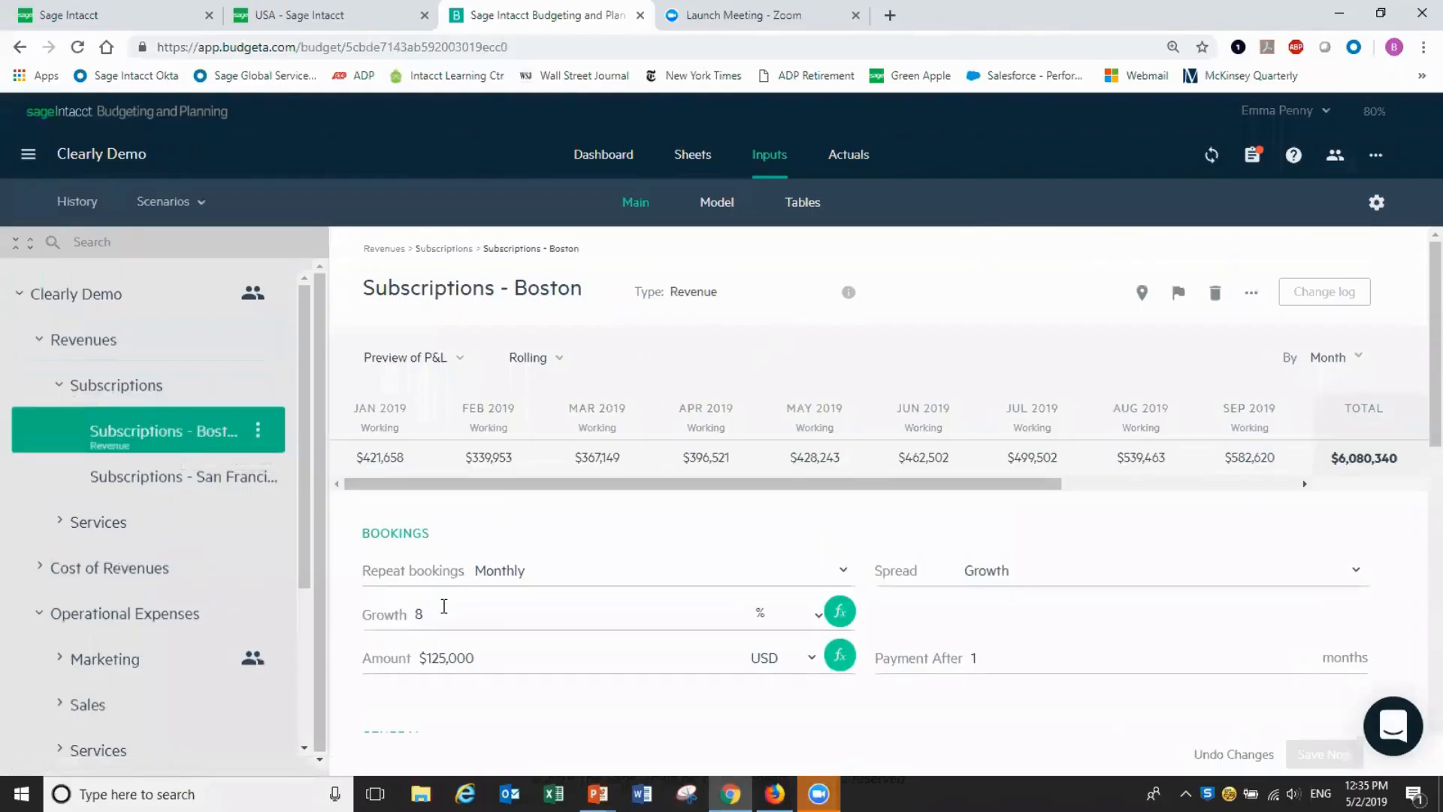
pyautogui.click(439, 616)
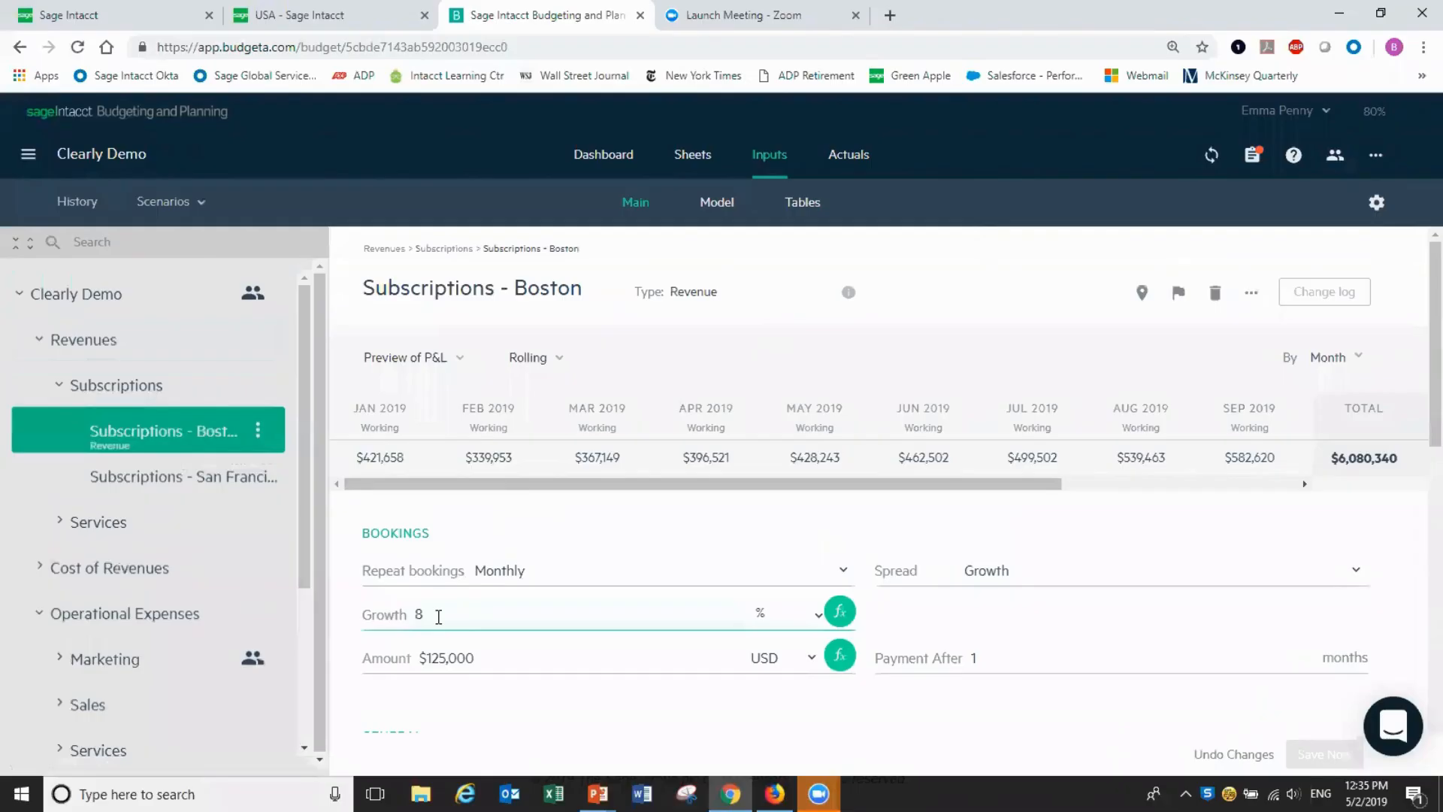
pyautogui.press('BackSpace')
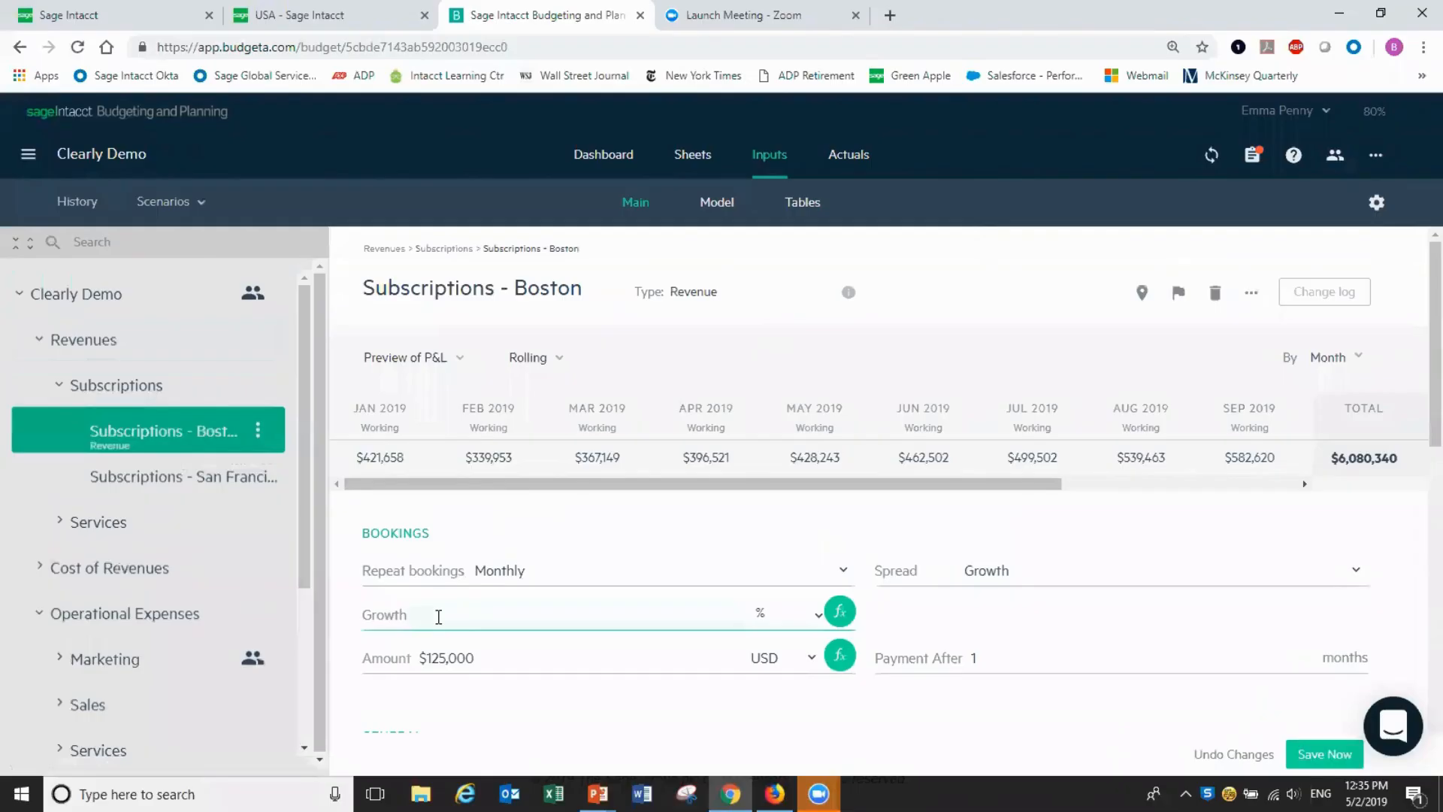
pyautogui.write('6')
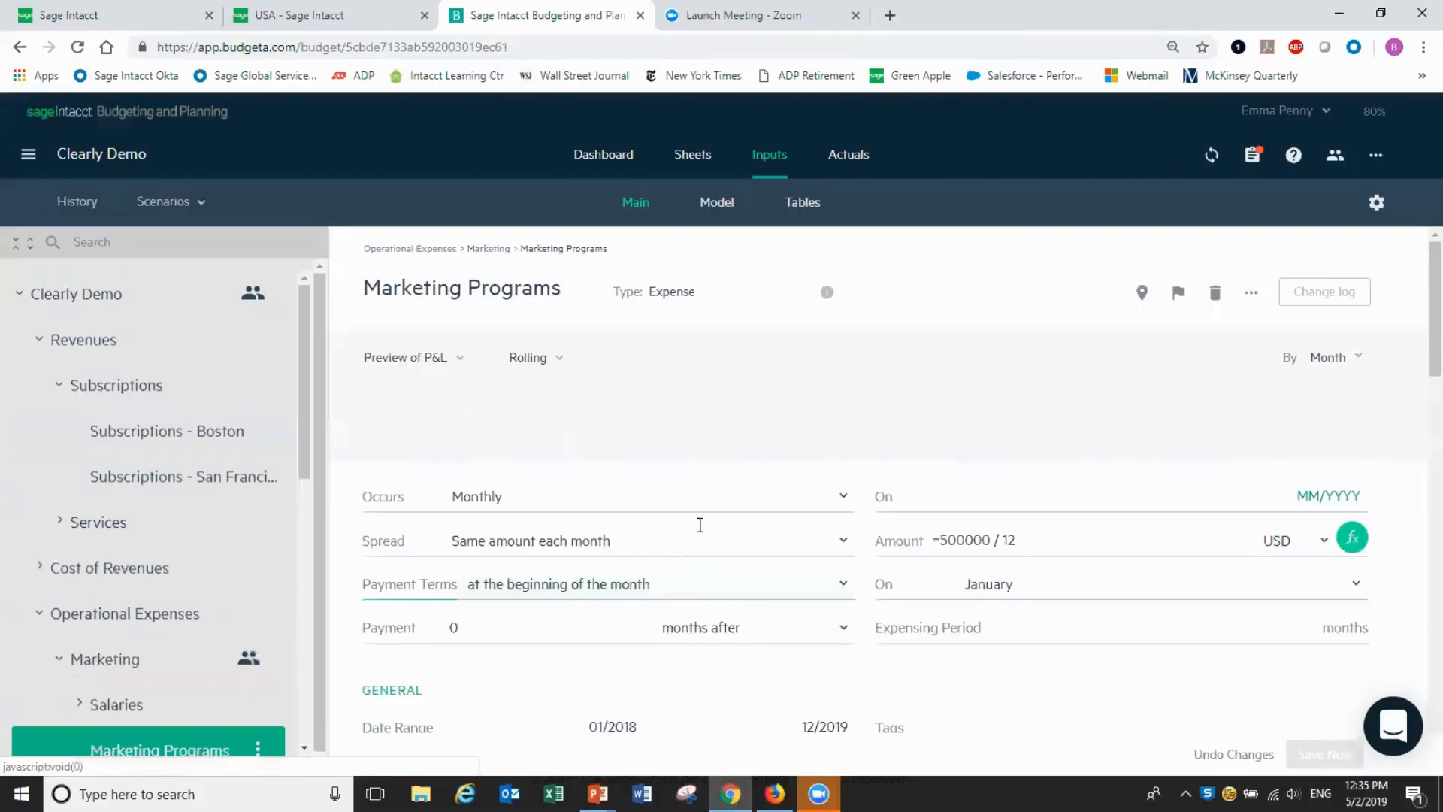
# Change the Marketing Programs amount formula from 500000 / 12 to 450000 / 12
pyautogui.click(445, 565)
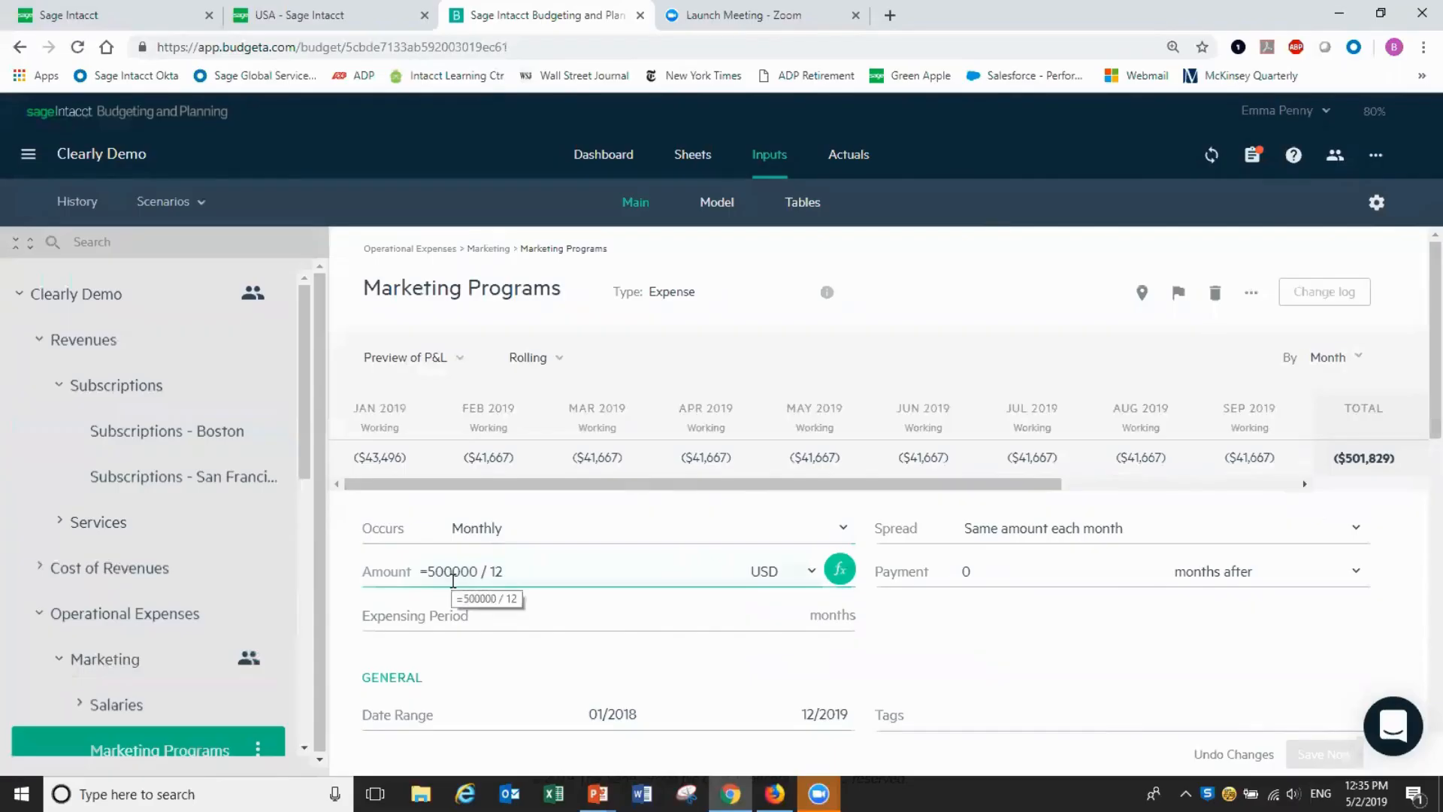
pyautogui.click(452, 576)
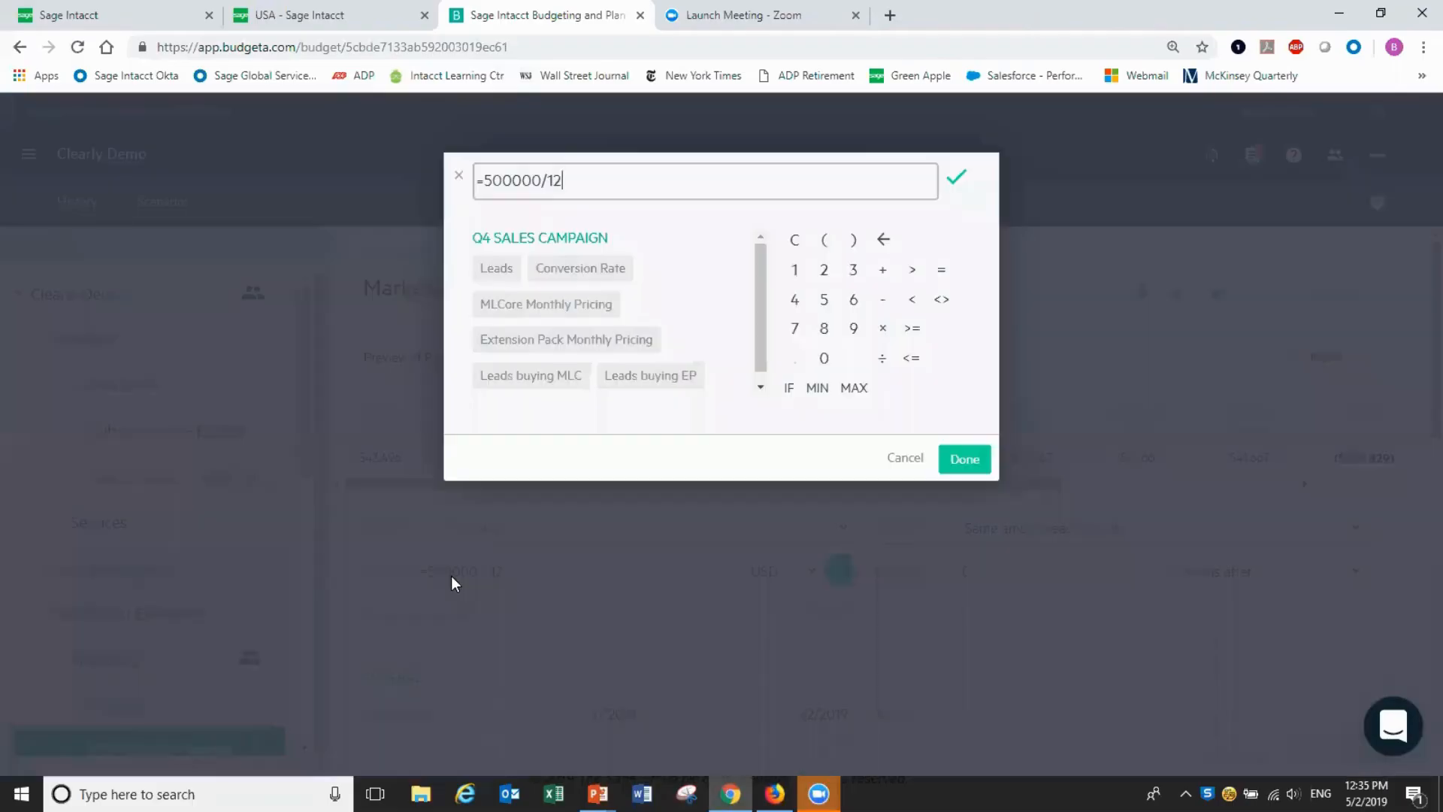
pyautogui.click(511, 181)
pyautogui.press('BackSpace')
pyautogui.press('BackSpace')
pyautogui.press('BackSpace')
pyautogui.write('450')
pyautogui.click(964, 459)
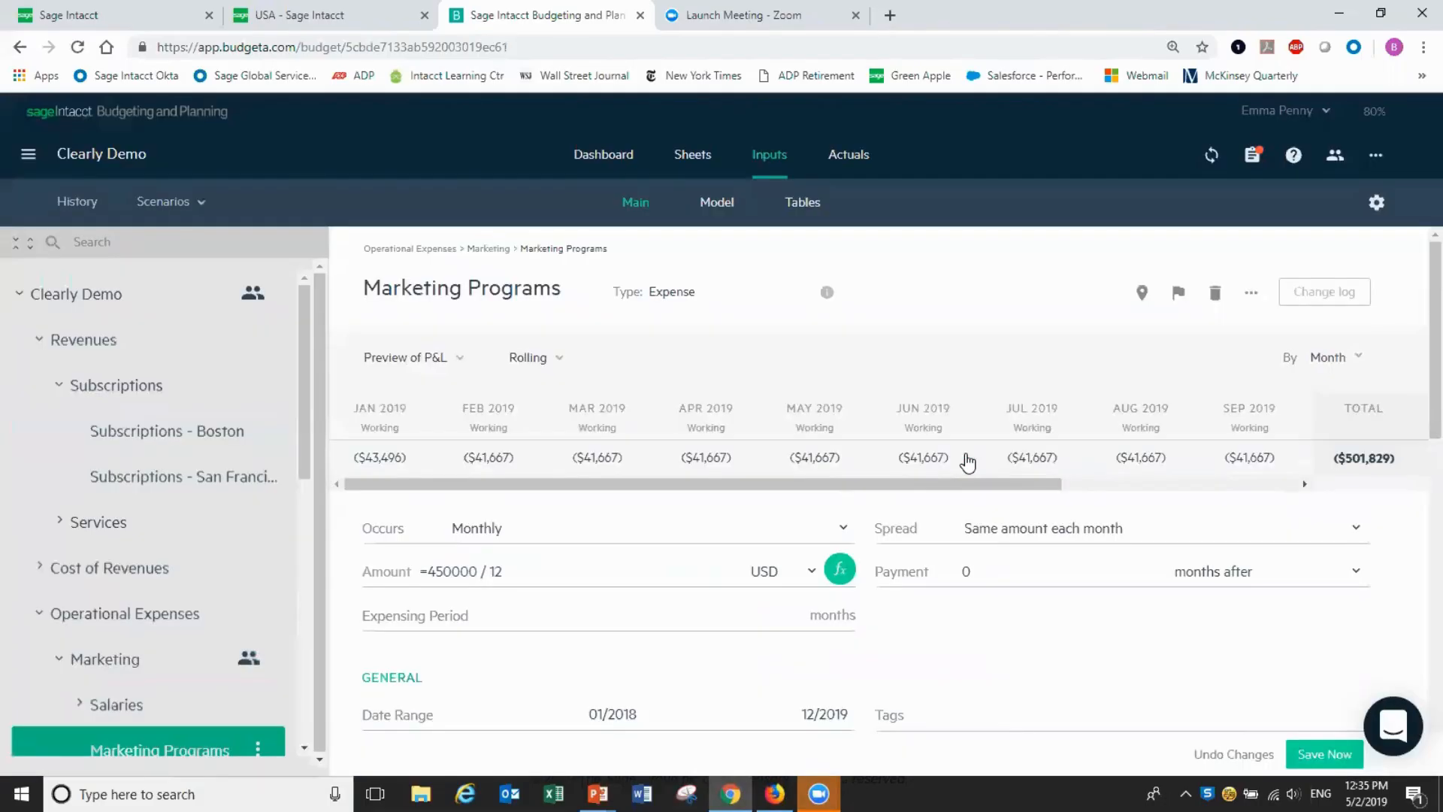
pyautogui.click(1309, 704)
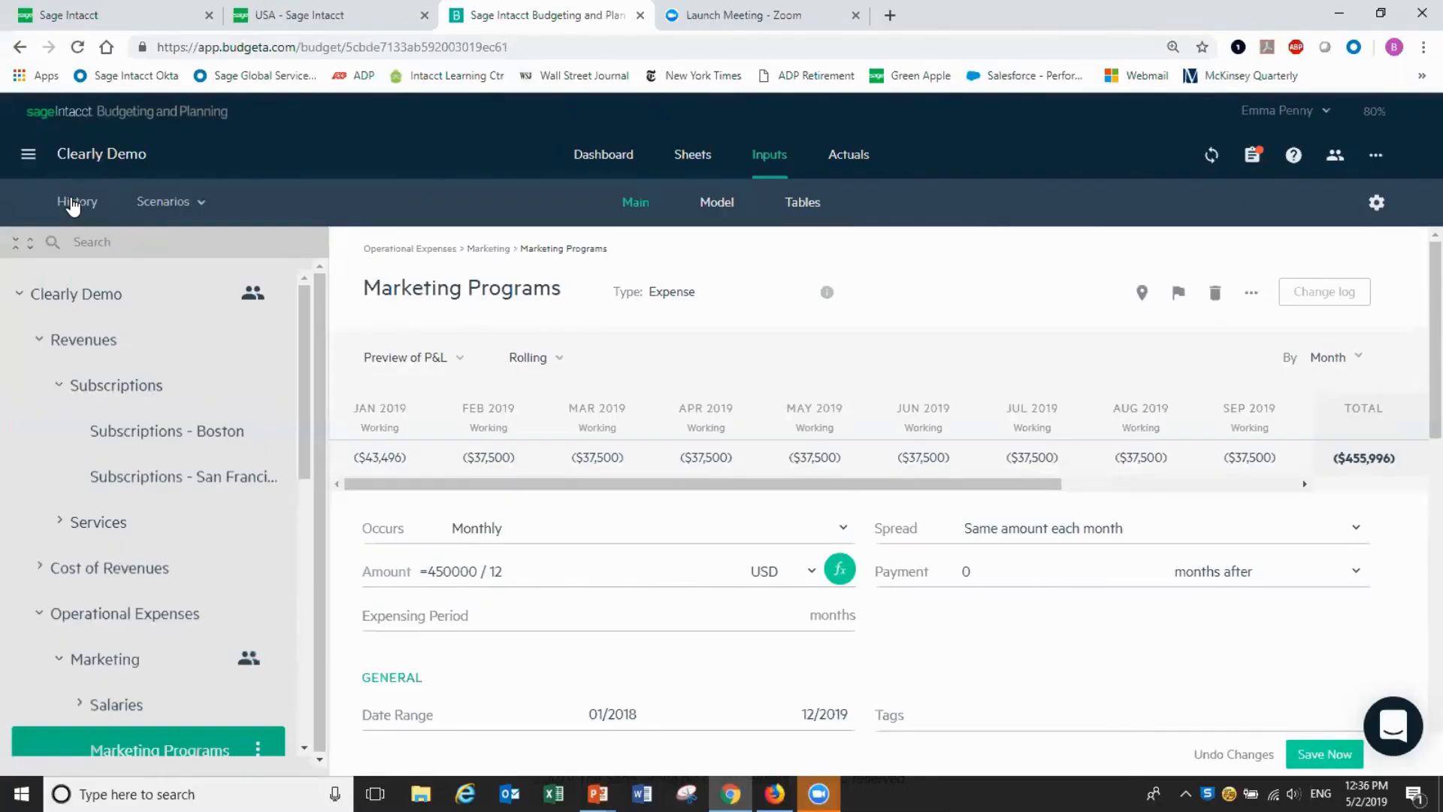
# Save a Forecast version named Downside, commented 'Lower revenue growth and spending'
pyautogui.click(73, 207)
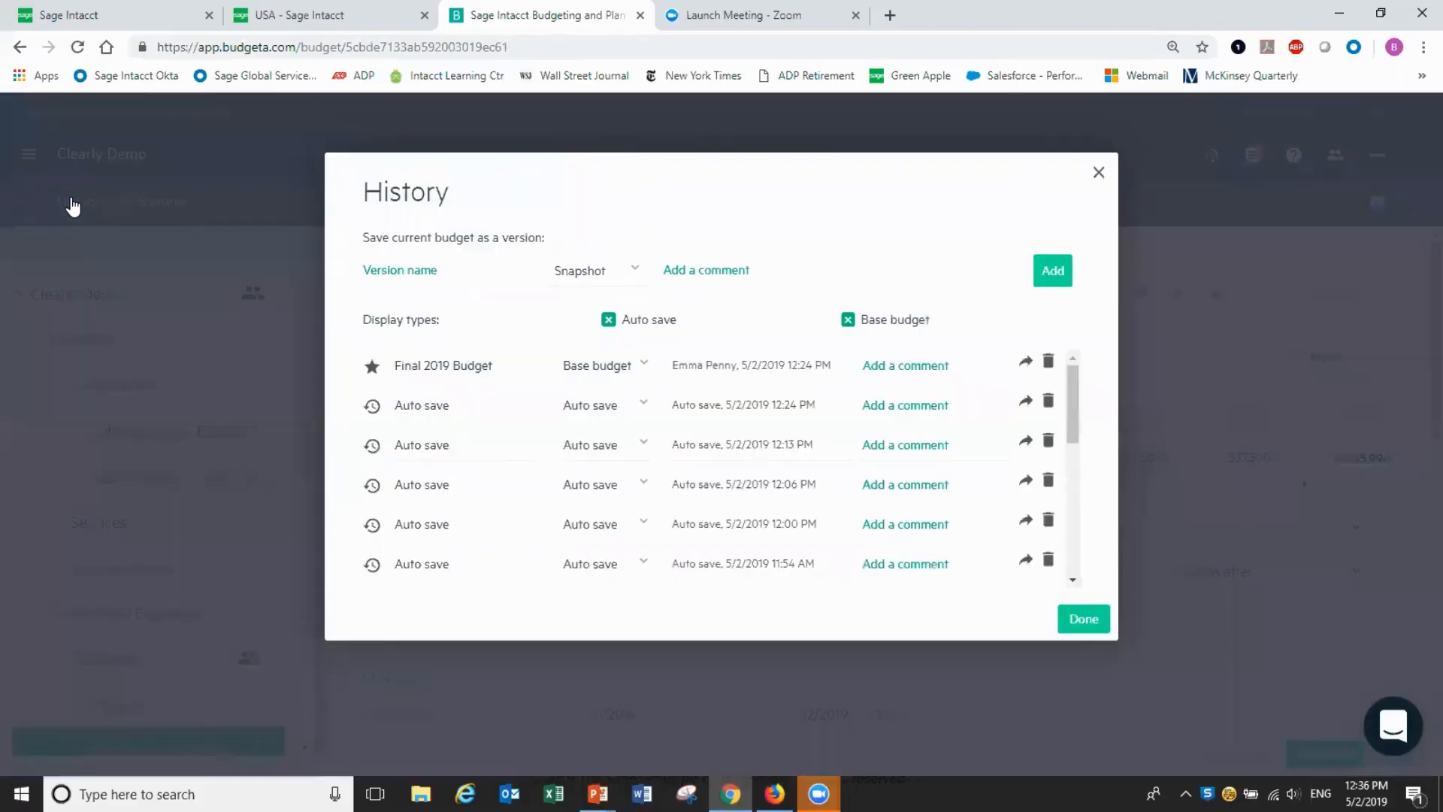
pyautogui.click(442, 272)
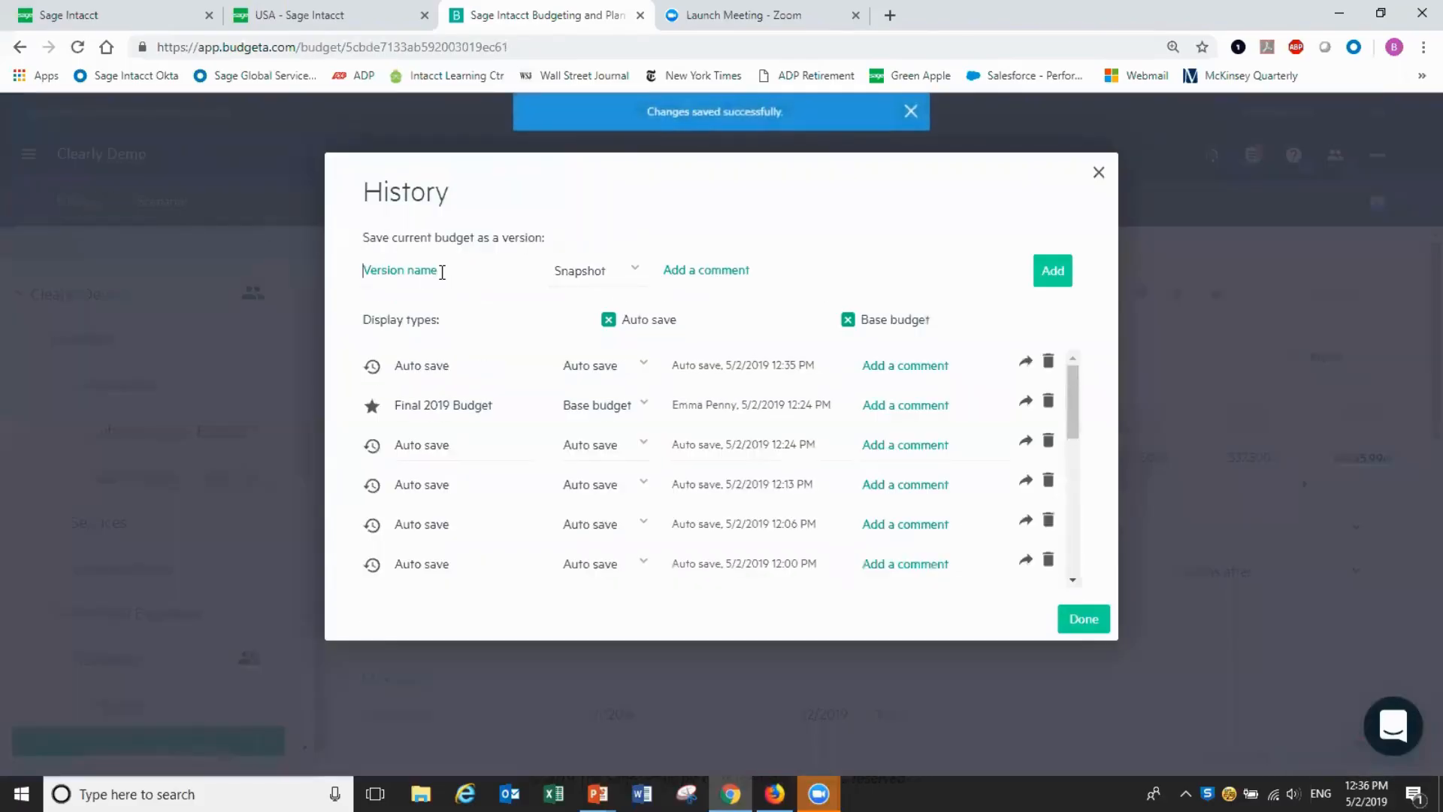
pyautogui.write('Down')
pyautogui.write('side')
pyautogui.click(636, 271)
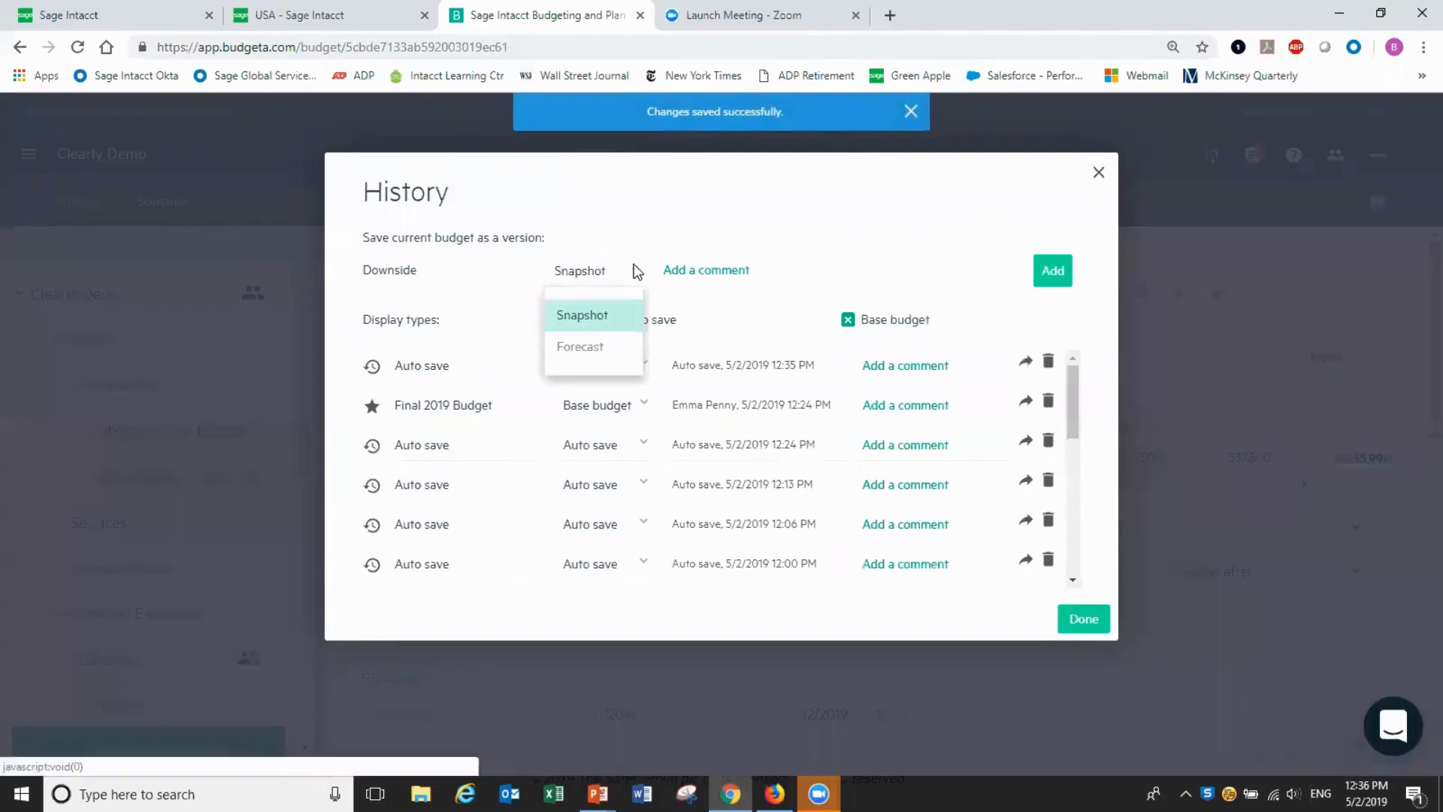
pyautogui.click(578, 347)
pyautogui.click(728, 267)
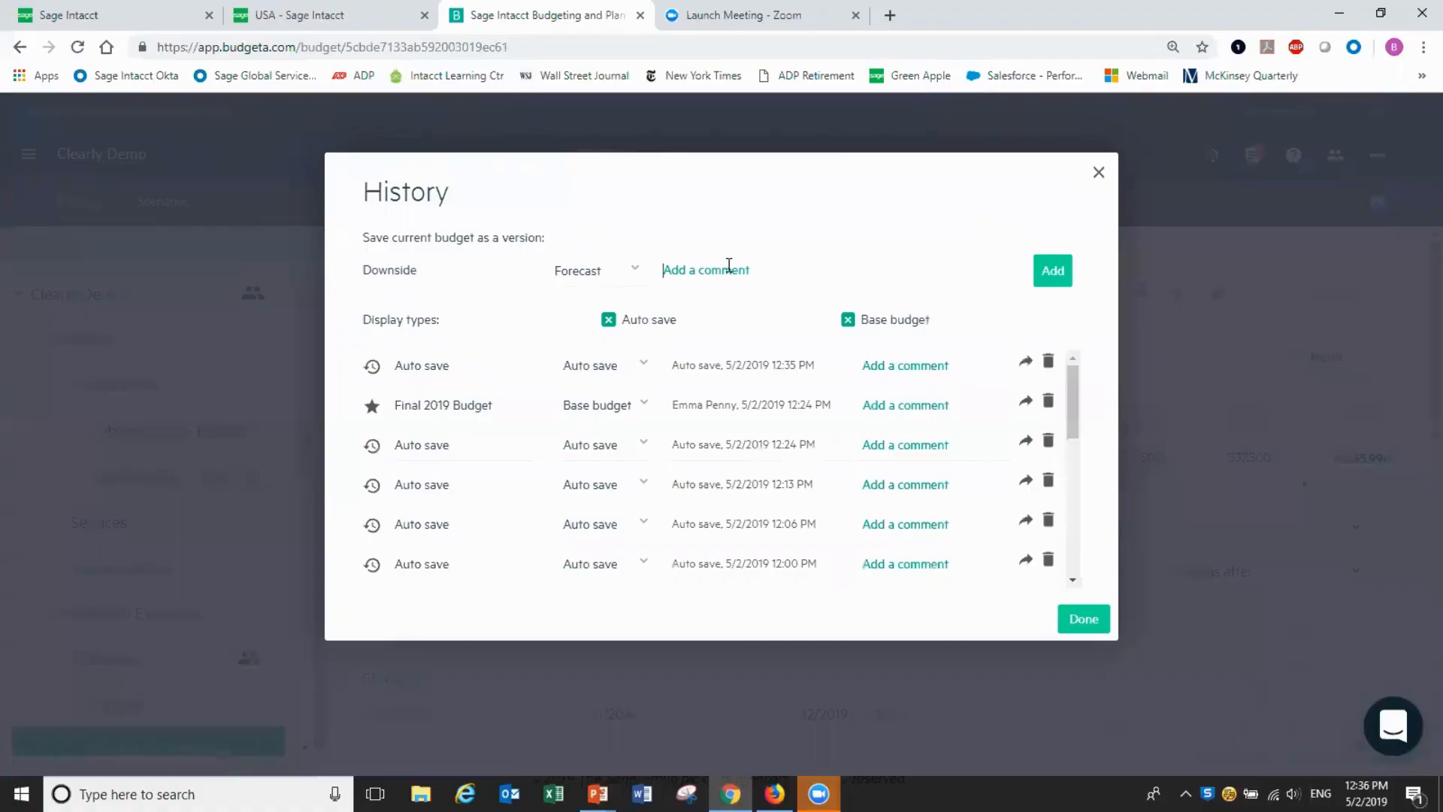
pyautogui.write('Lower revenue growth and spending')
pyautogui.click(1050, 287)
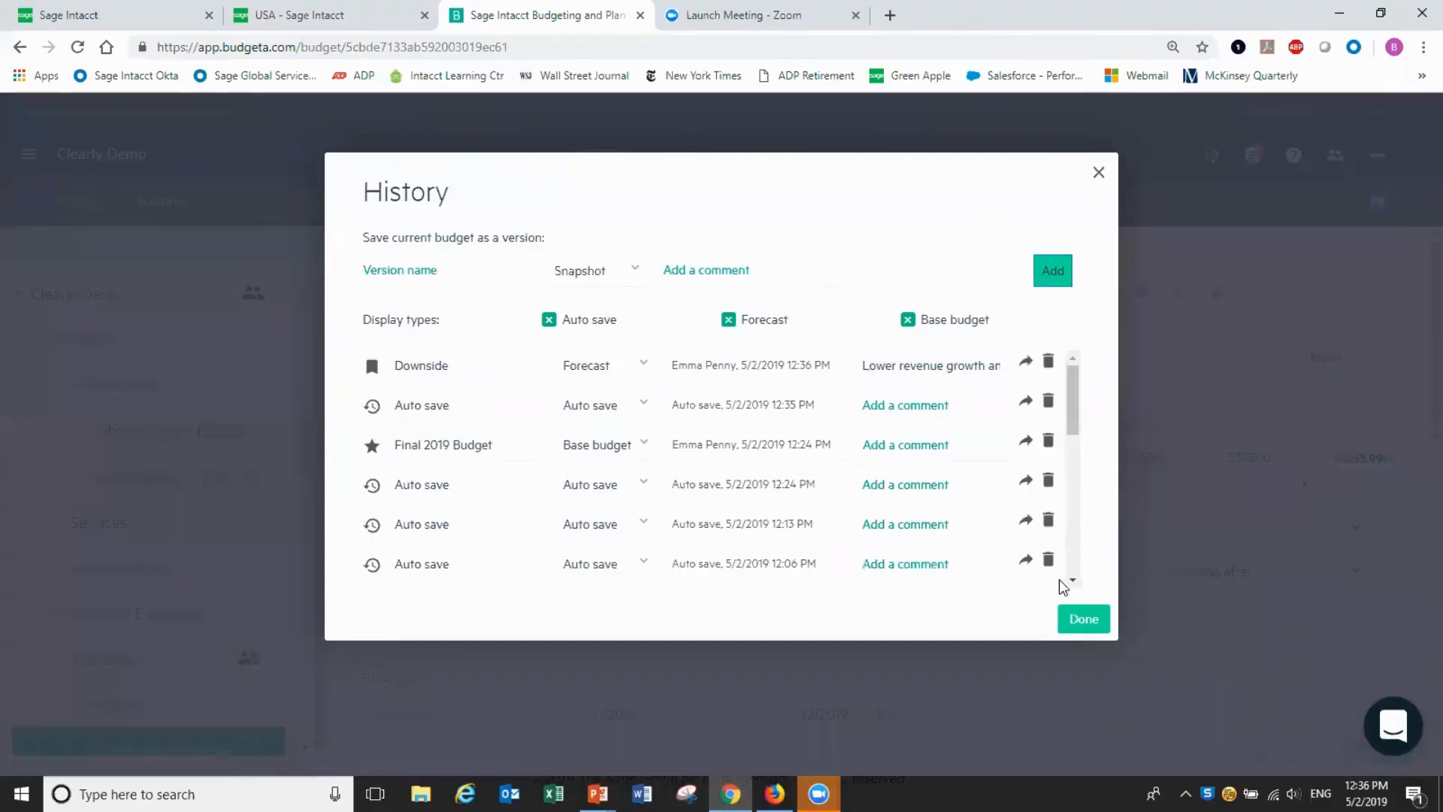
pyautogui.click(1078, 624)
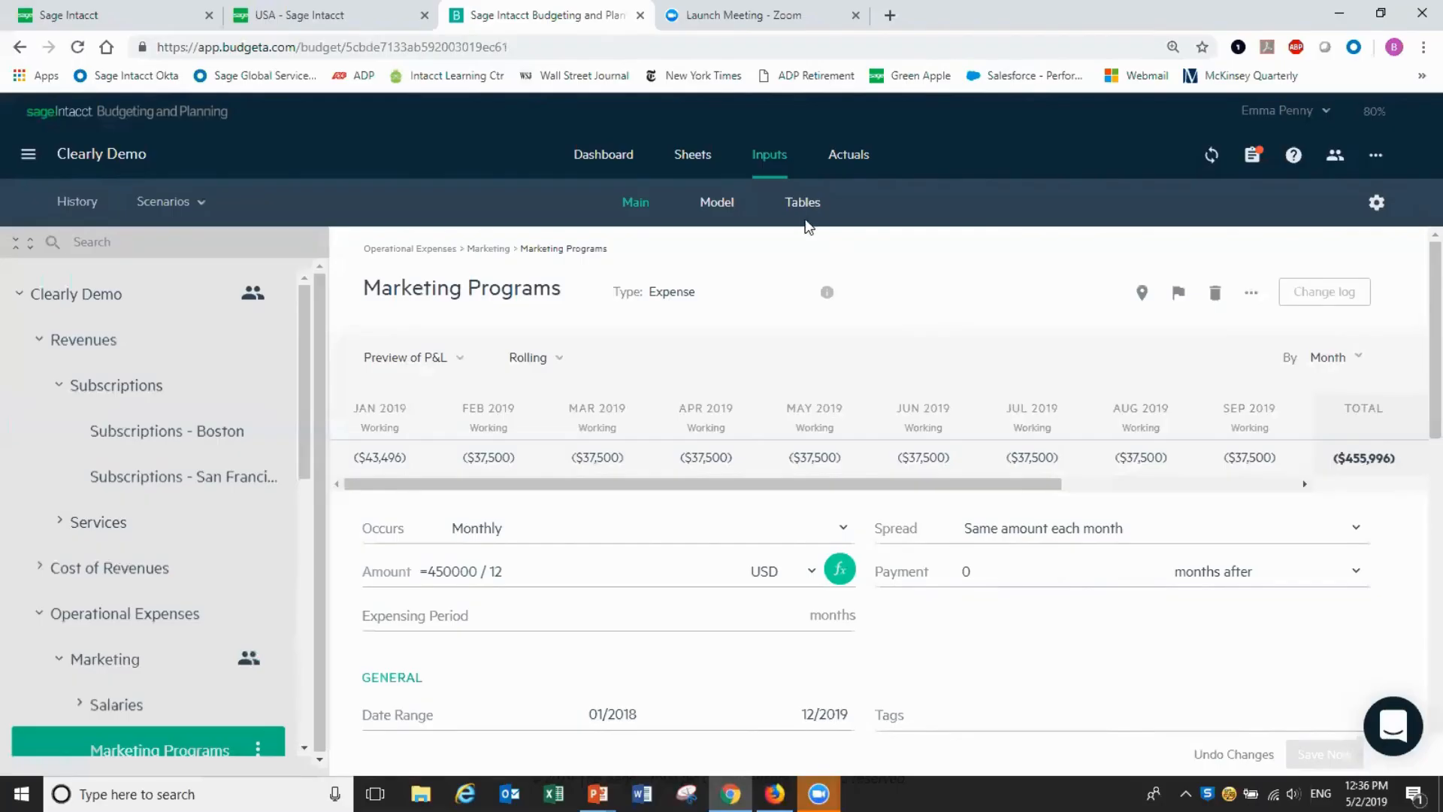
pyautogui.click(695, 156)
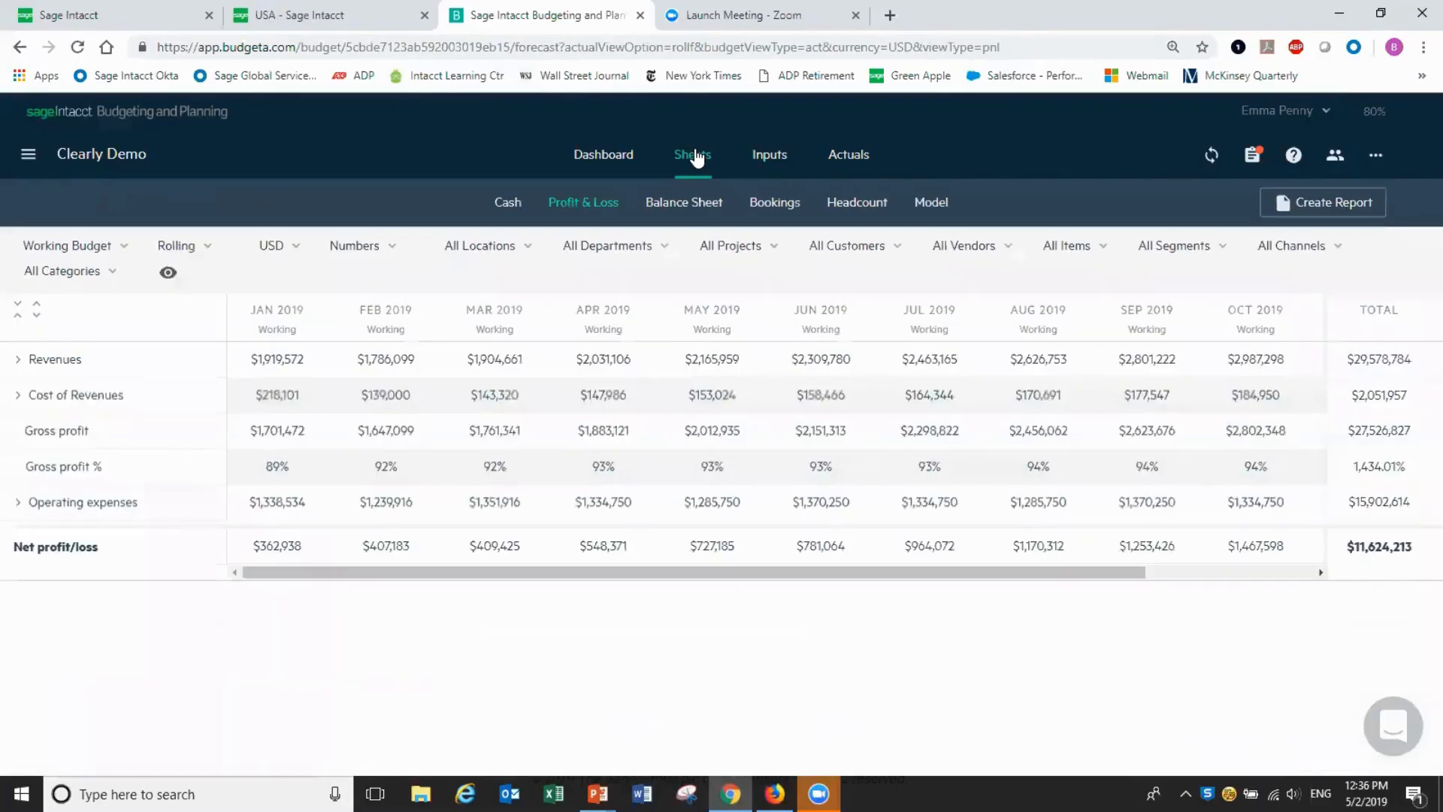
# Switch the Profit & Loss sheet to Forecasts and compare Final 2019 Budget vs. Downside
pyautogui.click(125, 251)
pyautogui.click(70, 321)
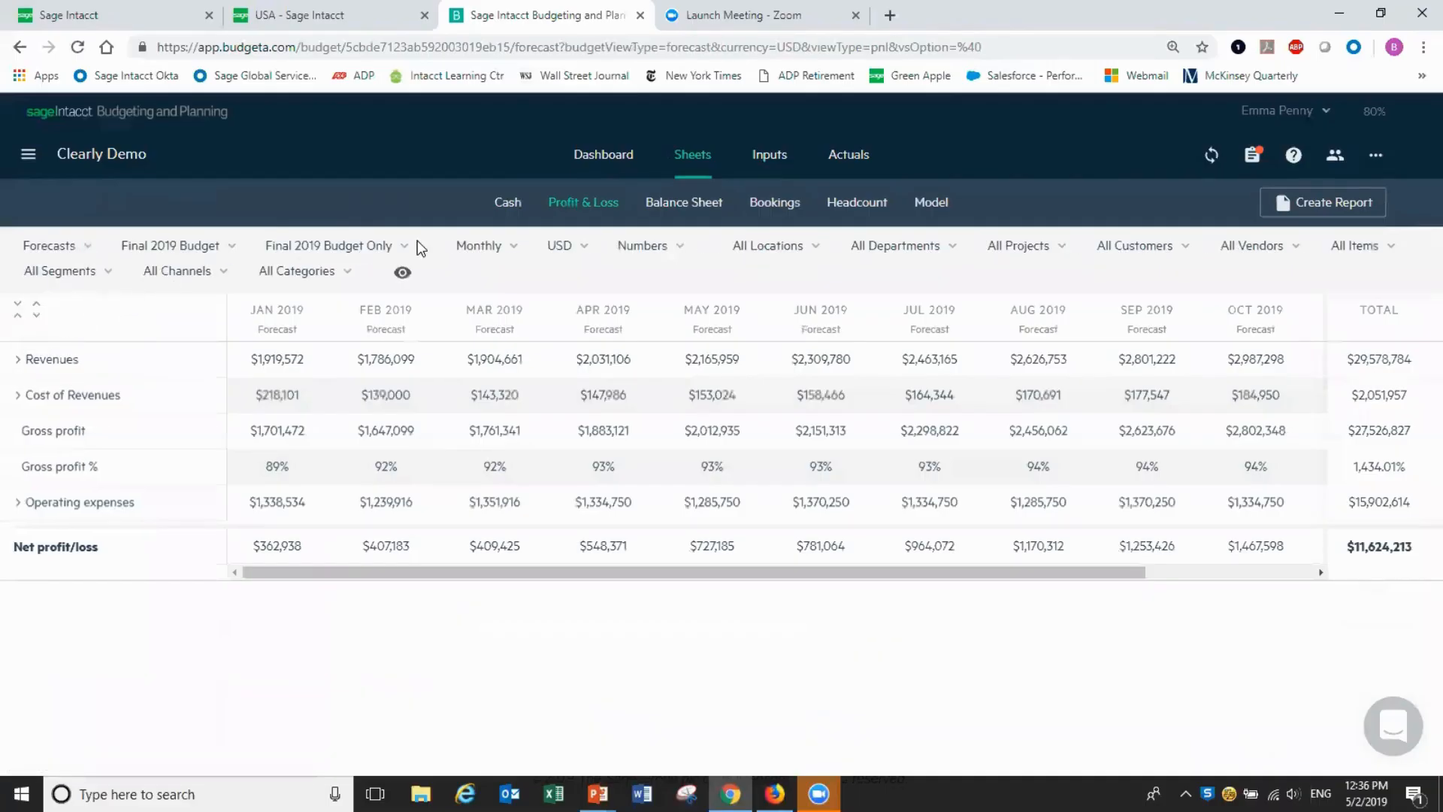
pyautogui.click(405, 248)
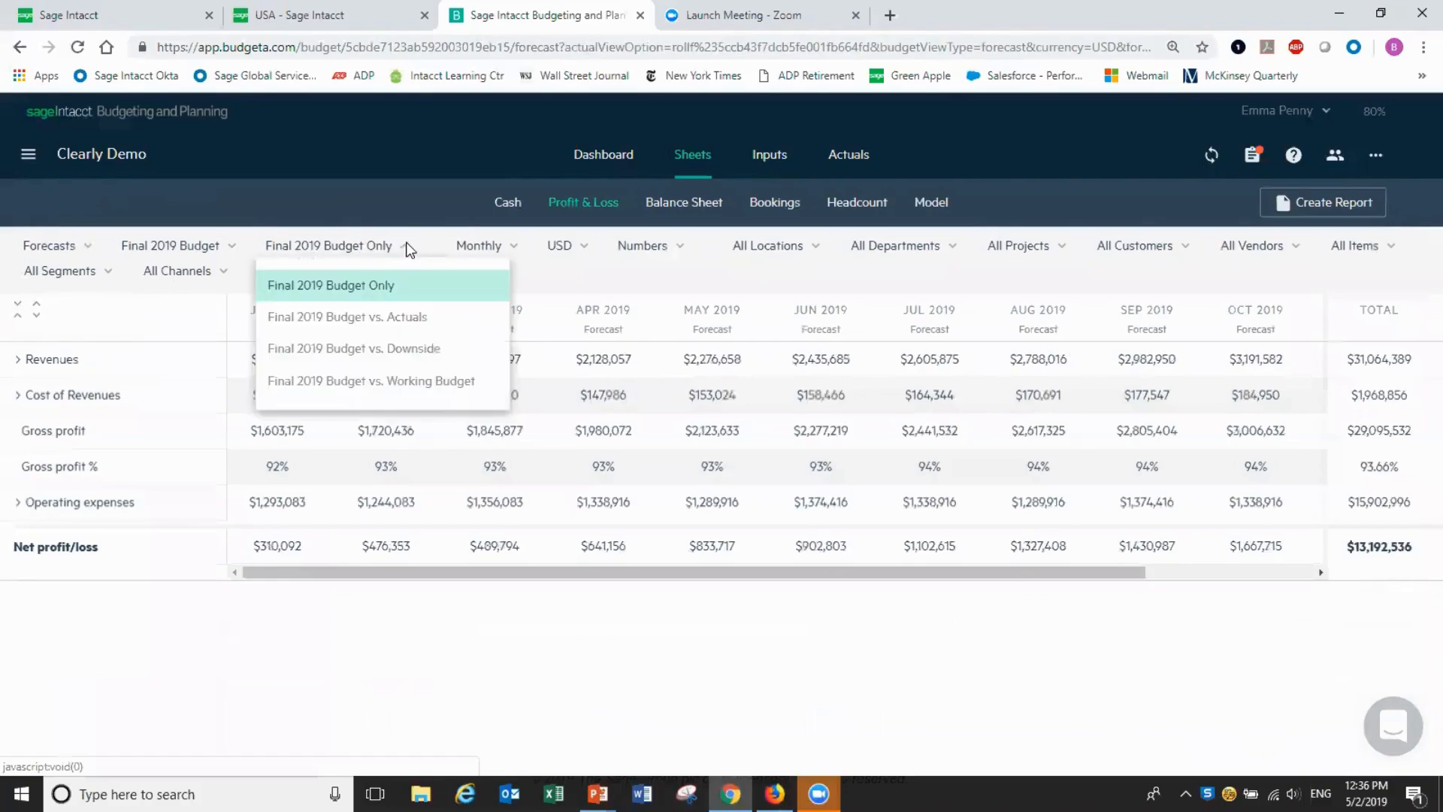
pyautogui.click(390, 349)
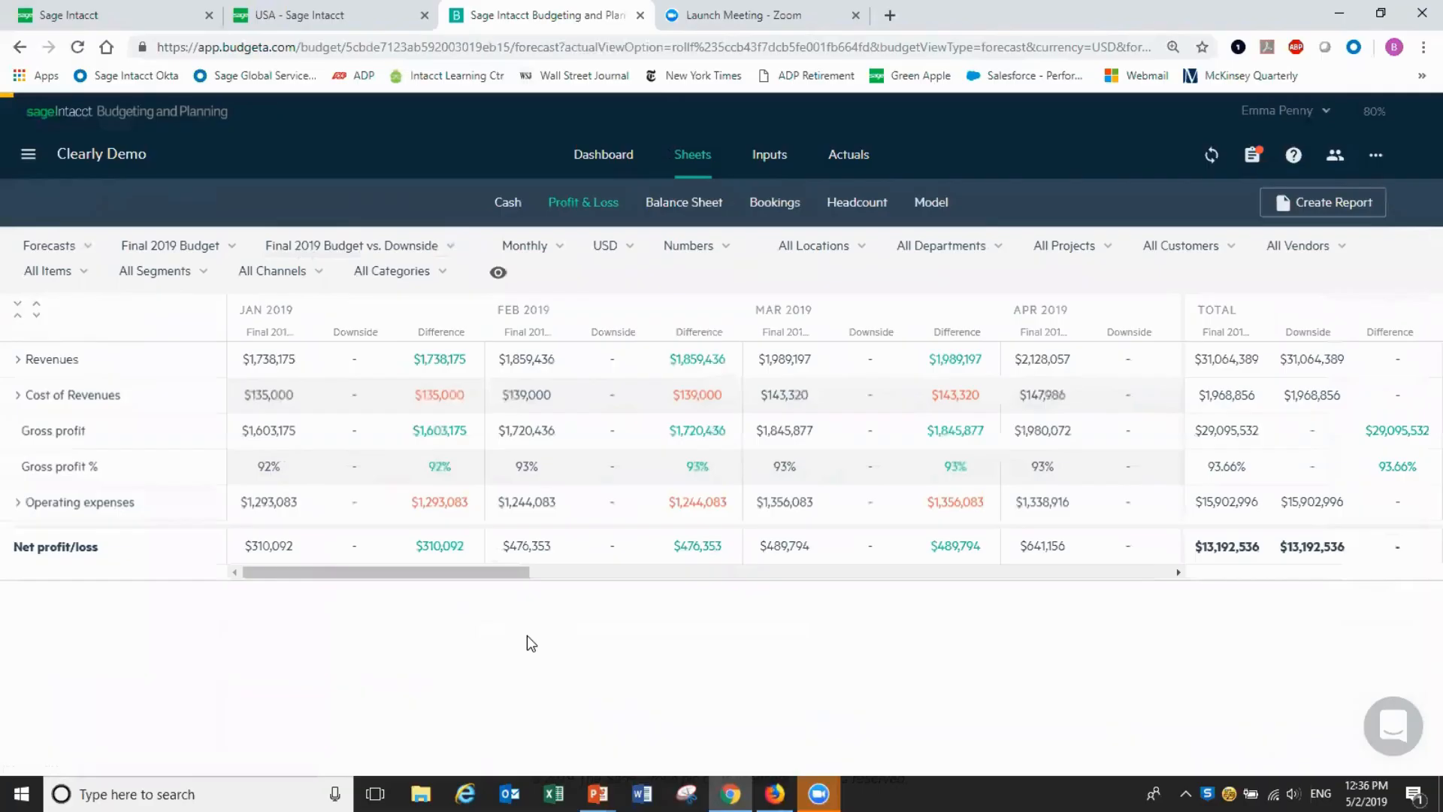